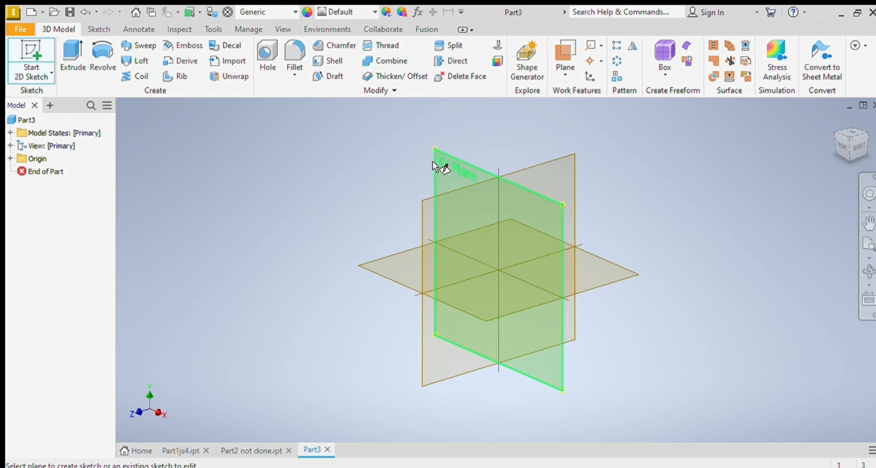
Step: Start a sketch on the XY plane and draw a circle of about 0.27 in radius centred on the origin
click(433, 162)
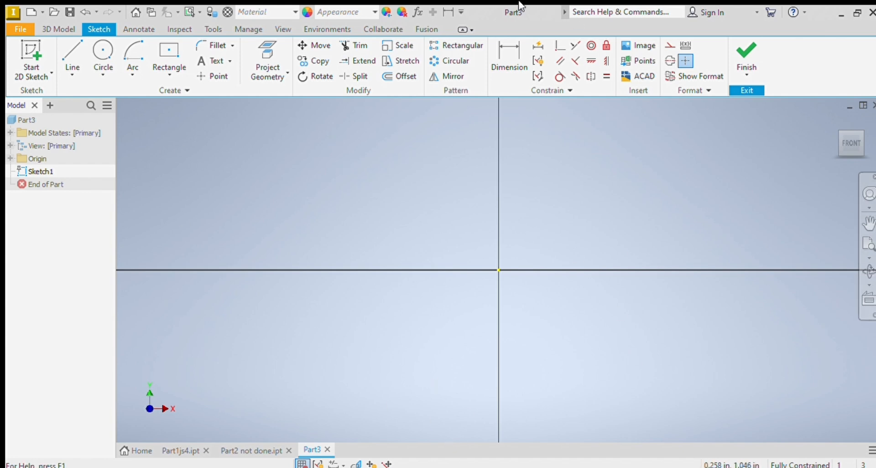
click(104, 50)
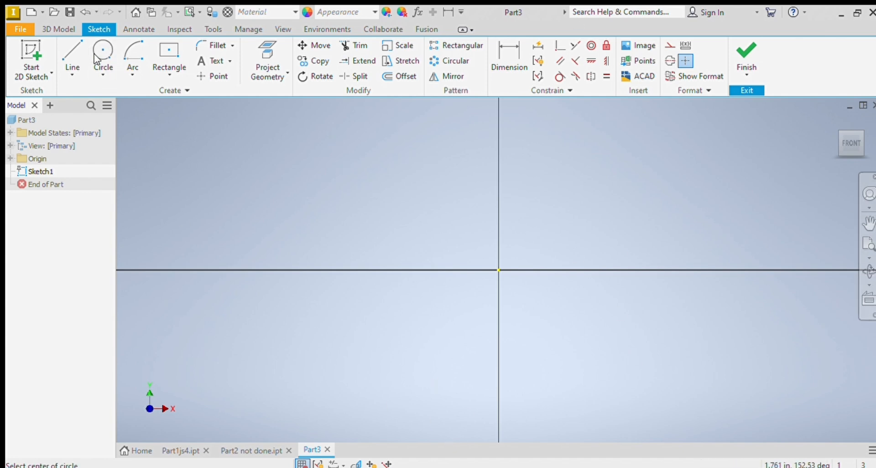
click(499, 270)
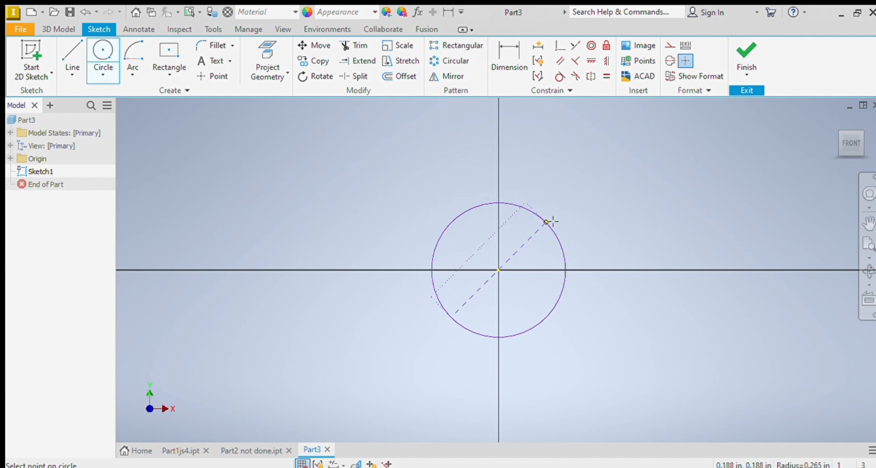
click(552, 222)
key(Escape)
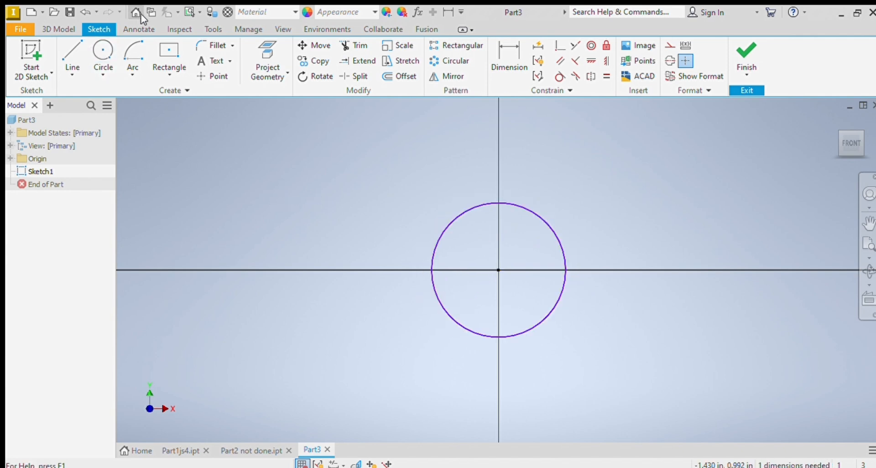
Step: Switch the document's length units to millimetres and dimension the circle's diameter as 24 mm
click(213, 29)
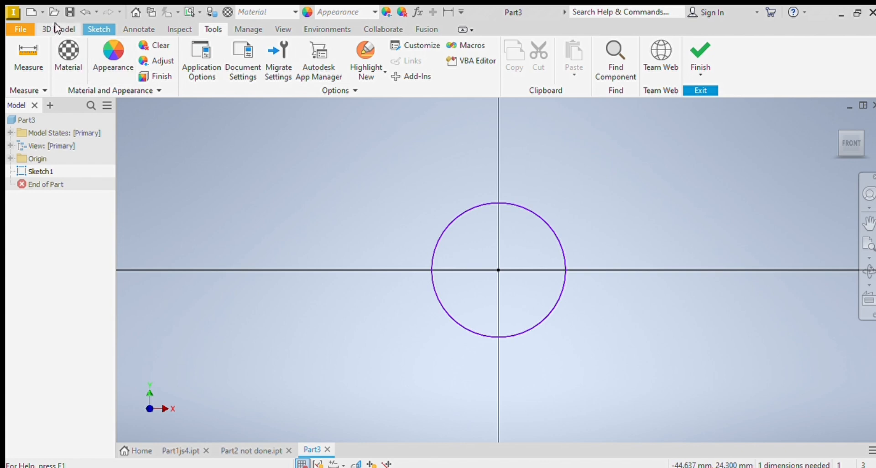
click(83, 24)
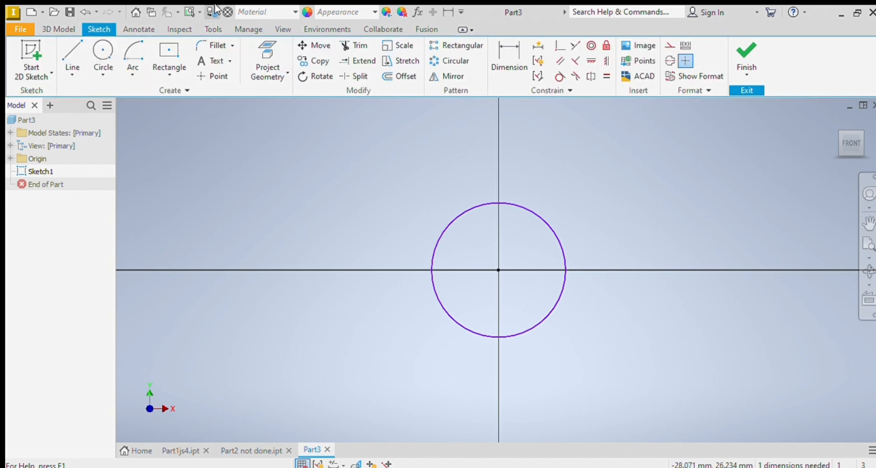
click(520, 50)
click(521, 202)
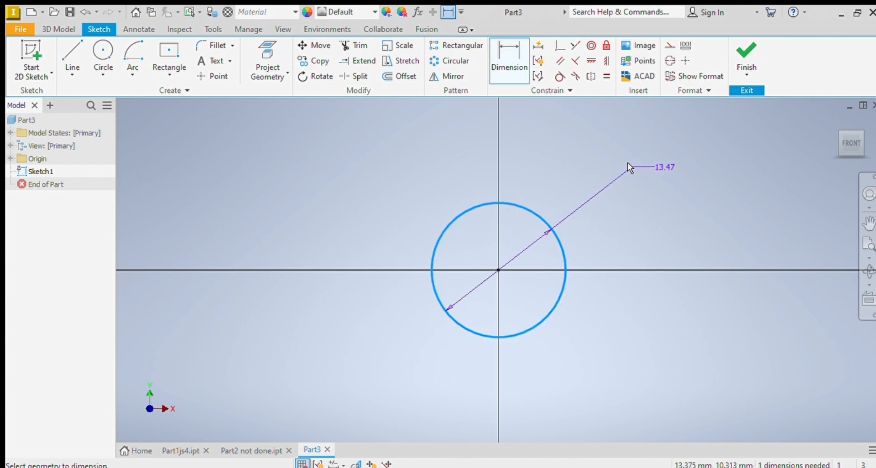
click(628, 162)
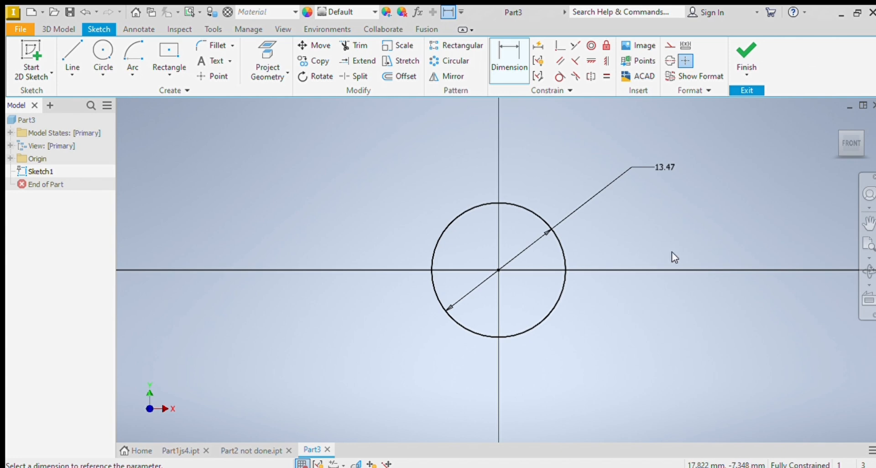
text(24)
key(Return)
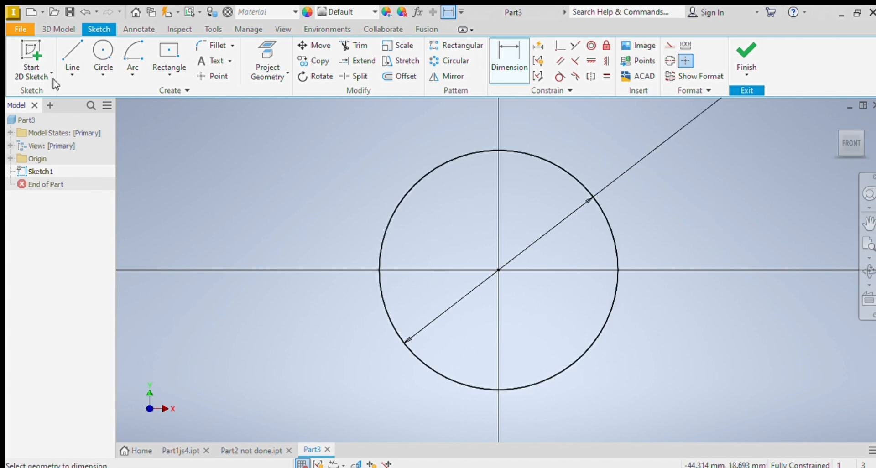
Step: Extrude the 24 mm circle into a solid cylinder
click(55, 29)
click(73, 55)
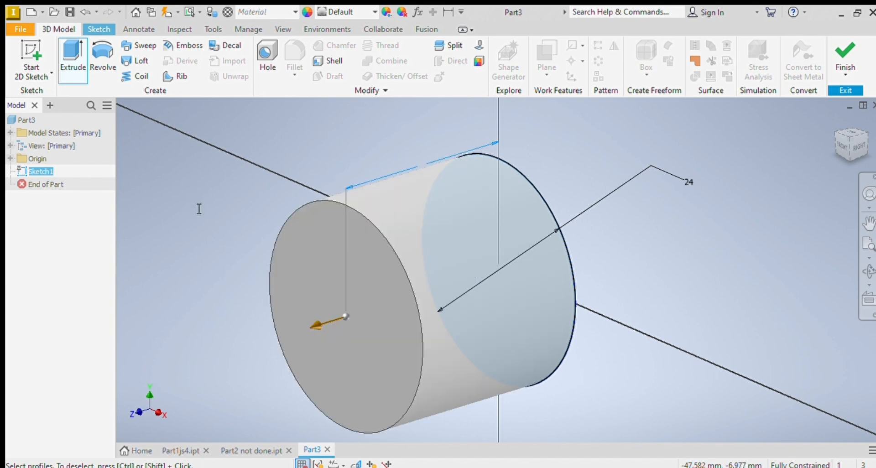
key(Return)
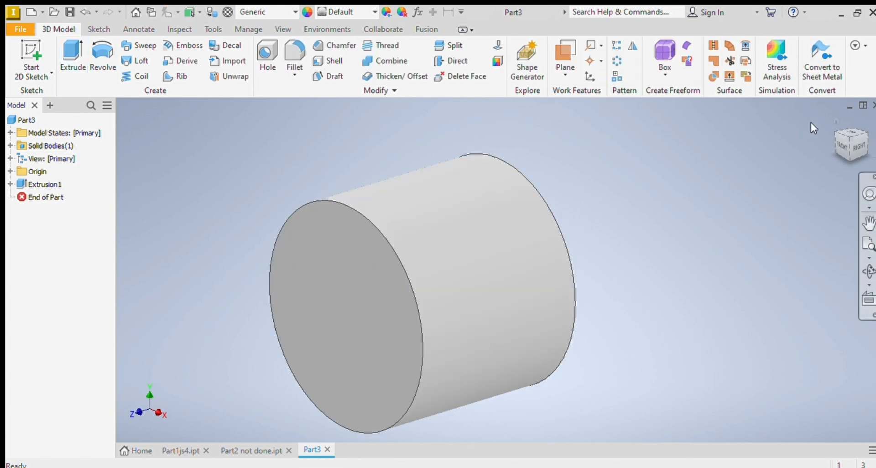
Step: Create a work plane offset from the origin's XZ plane, parallel to the cylinder's axis and in front of its curved side
click(838, 147)
click(848, 122)
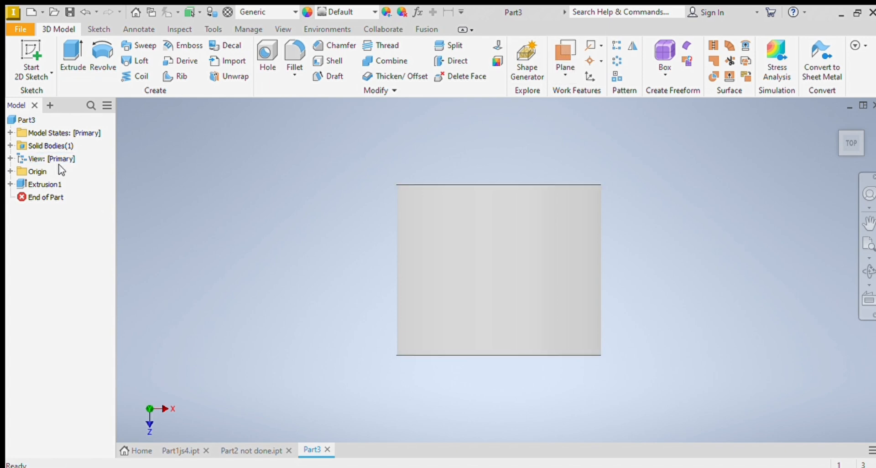
click(29, 172)
click(10, 171)
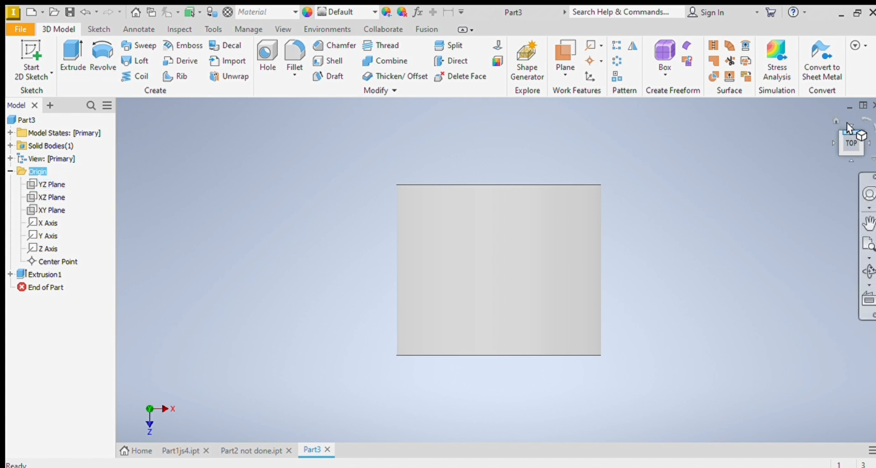
mouse_move(847, 123)
mouse_down()
mouse_move(858, 132)
mouse_move(834, 150)
mouse_up()
click(828, 139)
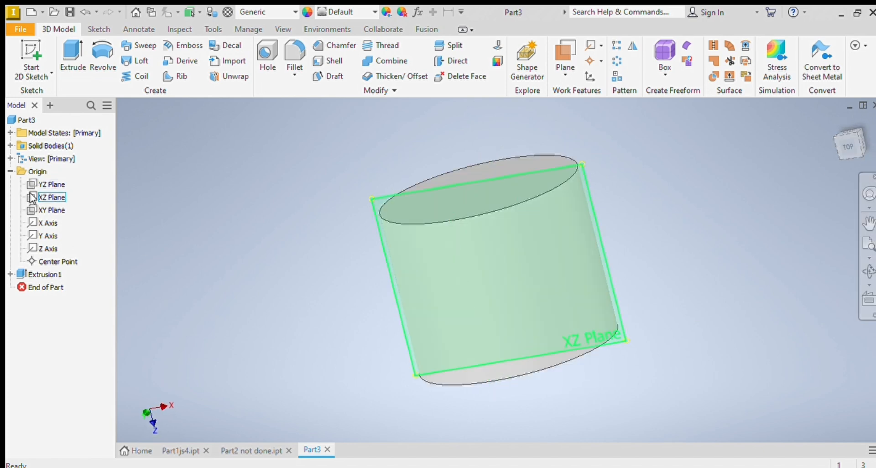
click(563, 65)
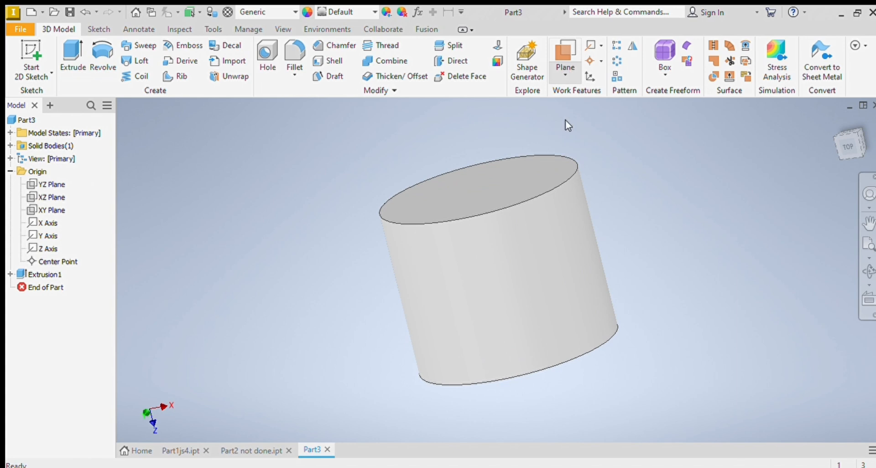
click(52, 197)
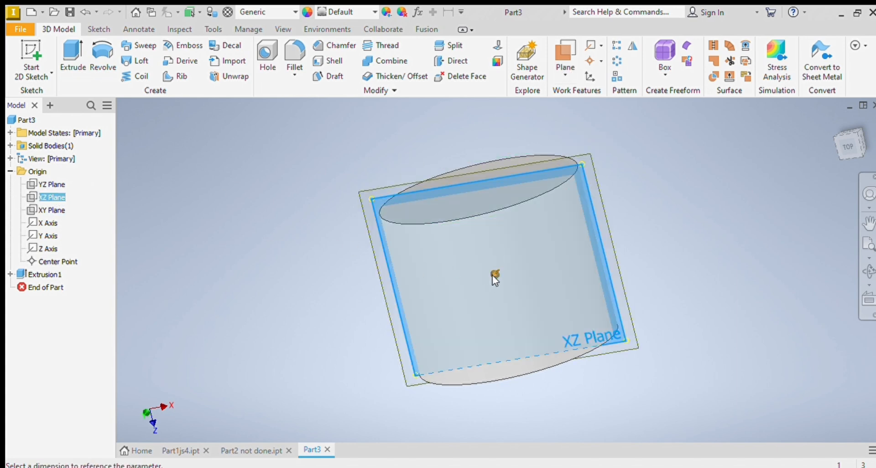
drag(492, 275, 471, 370)
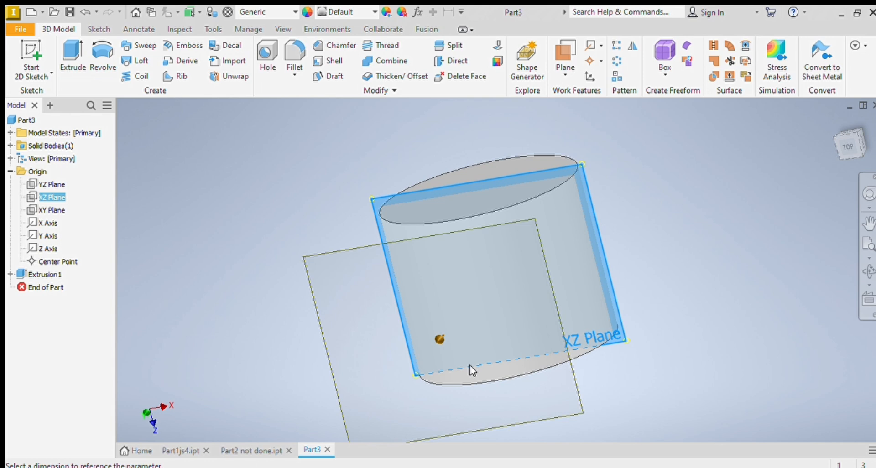
click(386, 403)
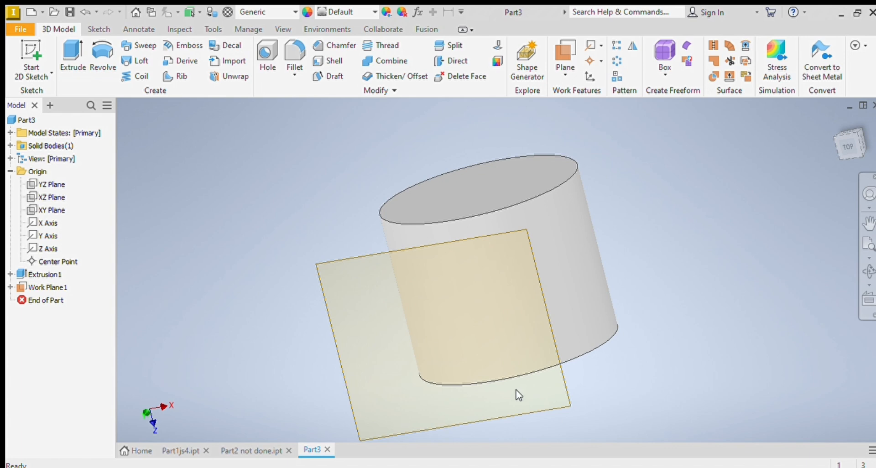
Step: Start a sketch on the offset work plane and draw a circle of about 4.8 mm radius centred on the cylinder's axis line
click(548, 407)
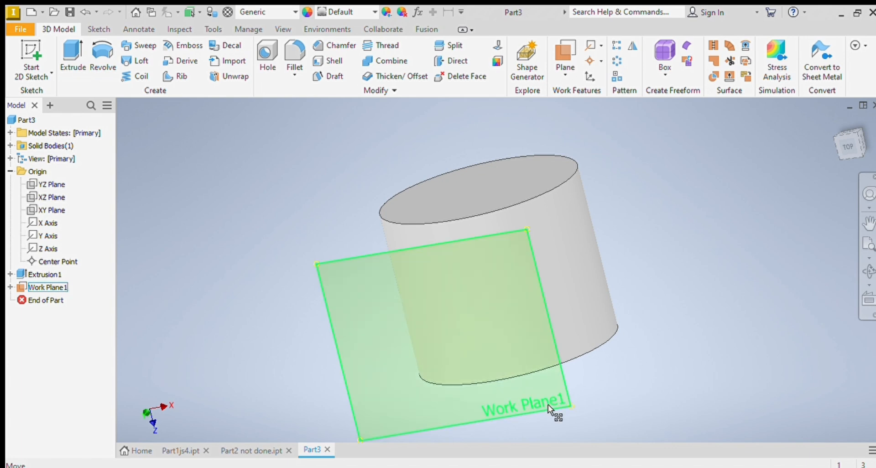
click(548, 405)
click(555, 441)
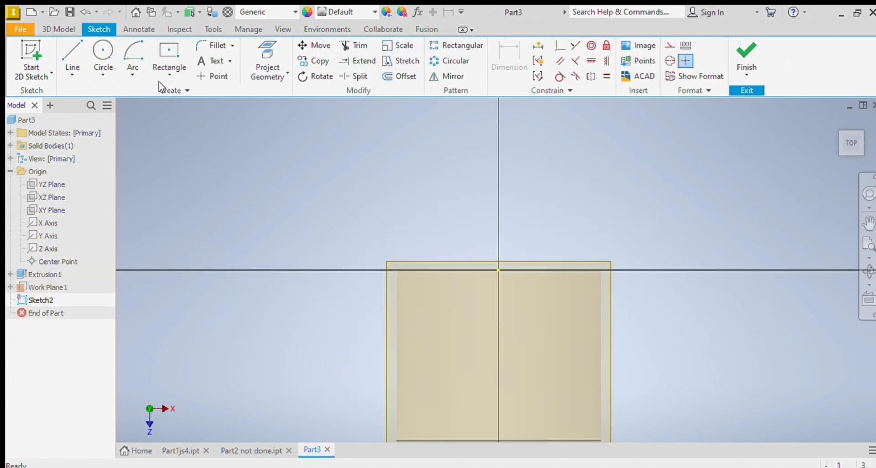
click(103, 57)
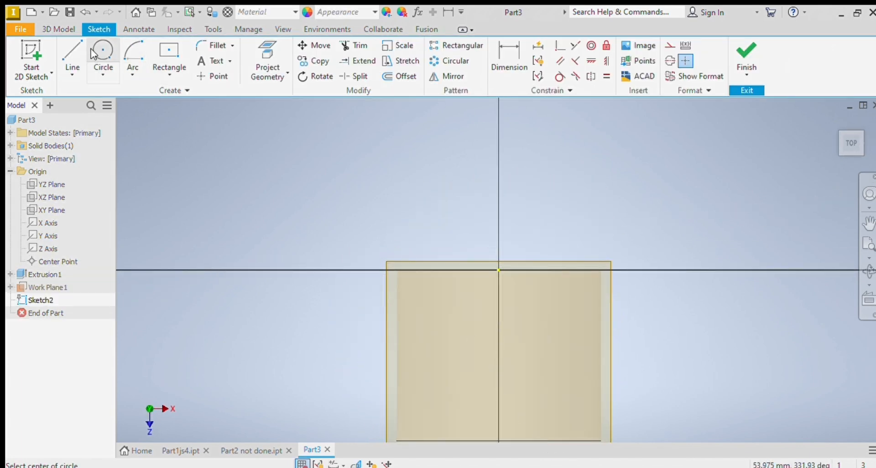
click(499, 359)
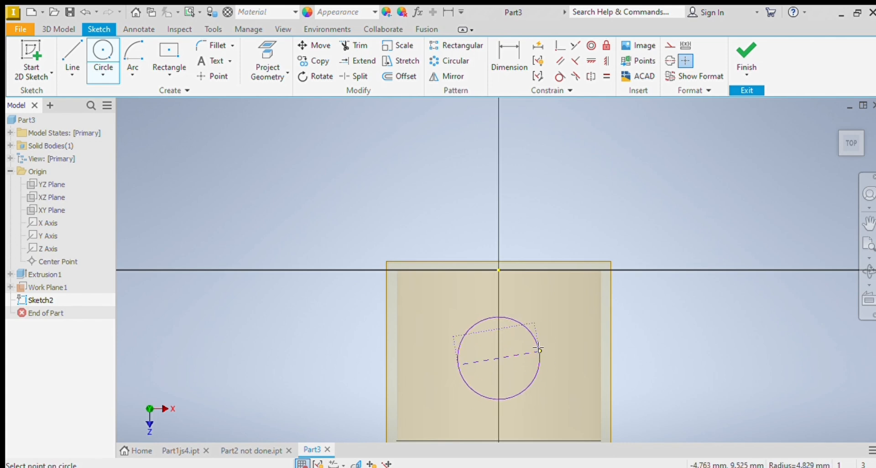
click(537, 348)
key(Escape)
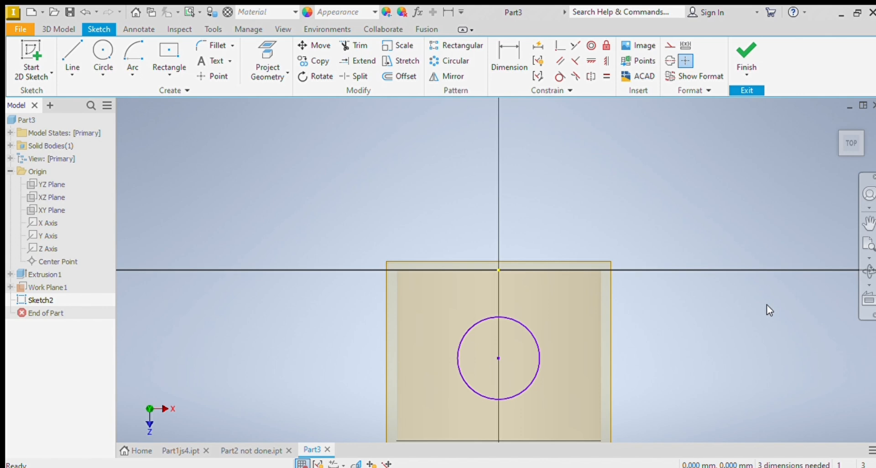
Step: Dimension the diameter of the circle on the work plane as 5 mm
click(509, 59)
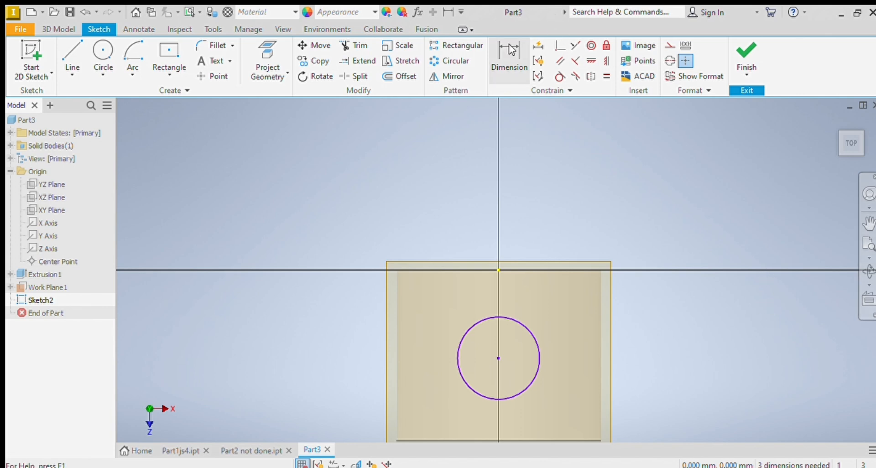
click(535, 336)
click(755, 307)
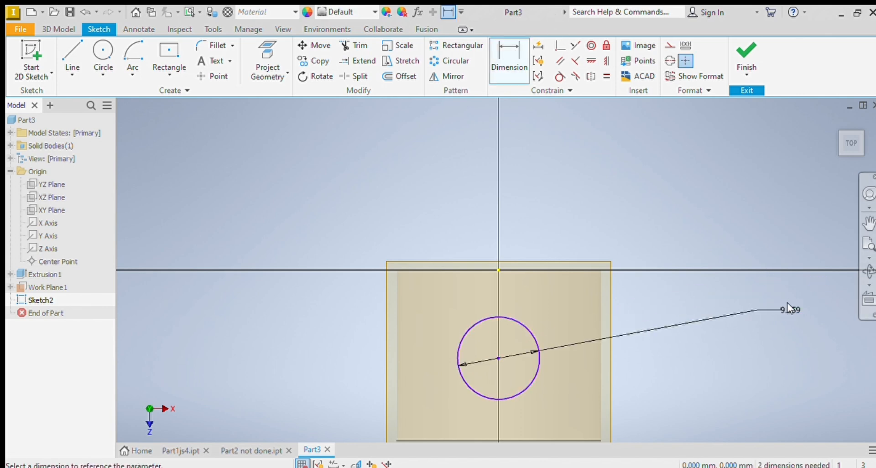
text(5)
key(Return)
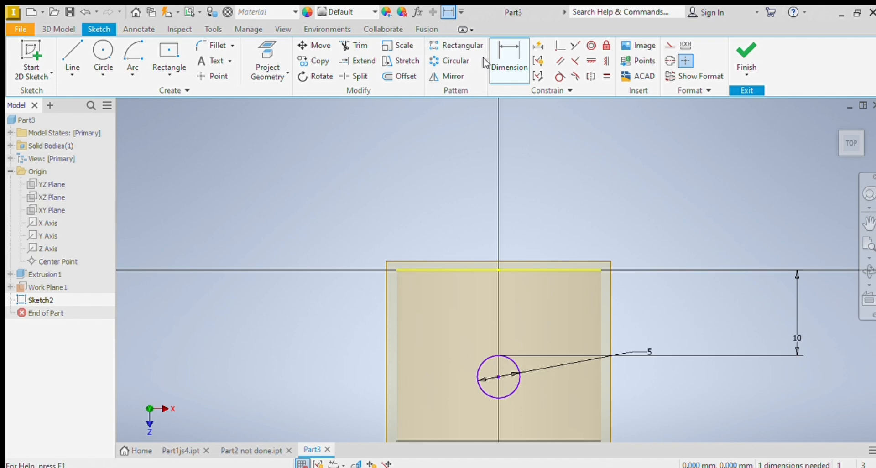
Step: Abandon dimensioning the circle from the cylinder's lower edge and undo the 10 mm dimension between the upper edge and the circle's rim
click(500, 441)
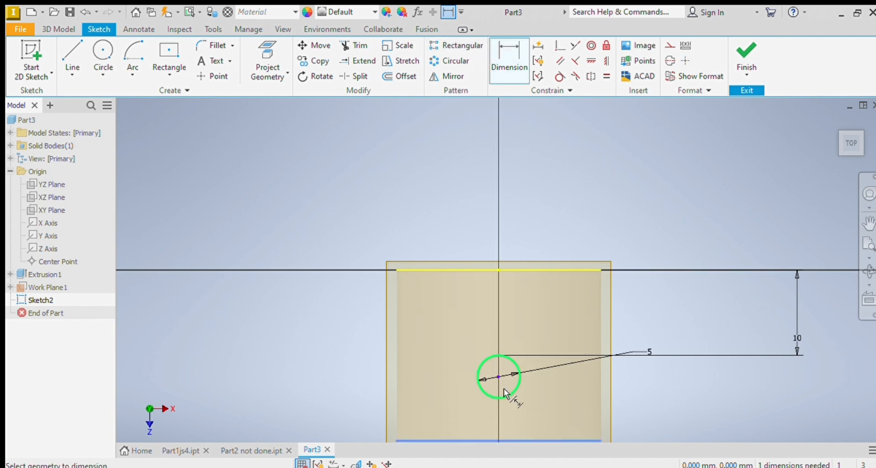
click(497, 395)
click(737, 381)
click(250, 120)
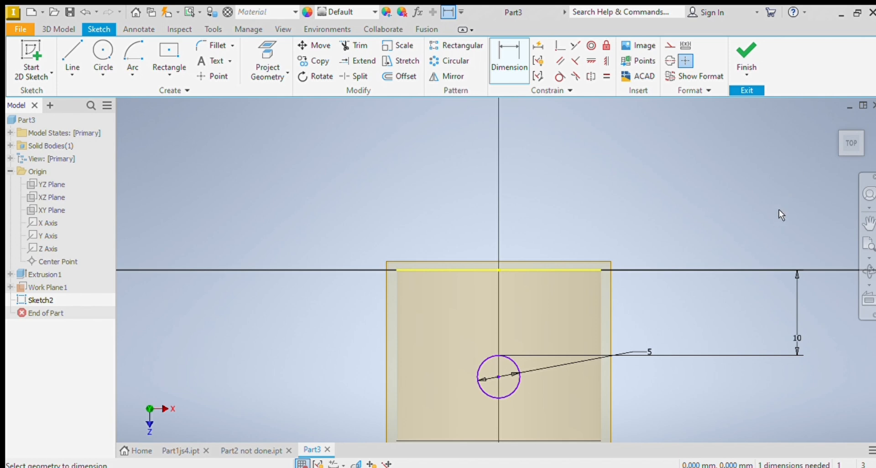
click(78, 10)
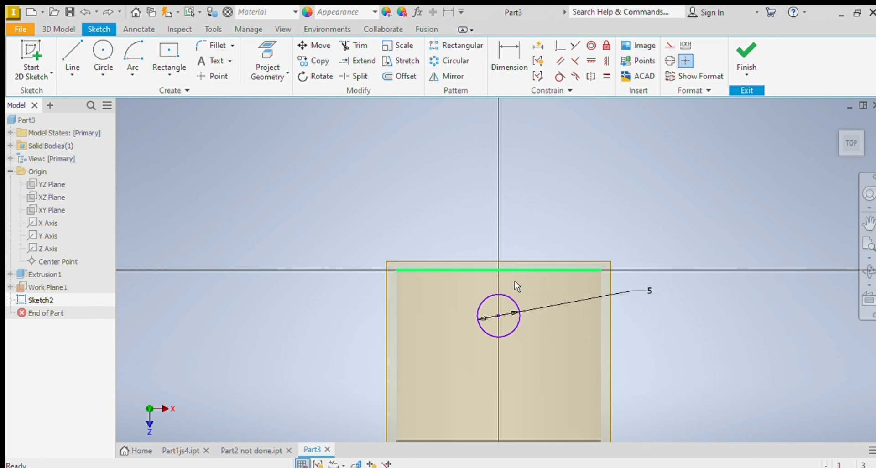
Step: Dimension the circle's centre 10 mm from the cylinder's upper edge
click(513, 269)
click(498, 316)
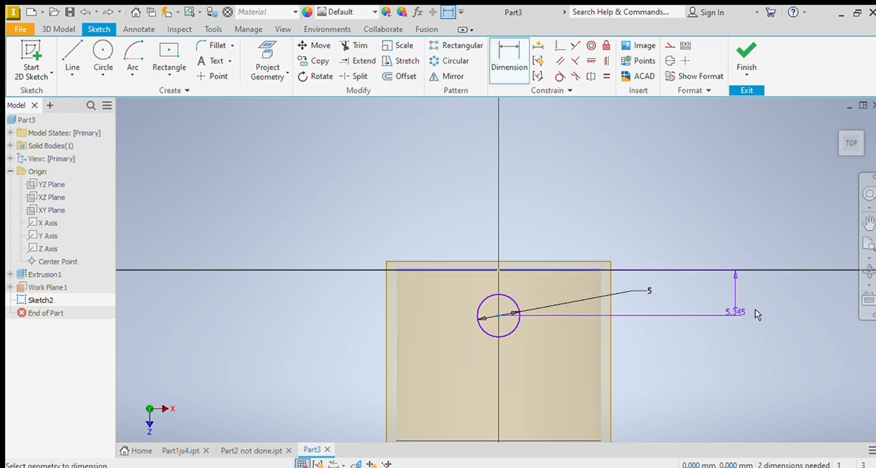
click(768, 312)
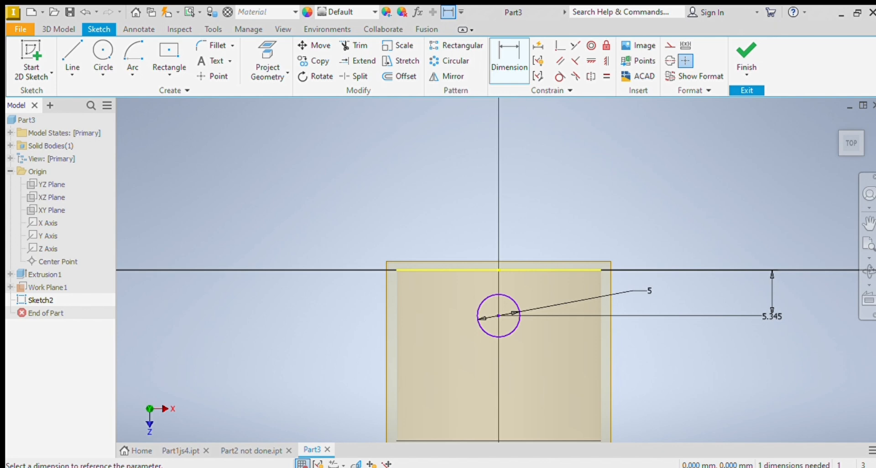
text(10)
key(Return)
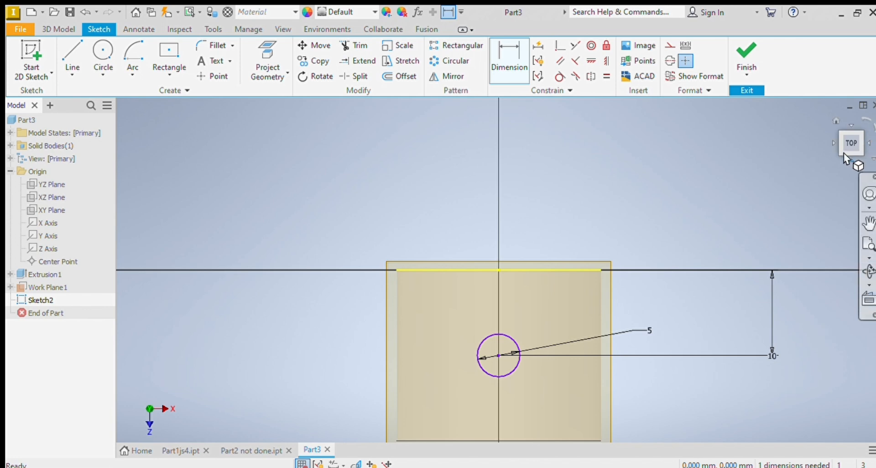
Step: Extrude the 5 mm circle from the offset work plane as a cut running all the way through the cylinder
click(67, 28)
click(80, 64)
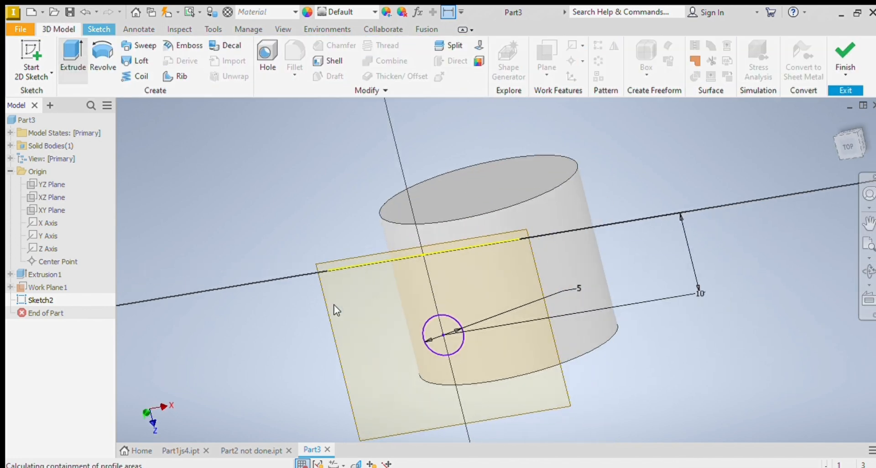
click(206, 181)
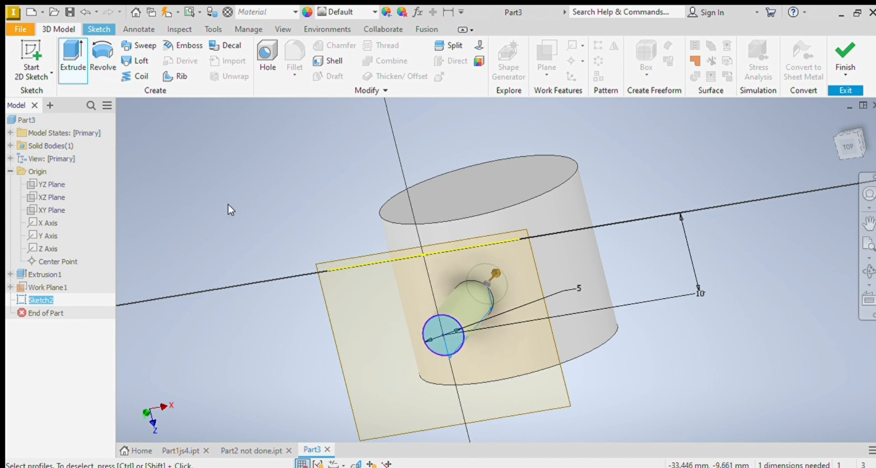
click(230, 198)
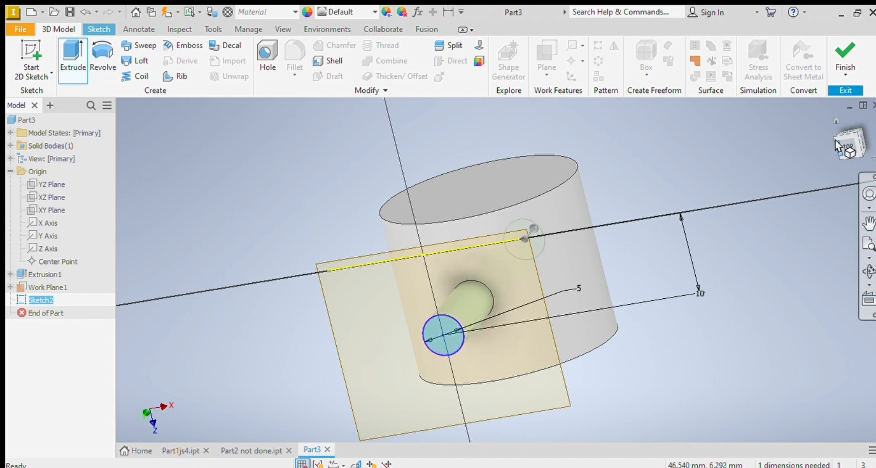
shift+middle_drag(562, 273, 493, 305)
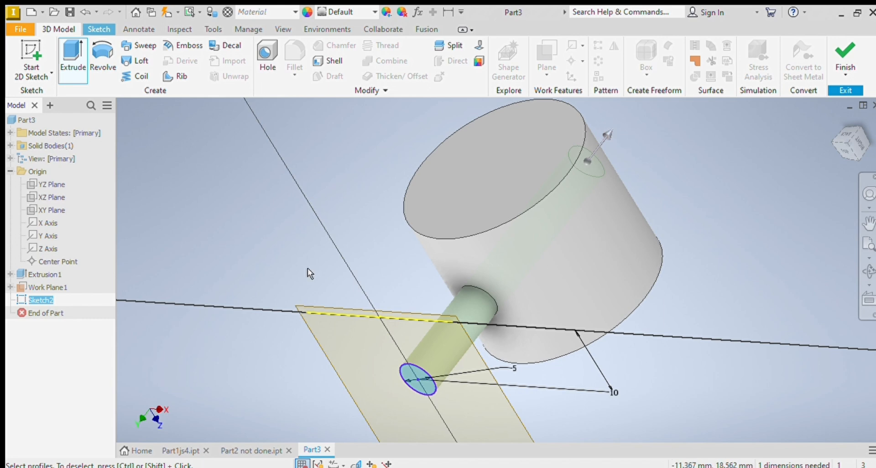
click(202, 232)
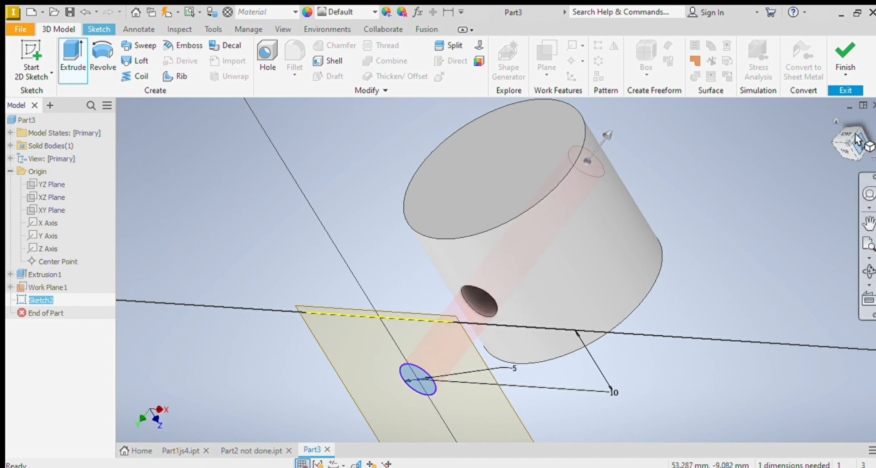
drag(858, 142, 850, 127)
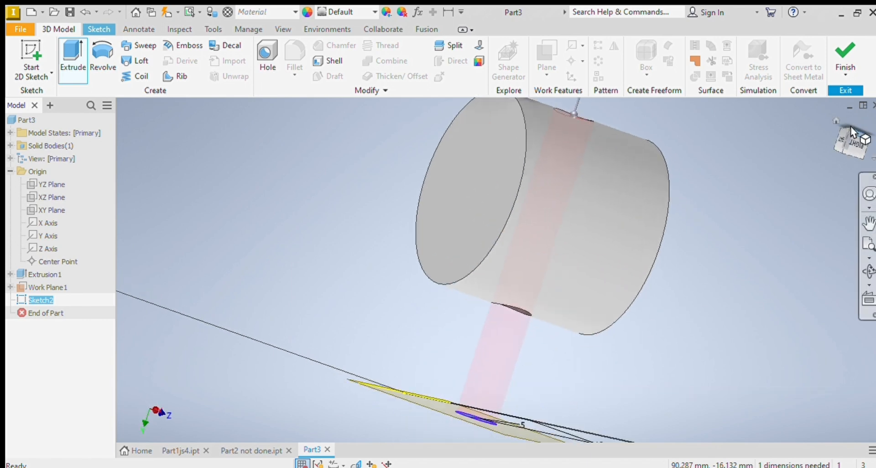
click(846, 136)
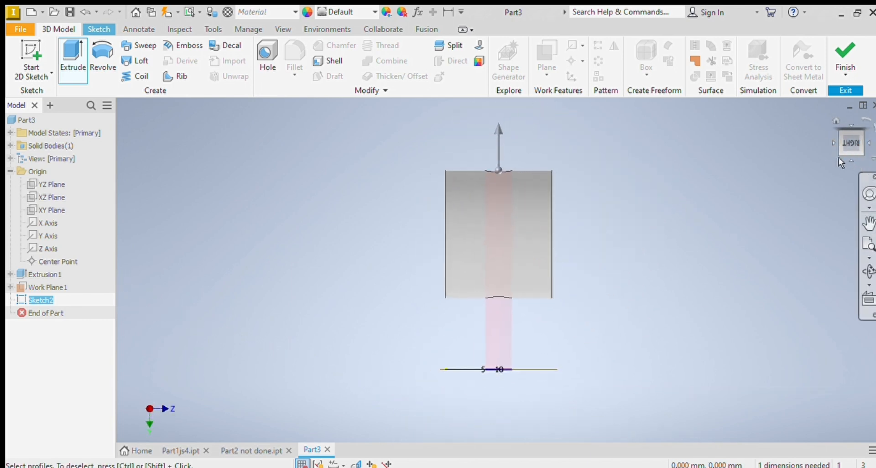
click(866, 143)
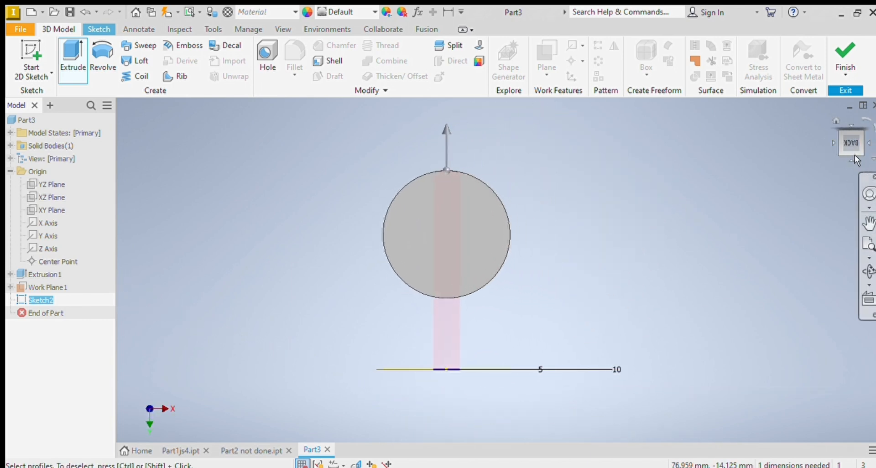
click(854, 156)
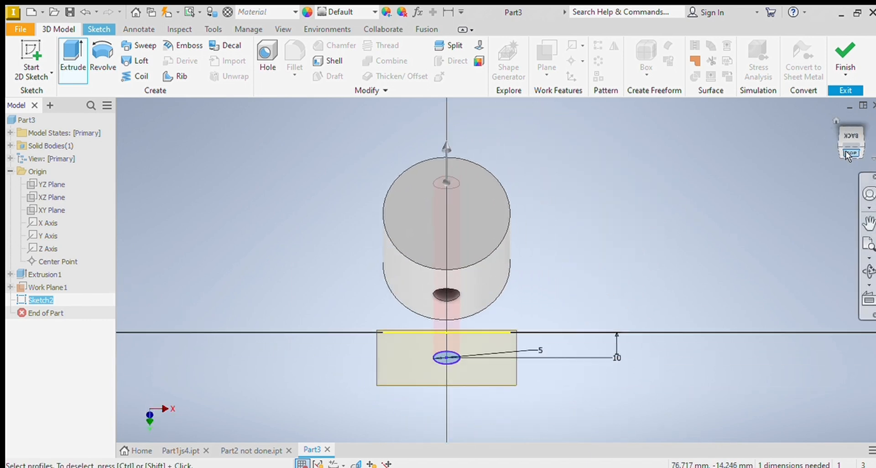
click(136, 279)
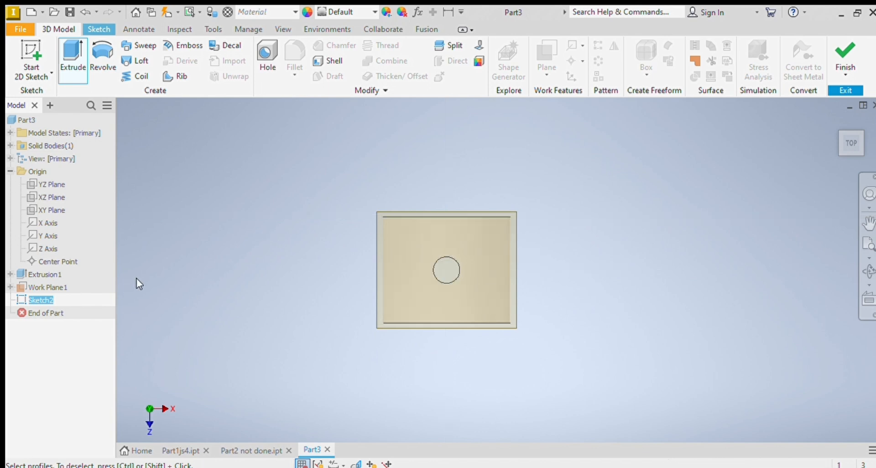
Step: Start a sketch on the cylinder's front end face and draw a 12 mm diameter circle at its centre
click(839, 146)
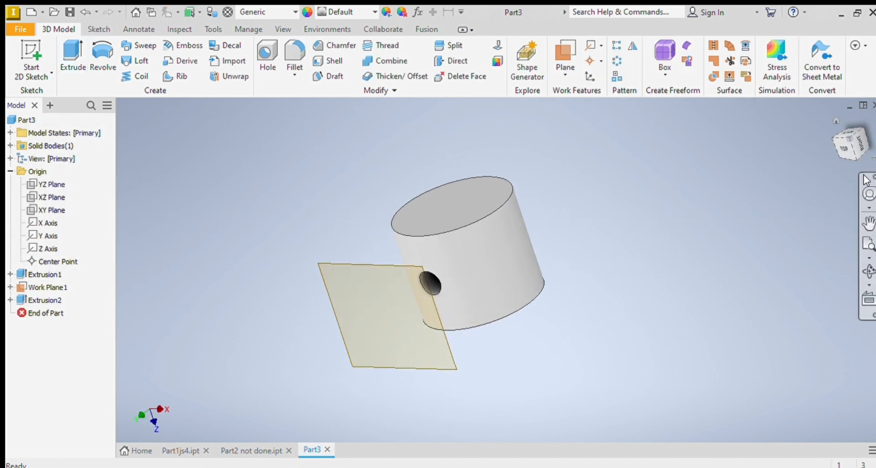
click(840, 152)
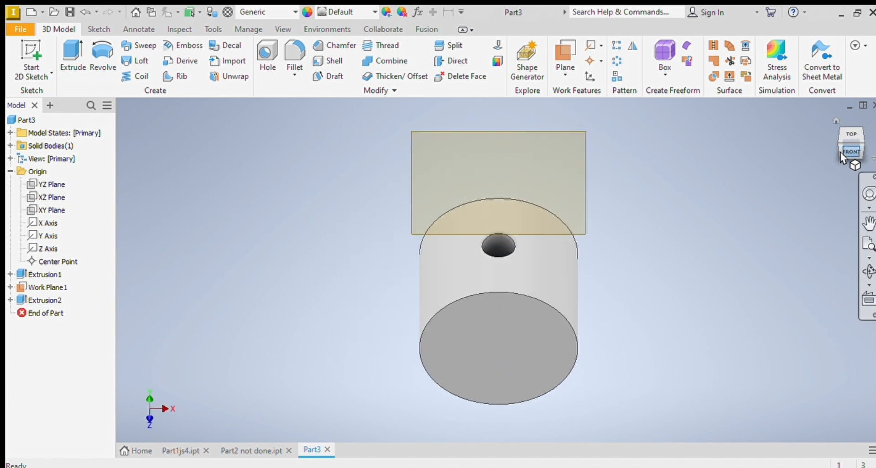
click(842, 152)
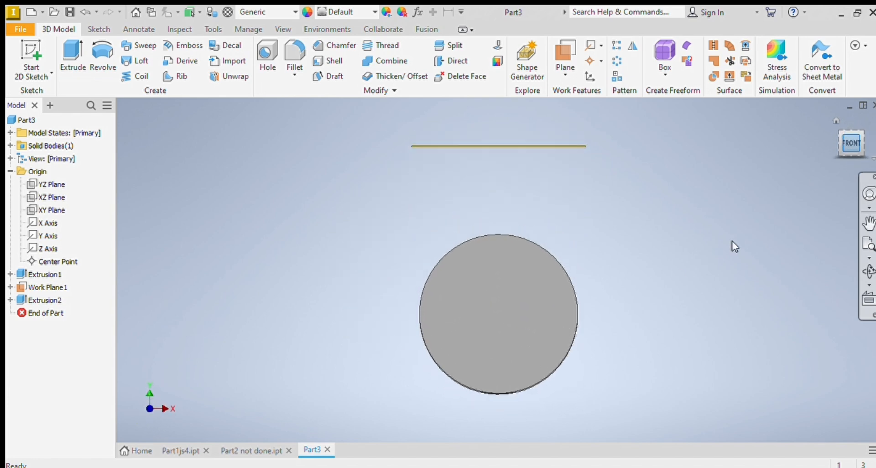
click(99, 29)
click(103, 53)
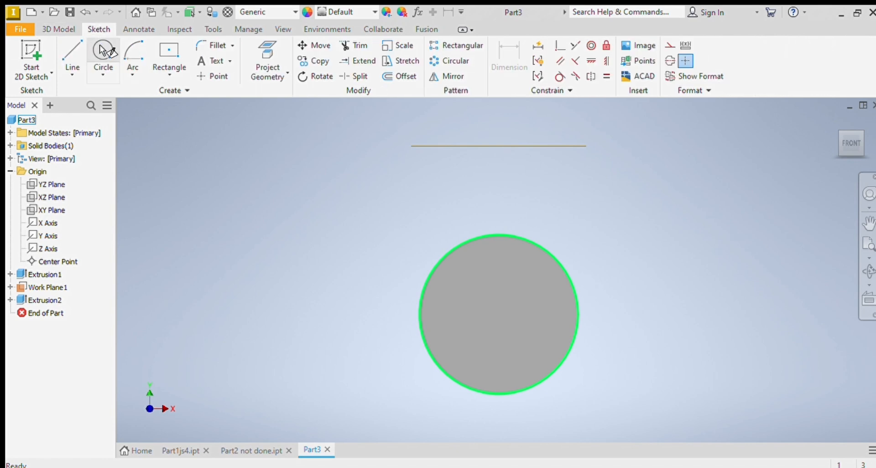
click(497, 314)
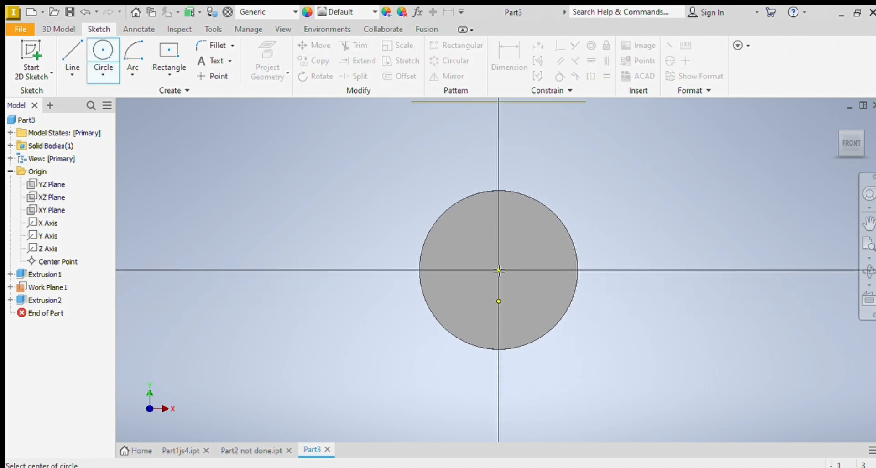
click(499, 269)
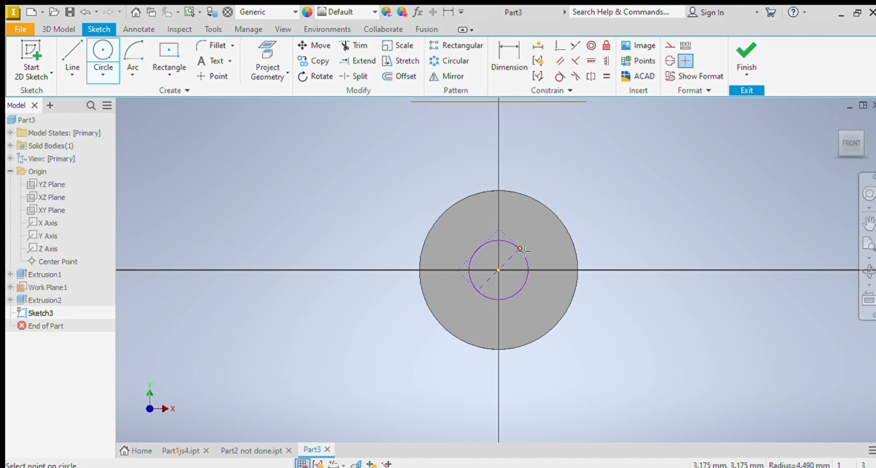
text(12)
key(Return)
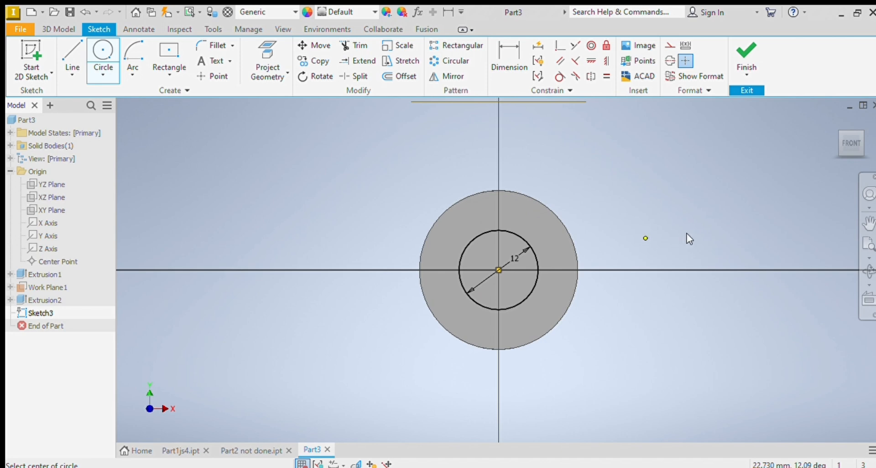
Step: Extrude the 12 mm circle 80 mm outward from the cylinder's end face
click(58, 29)
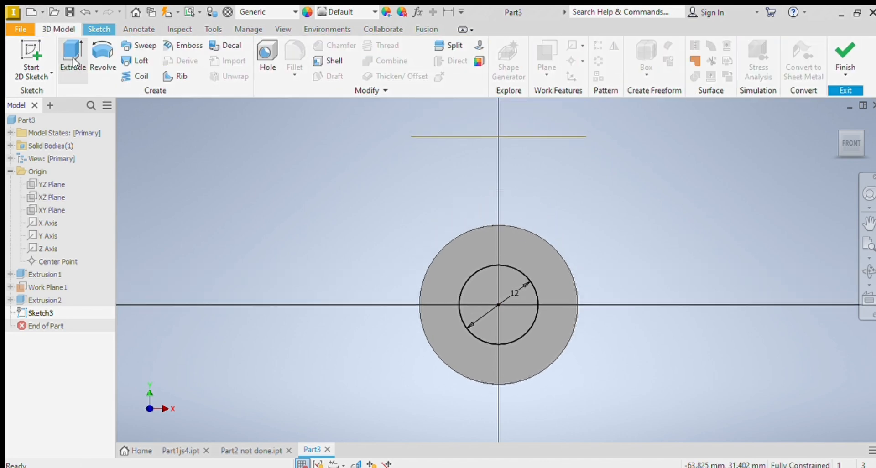
click(73, 60)
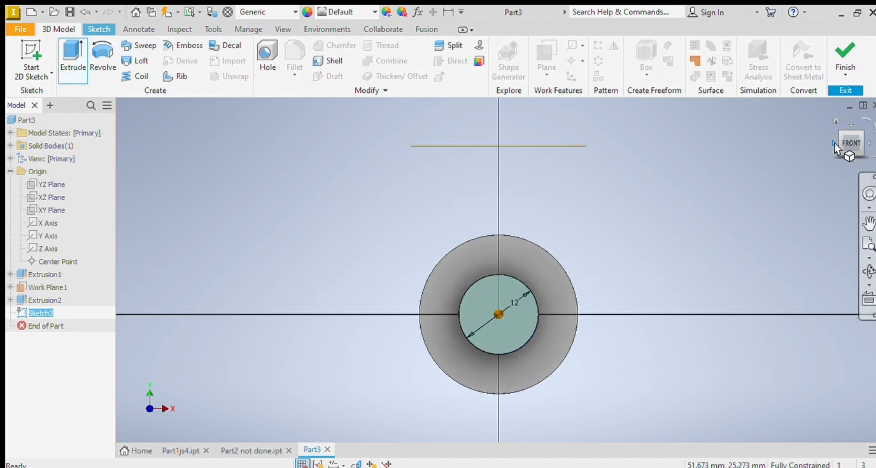
drag(837, 141, 815, 160)
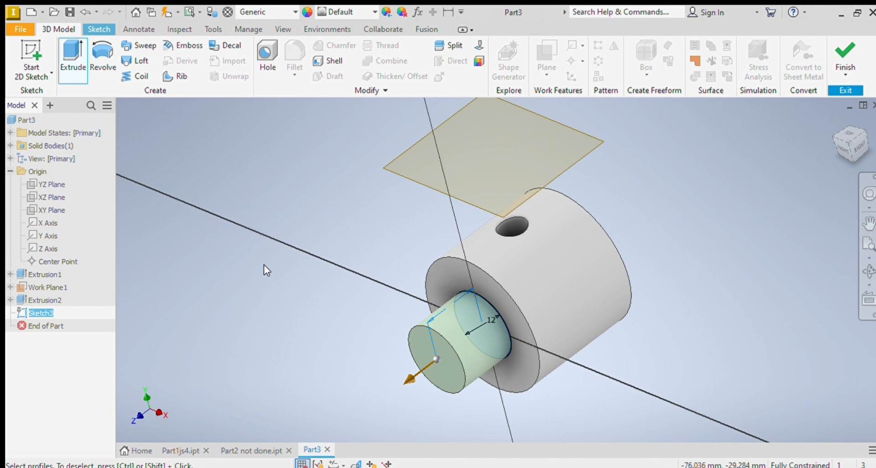
text(80)
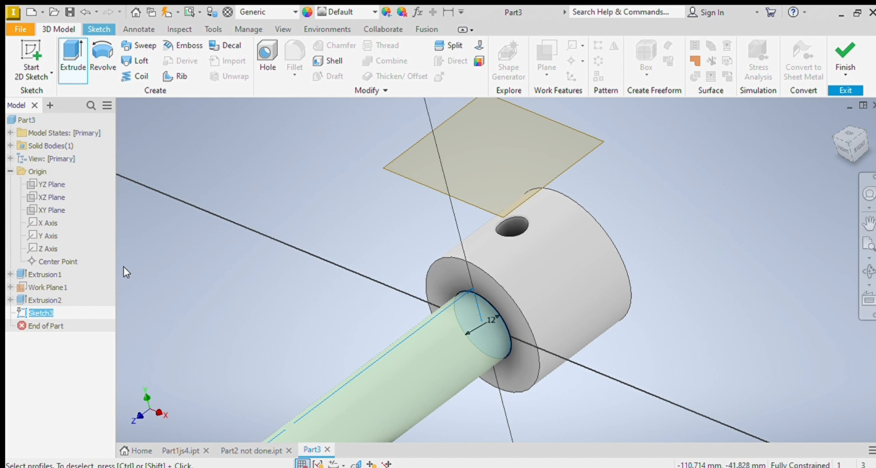
key(Return)
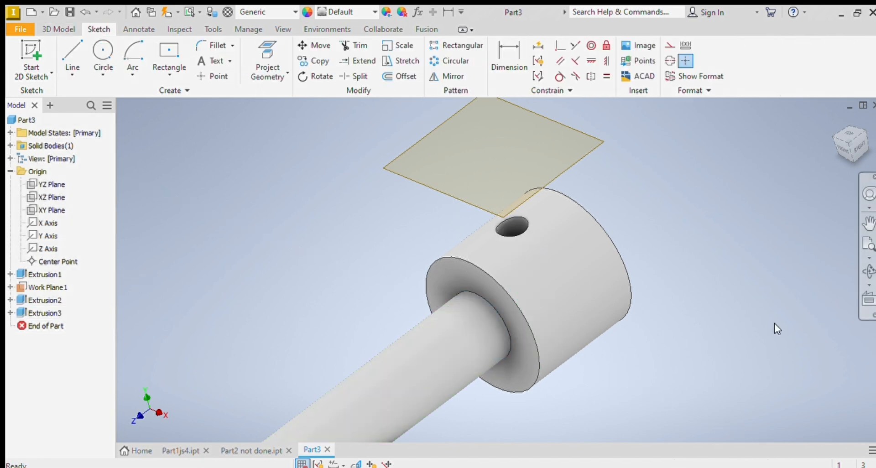
scroll(778, 279, down, 5)
click(843, 150)
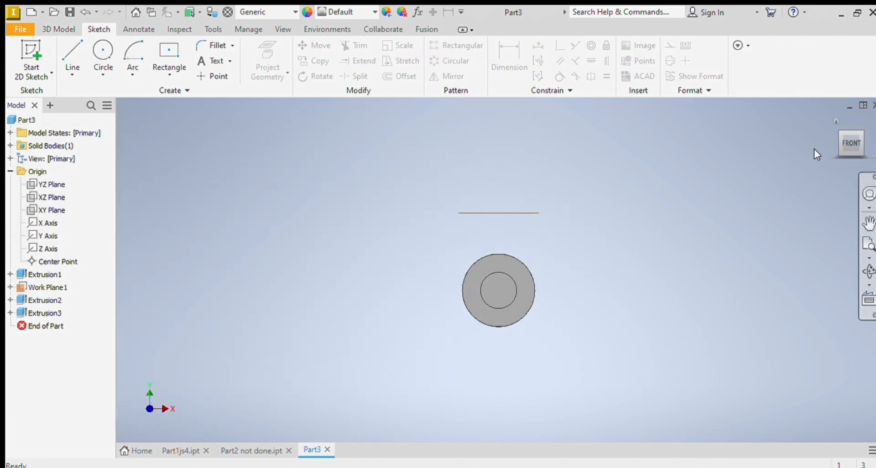
click(842, 129)
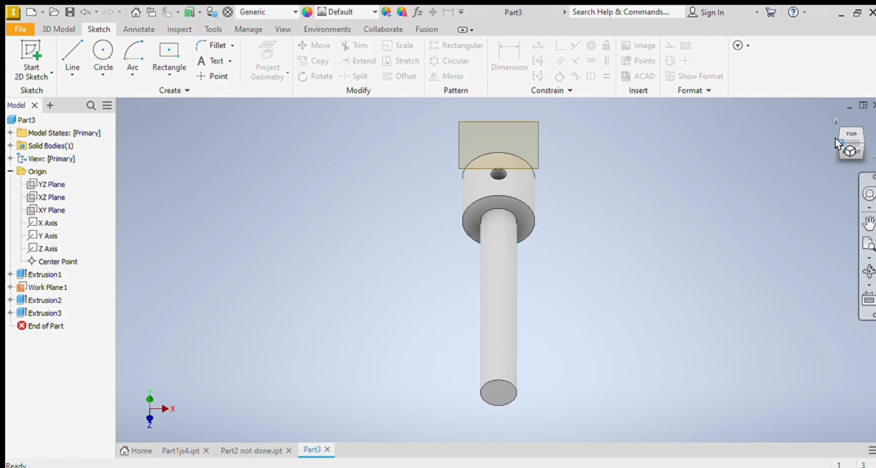
drag(835, 138, 738, 215)
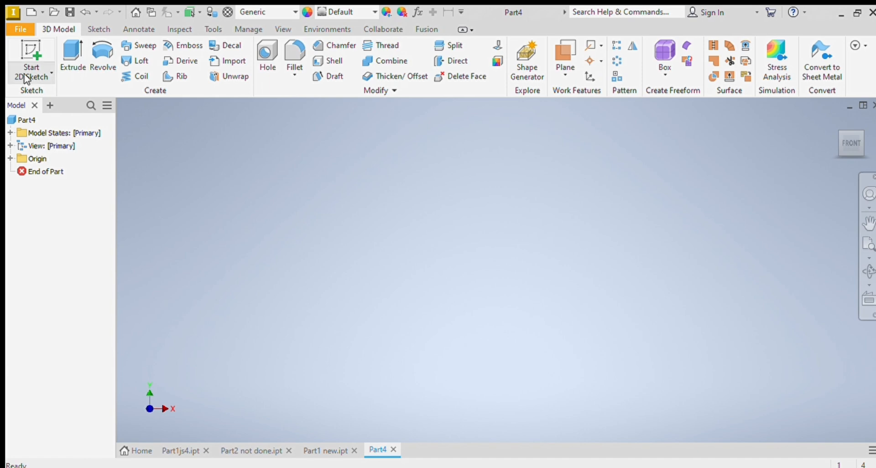
Step: Start a sketch on the XY plane of the new part and draw a centre rectangle about 0.75 in high at the origin
click(31, 72)
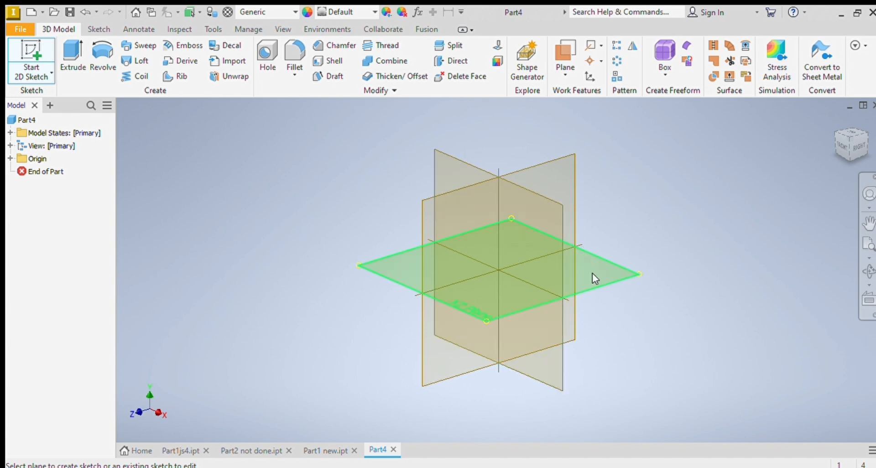
click(499, 211)
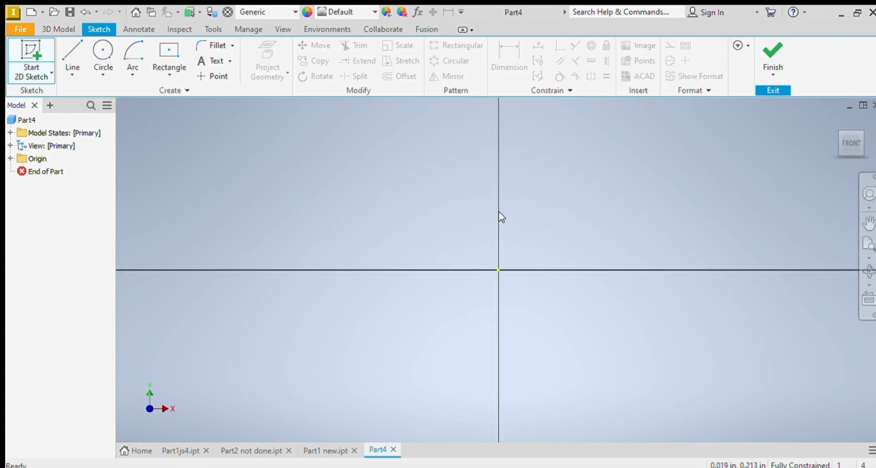
click(103, 53)
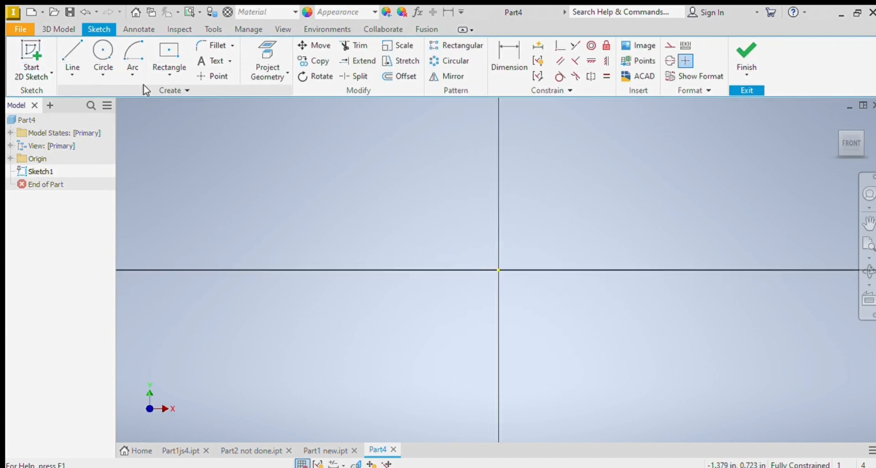
key(r)
click(498, 270)
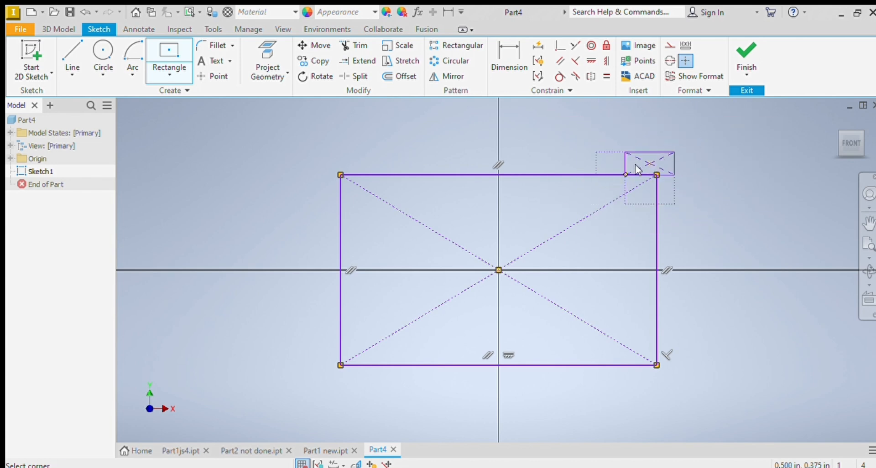
click(647, 173)
key(Escape)
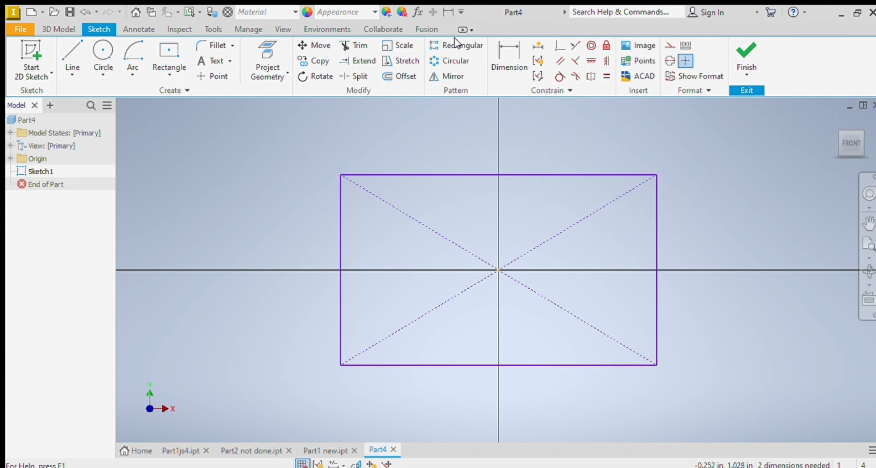
Step: Dimension the rectangle's height as 3.150 in
click(502, 51)
click(657, 197)
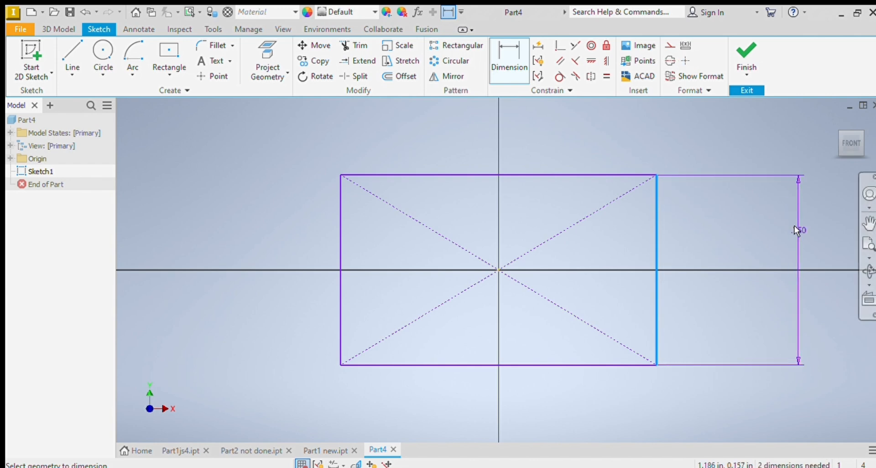
click(794, 226)
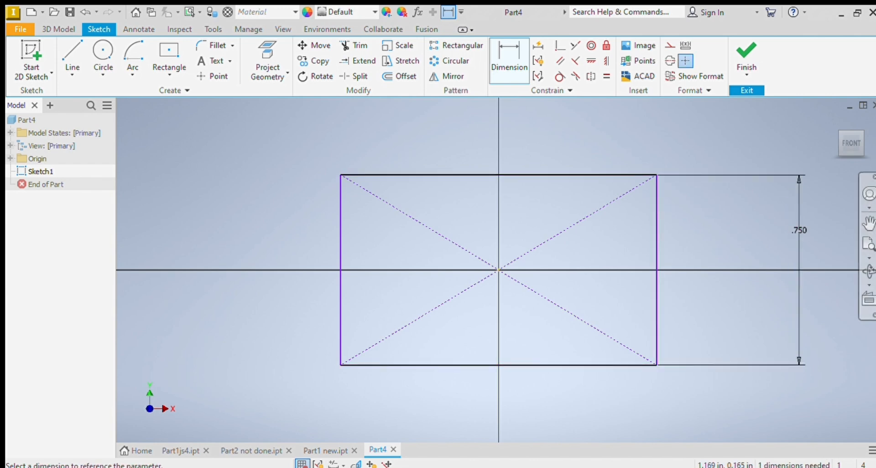
key(Return)
scroll(765, 167, down, 3)
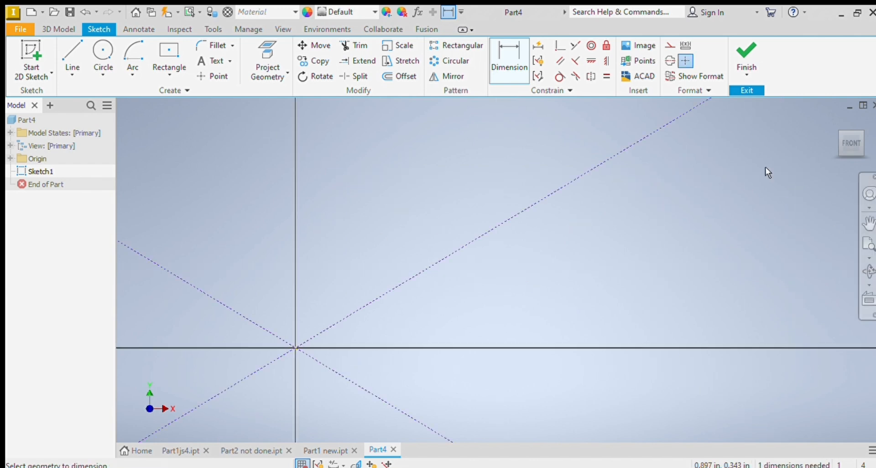
click(852, 145)
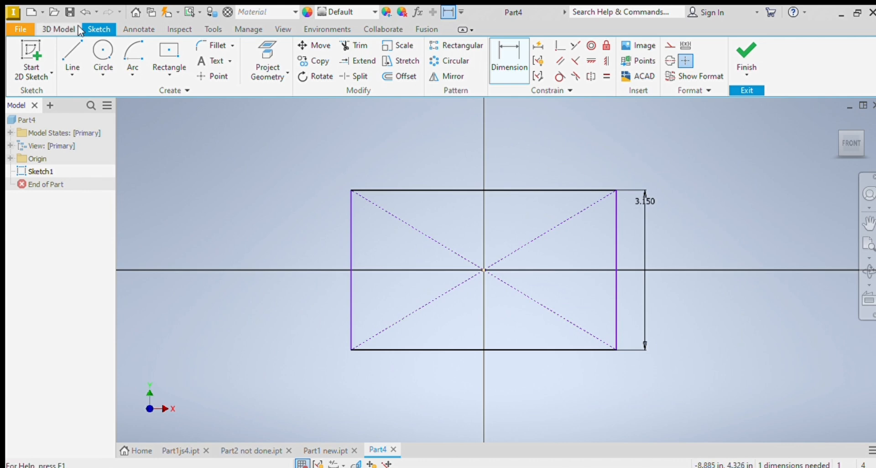
Step: Switch the document's length units to millimetres and dimension the rectangle's width as 80 mm
click(213, 30)
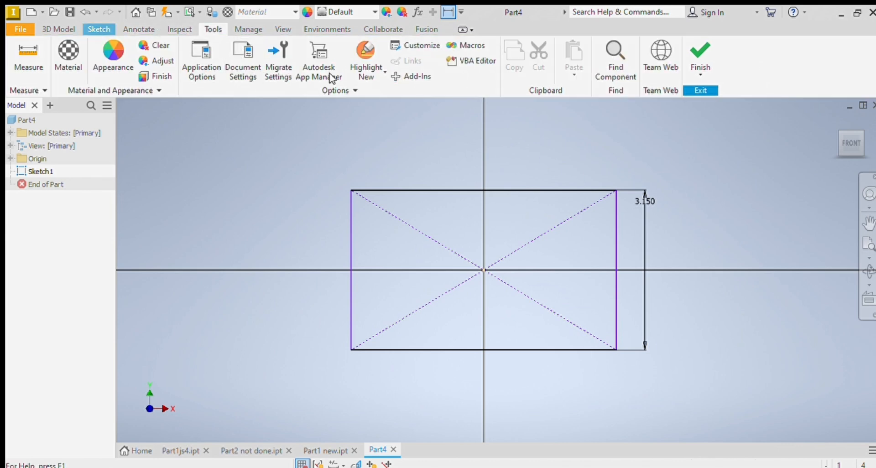
click(485, 357)
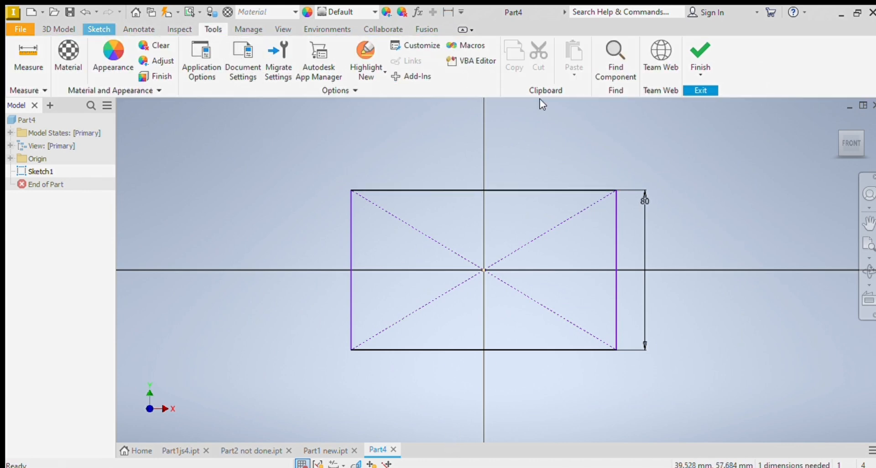
click(99, 29)
click(509, 62)
click(525, 190)
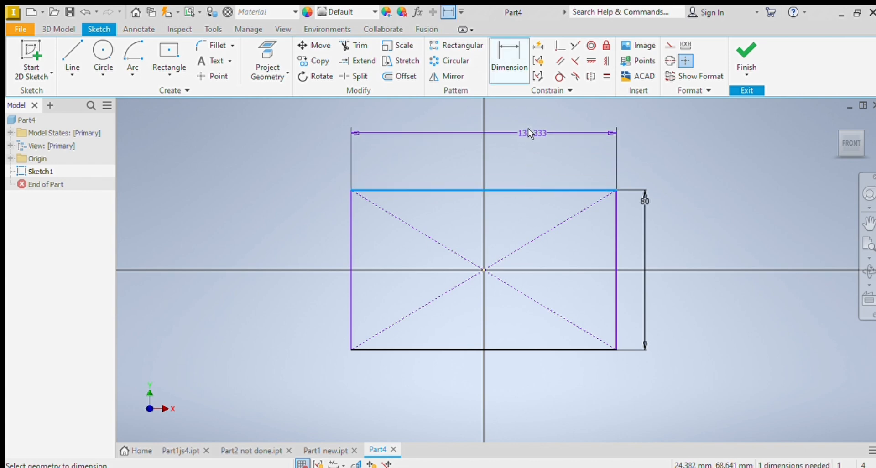
click(528, 131)
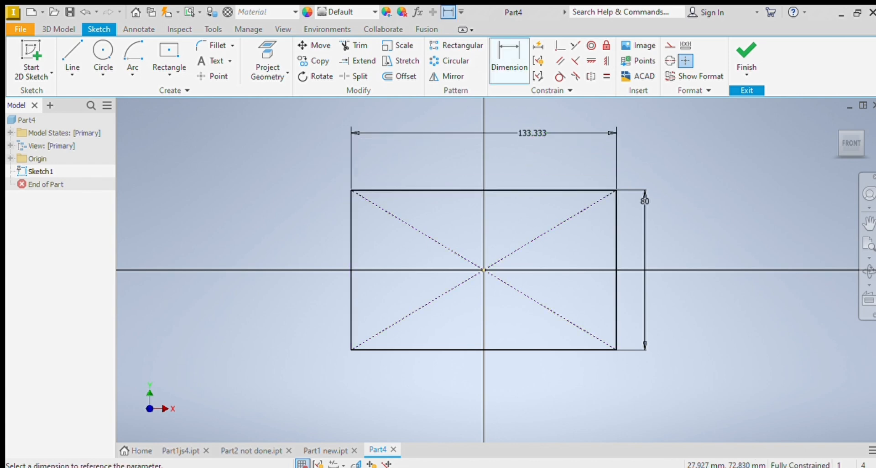
text(80)
key(Return)
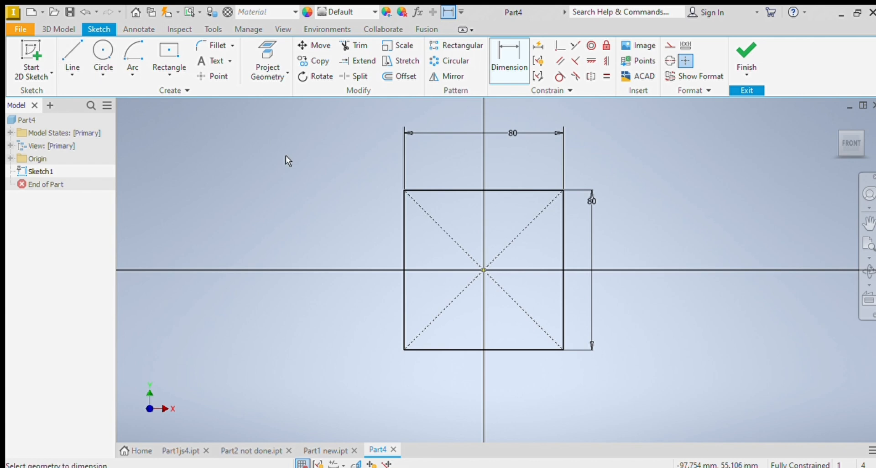
Step: Extrude the 80 mm square backward from the sketch plane into a solid block
click(63, 30)
click(73, 55)
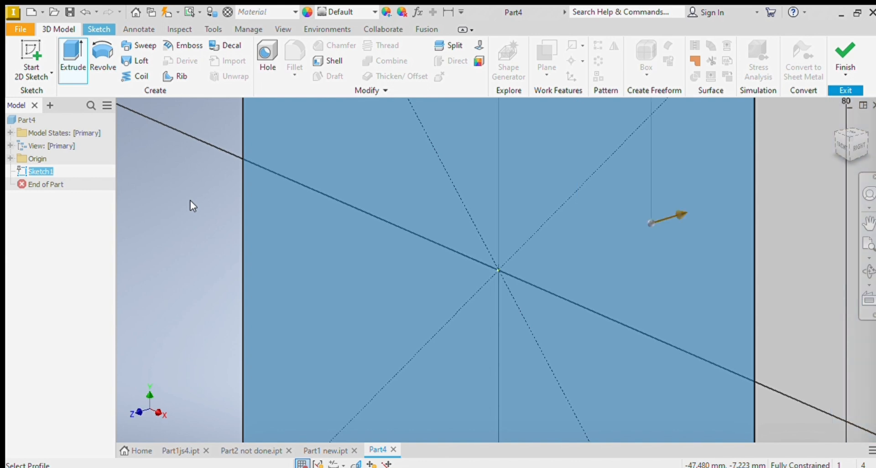
click(184, 177)
scroll(658, 171, down, 3)
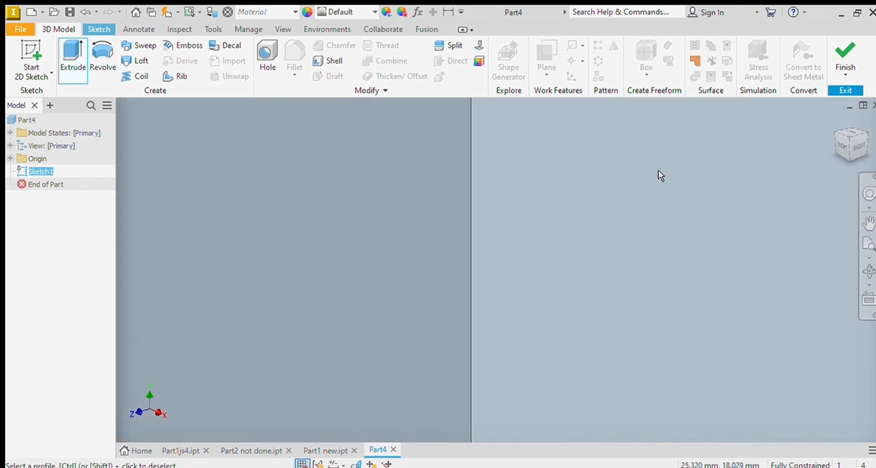
scroll(658, 171, up, 5)
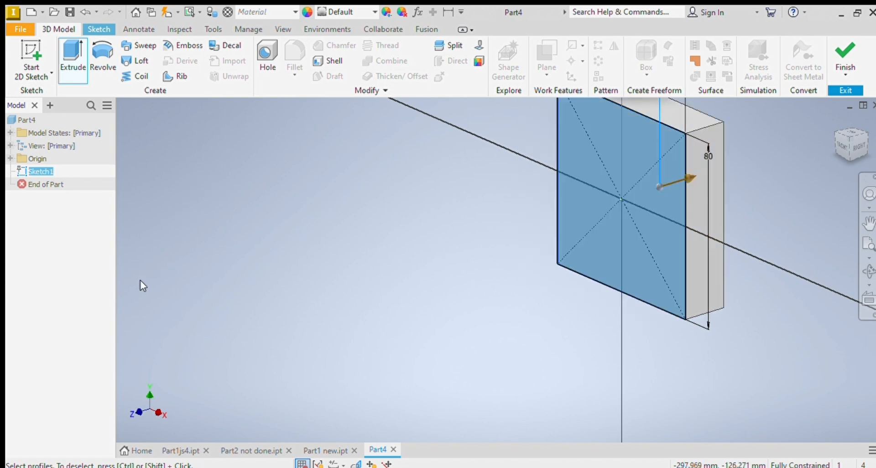
key(Return)
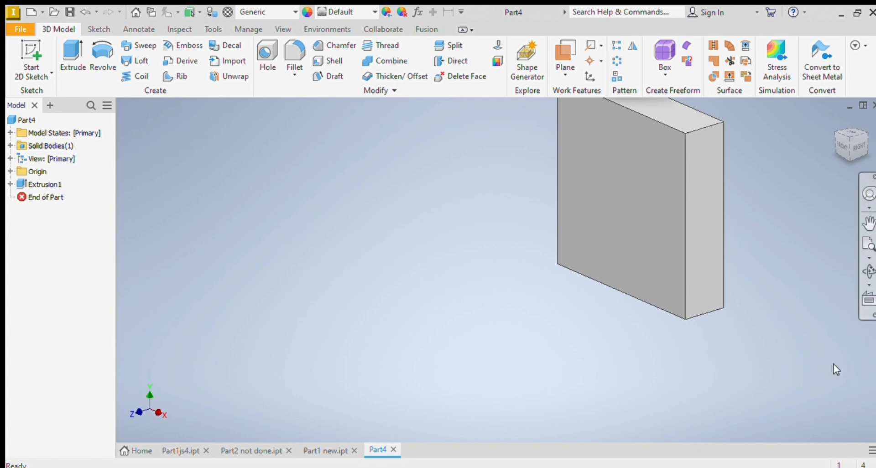
Step: Start a sketch on the block's front face and draw a line about 19 mm long along the bottom edge to the right corner
click(99, 29)
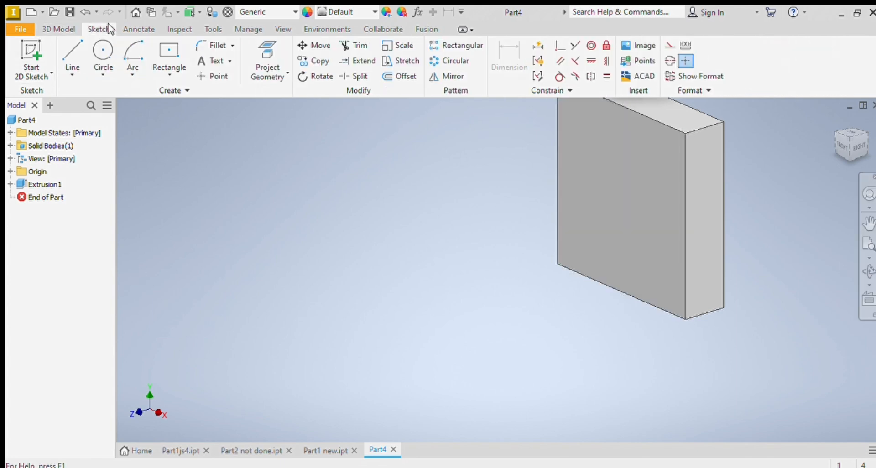
click(641, 222)
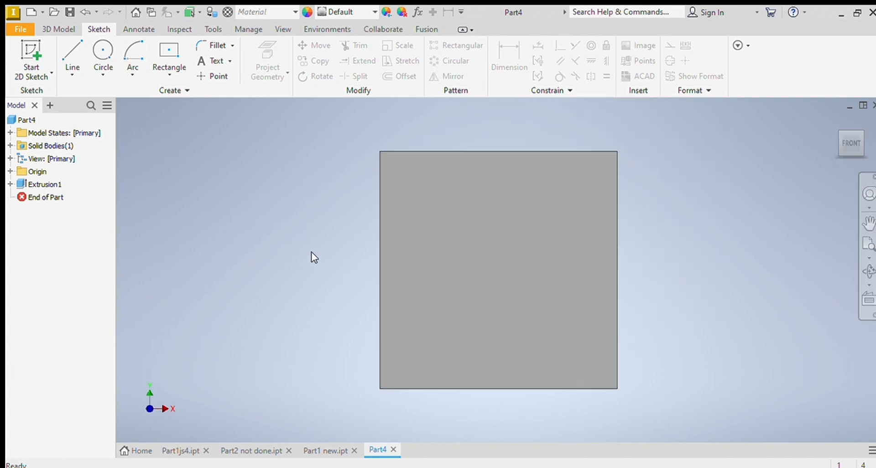
click(440, 293)
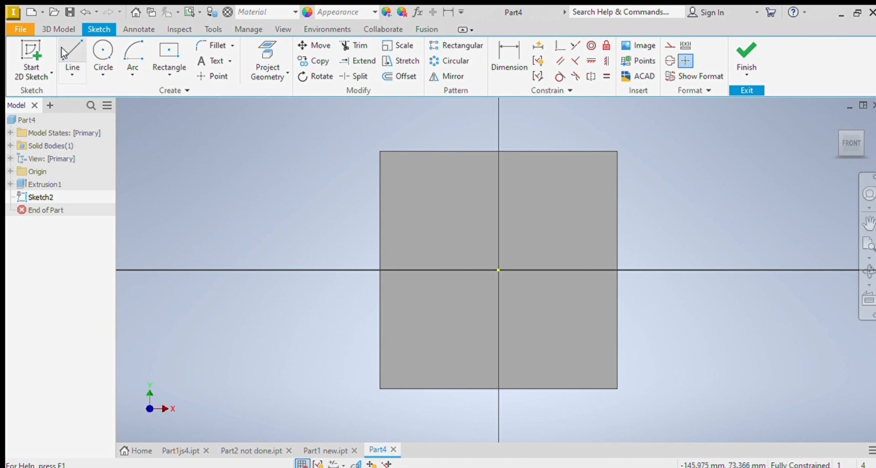
click(72, 54)
click(560, 388)
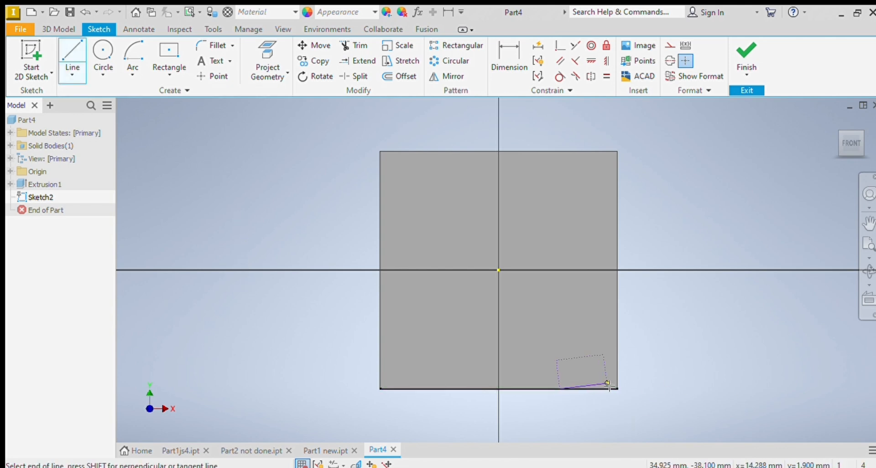
click(616, 388)
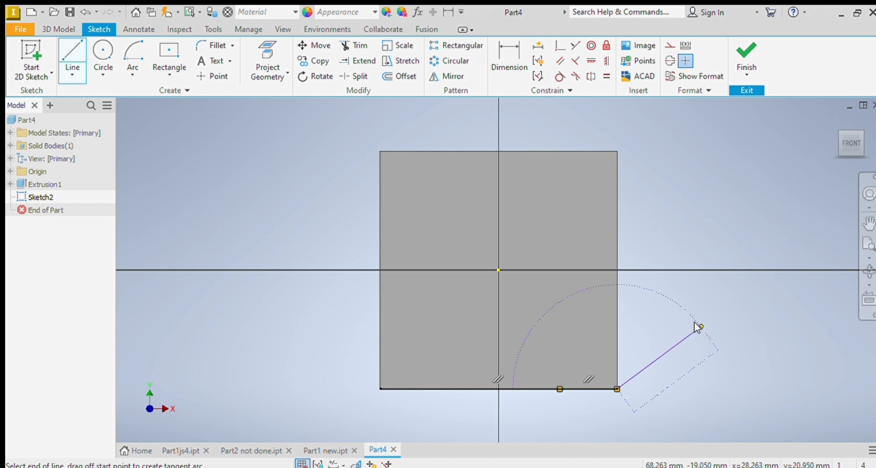
key(Escape)
key(d)
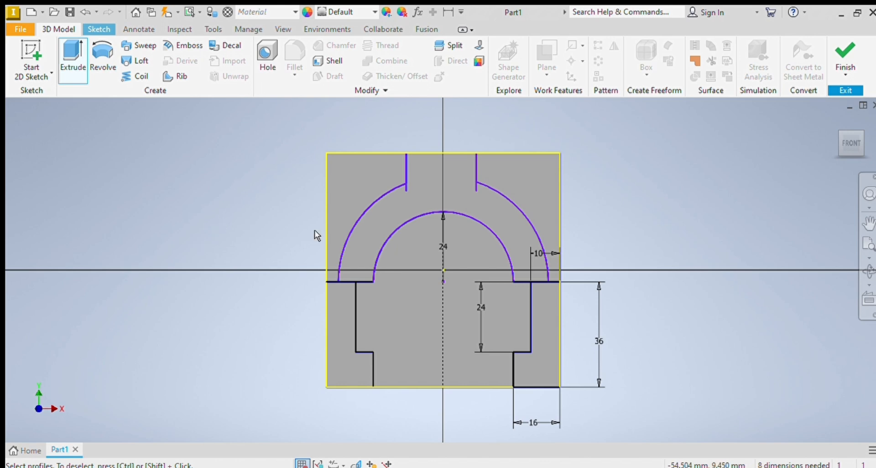
Step: Cut the two upper corner regions and the central arched opening through the block with Extrude
click(354, 187)
click(518, 169)
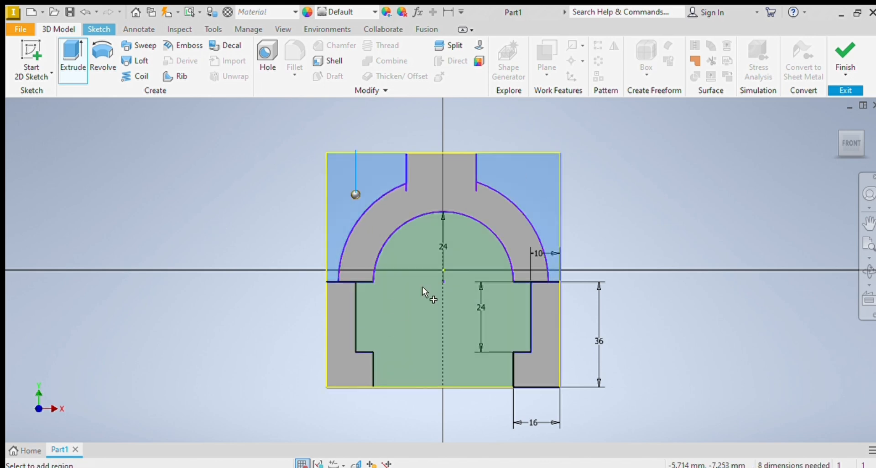
click(387, 290)
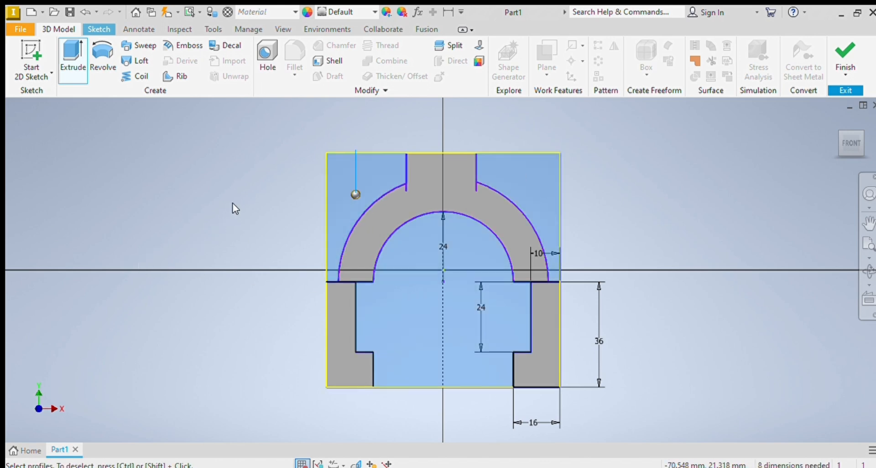
drag(861, 134, 667, 184)
click(340, 249)
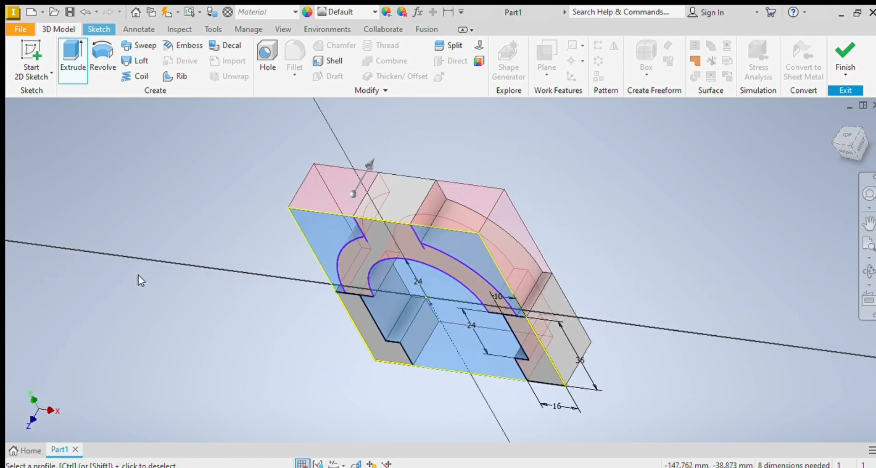
key(Return)
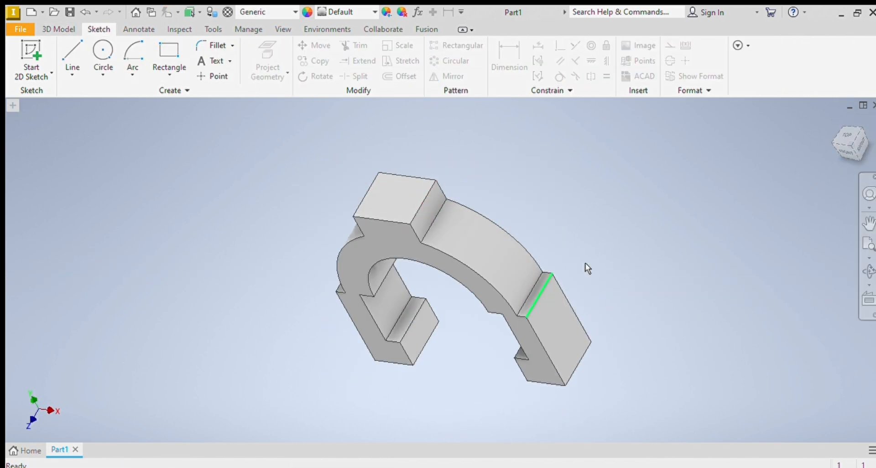
Step: Start a sketch on the top face of the upper boss and draw a circle about 13 mm in diameter near its centre
click(842, 154)
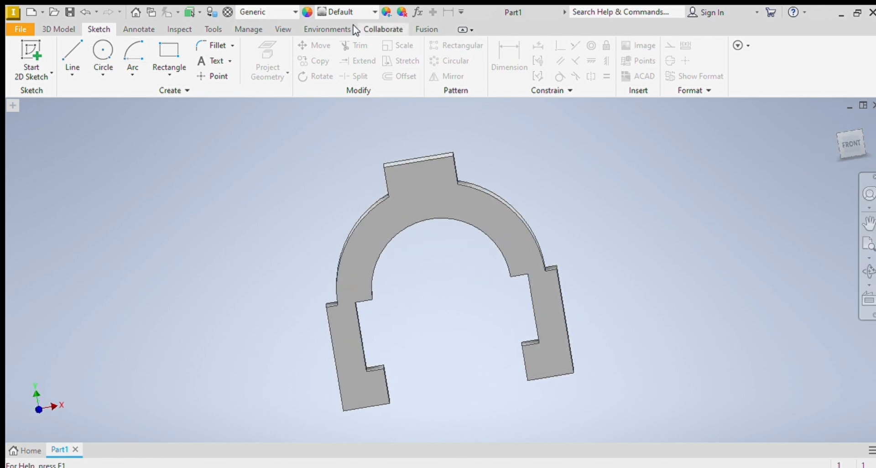
click(103, 52)
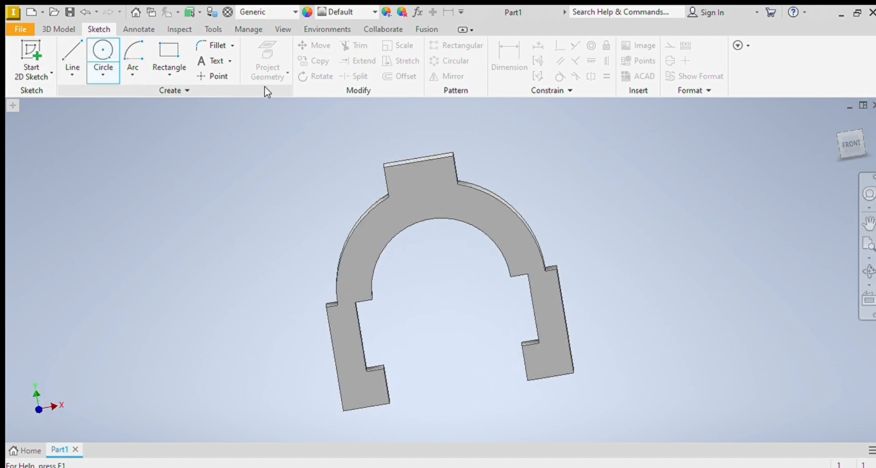
click(848, 133)
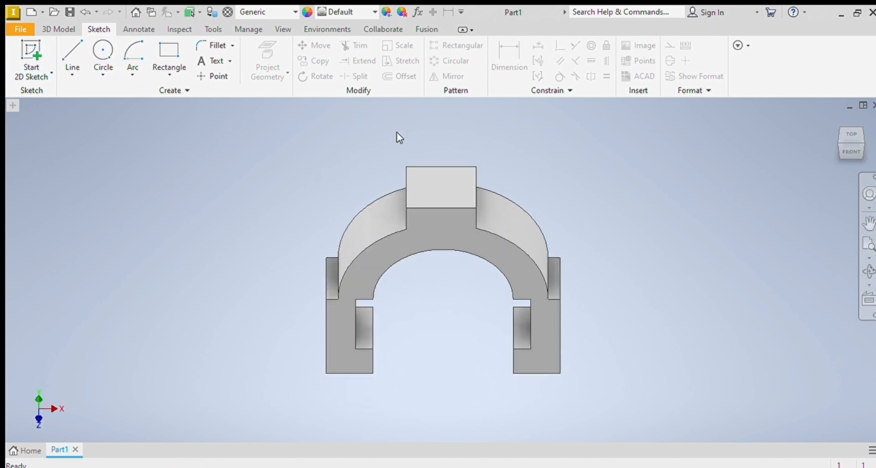
click(103, 53)
click(435, 173)
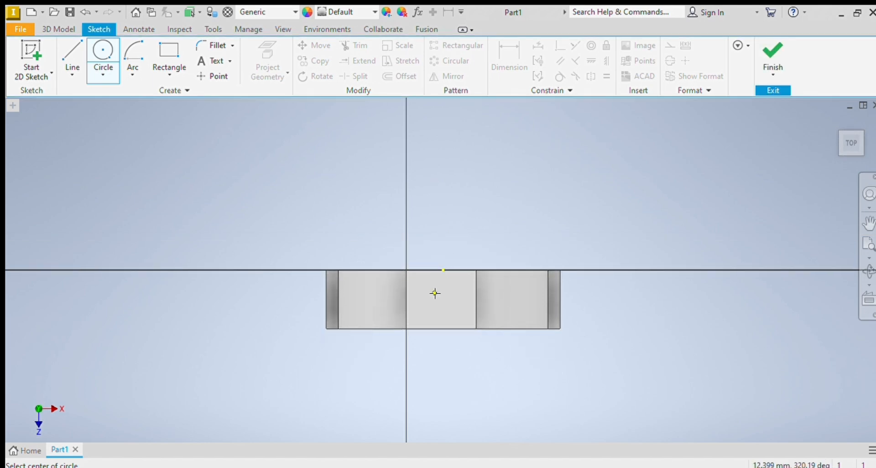
click(438, 297)
click(457, 297)
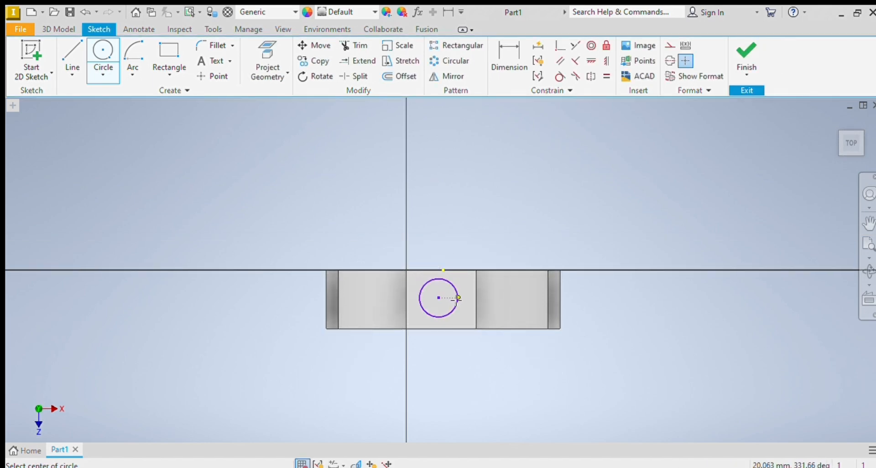
Step: Dimension the circle's diameter as 12 mm
click(509, 55)
click(452, 283)
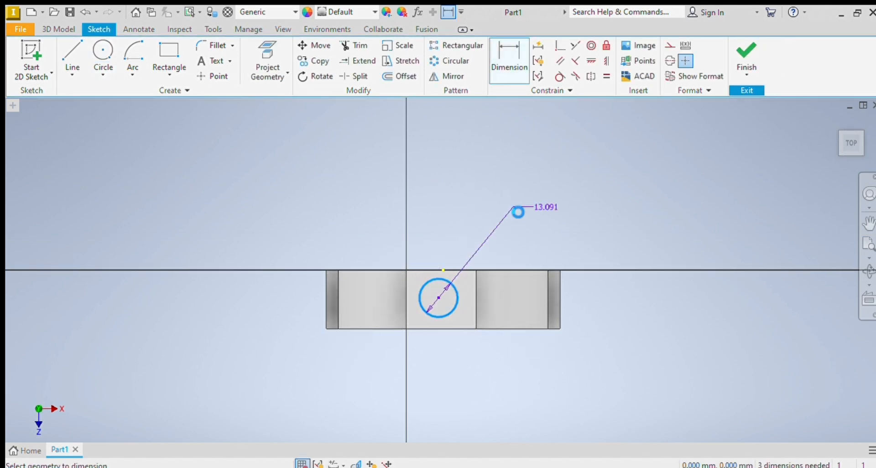
click(509, 203)
text(12)
key(Return)
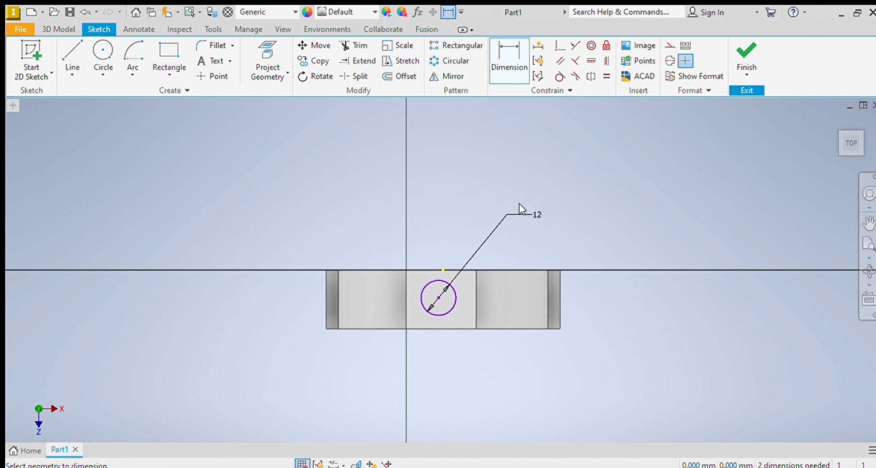
Step: Try an extruded cut of the circle, and undo the last edit of the circle's diameter
click(64, 29)
click(73, 59)
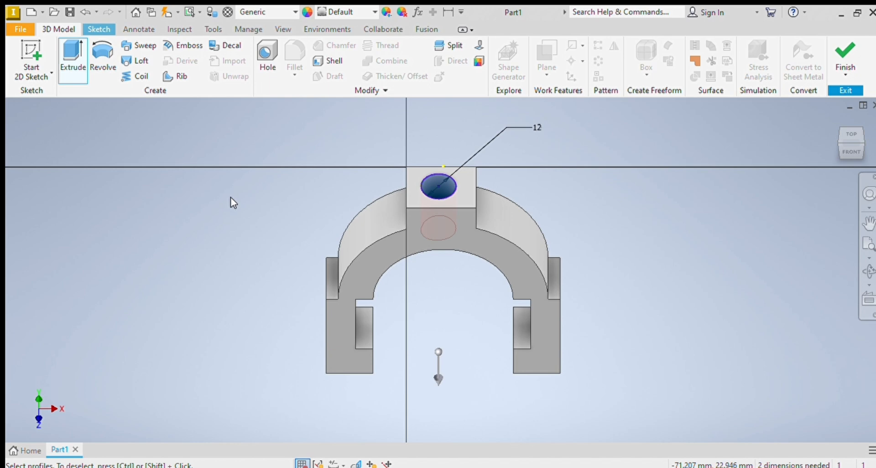
click(83, 9)
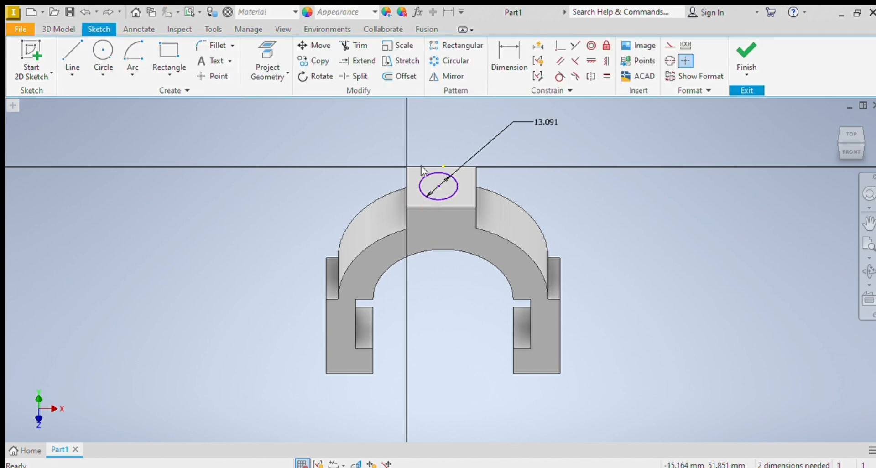
Step: Dimension the circle's centre 12 mm from the right edge of the boss's top face
click(849, 133)
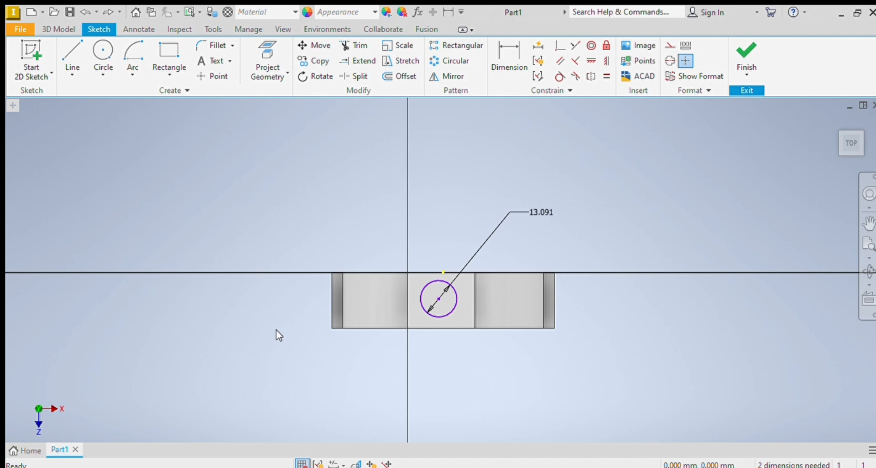
key(d)
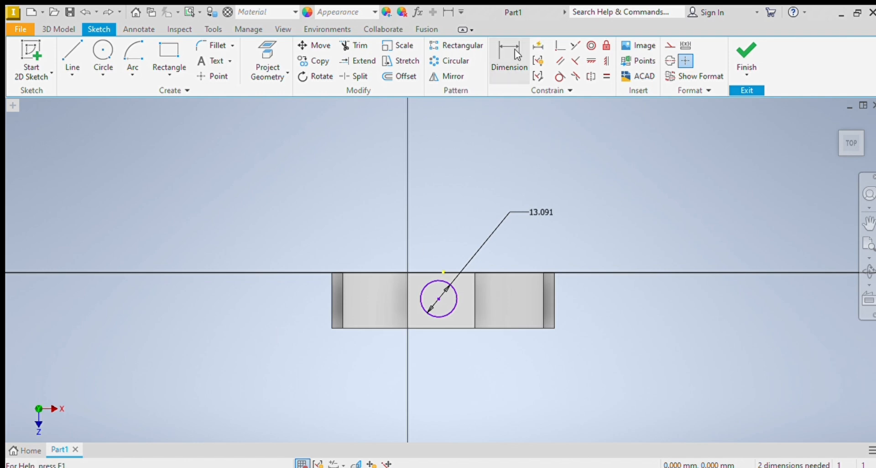
click(474, 298)
click(456, 208)
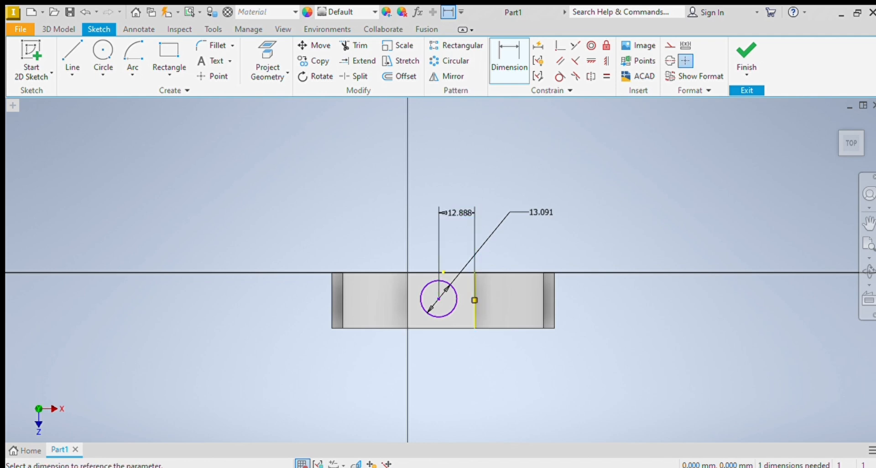
text(12)
key(Return)
Step: Cut the circle downward through the upper boss with Extrude to make a vertical hole
click(58, 29)
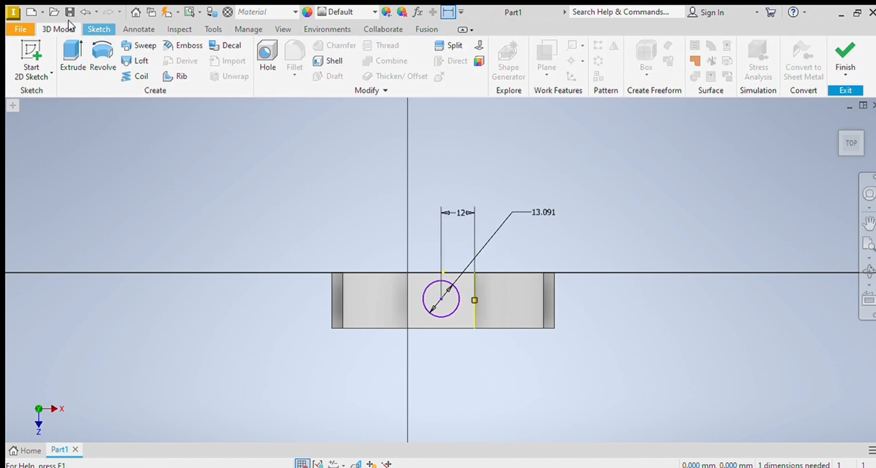
click(73, 50)
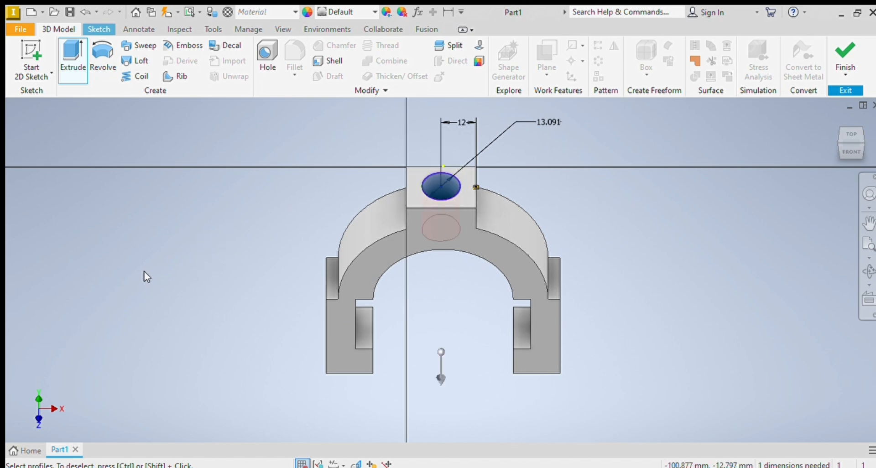
key(Return)
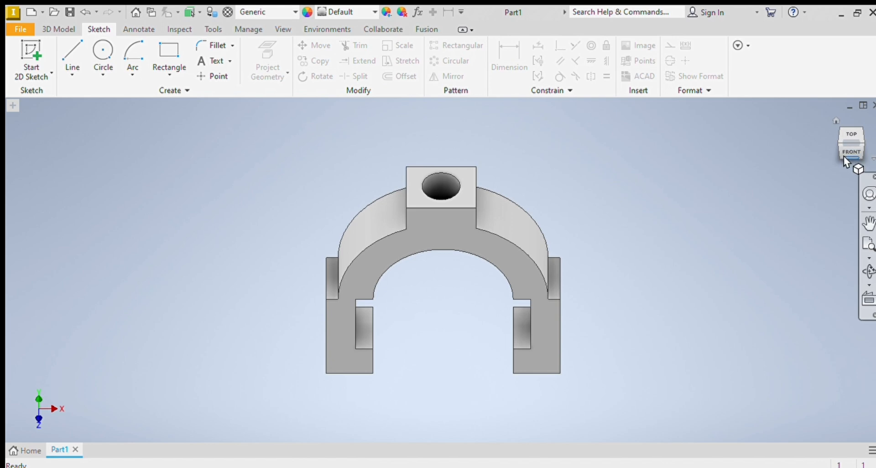
click(843, 158)
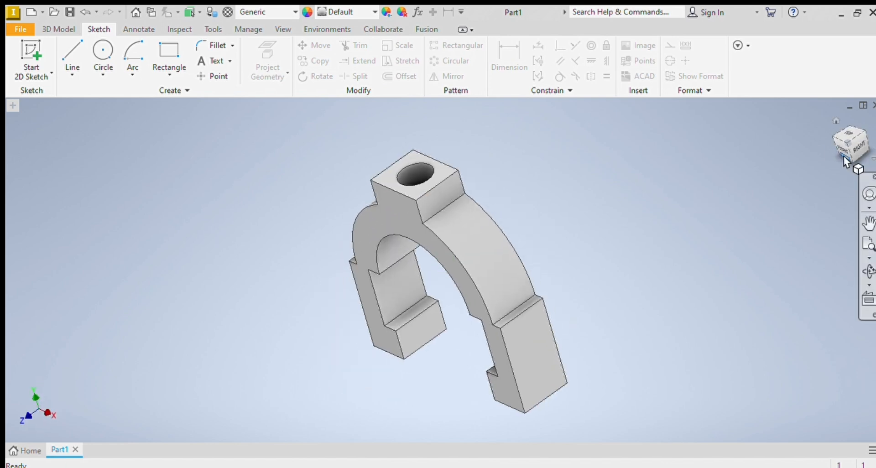
click(836, 143)
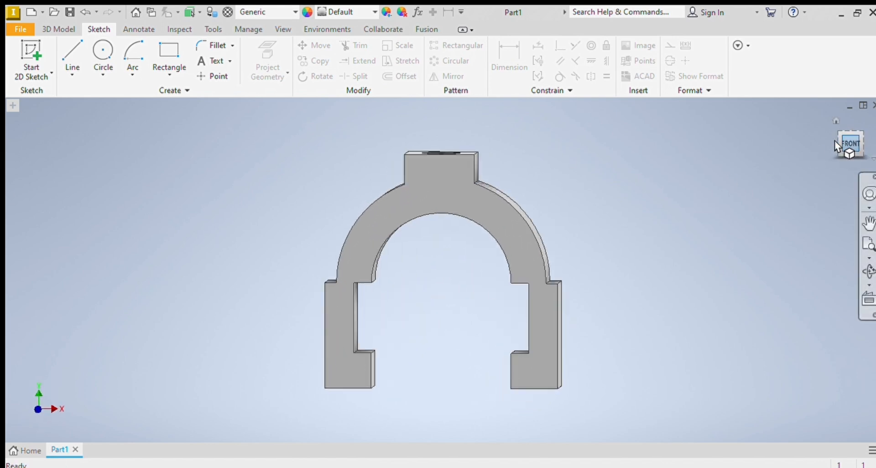
drag(858, 131, 840, 149)
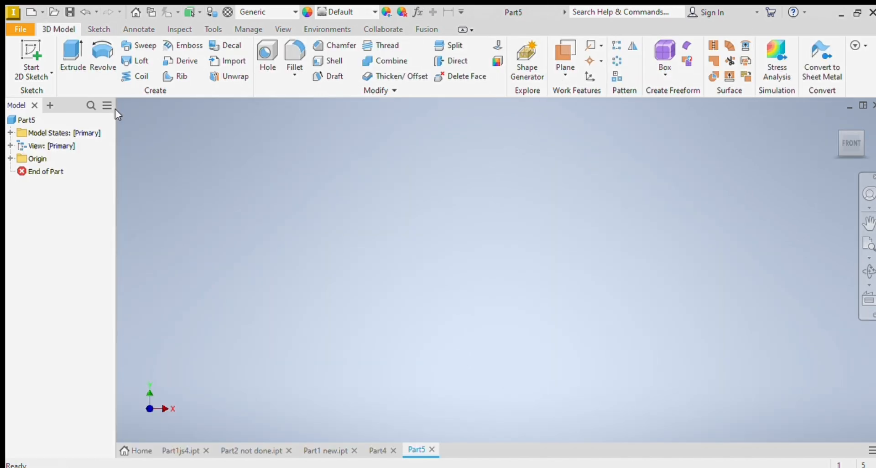
Step: Start a 2D sketch on the horizontal XZ origin plane of the empty new part
click(35, 54)
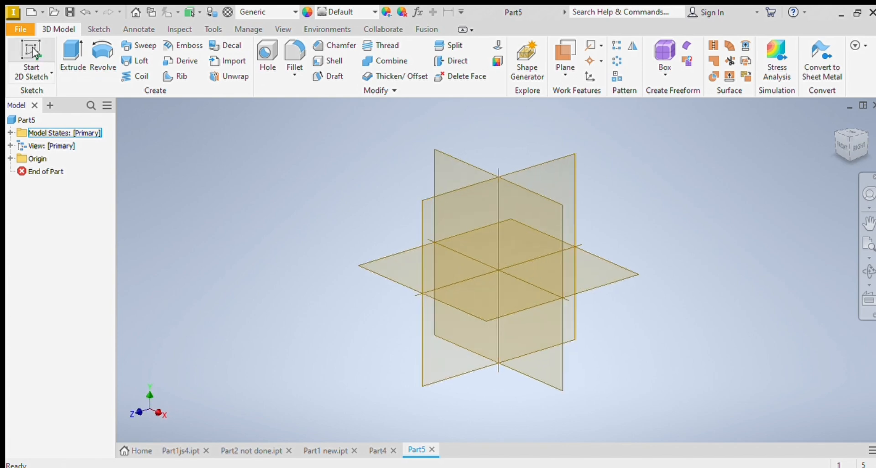
click(596, 270)
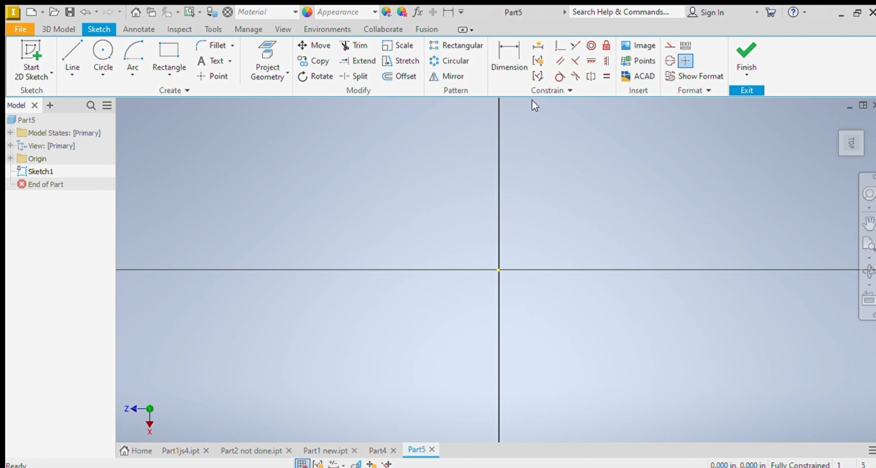
click(169, 51)
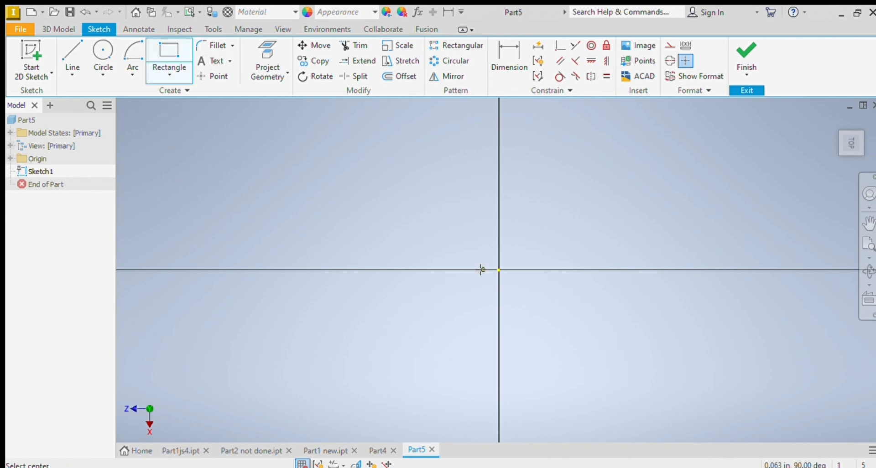
click(499, 270)
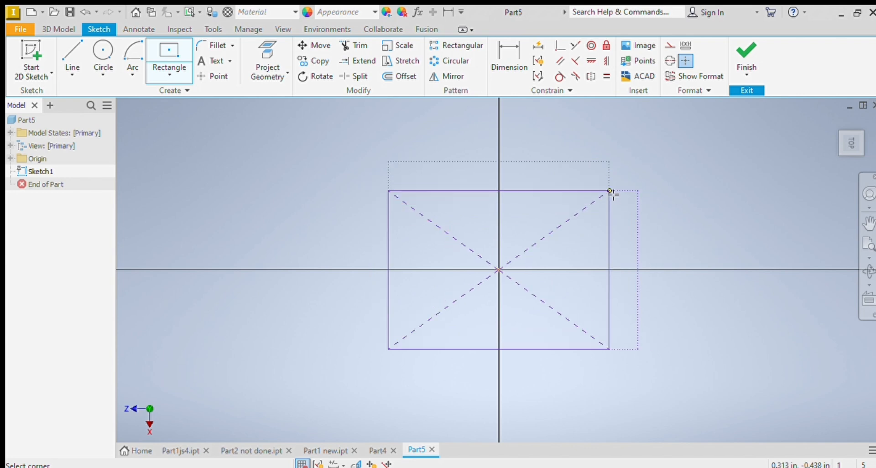
key(Escape)
Step: Set the part document's length units to millimetres and return to the sketch tools
click(211, 30)
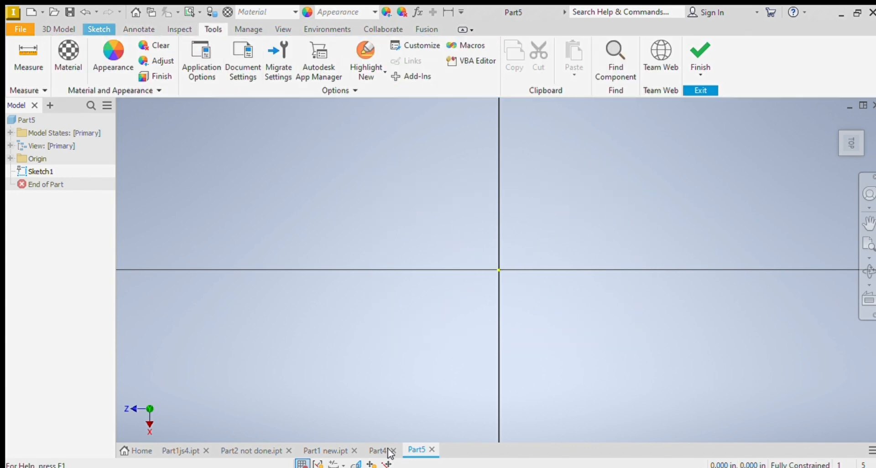
click(99, 29)
Step: Sketch a centre-point rectangle about 32 mm wide and 16 mm high, centred on the origin
click(174, 67)
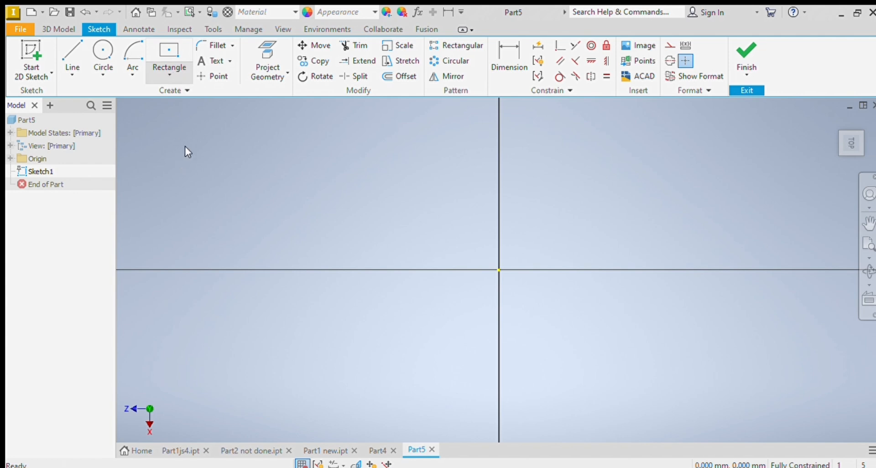
click(498, 270)
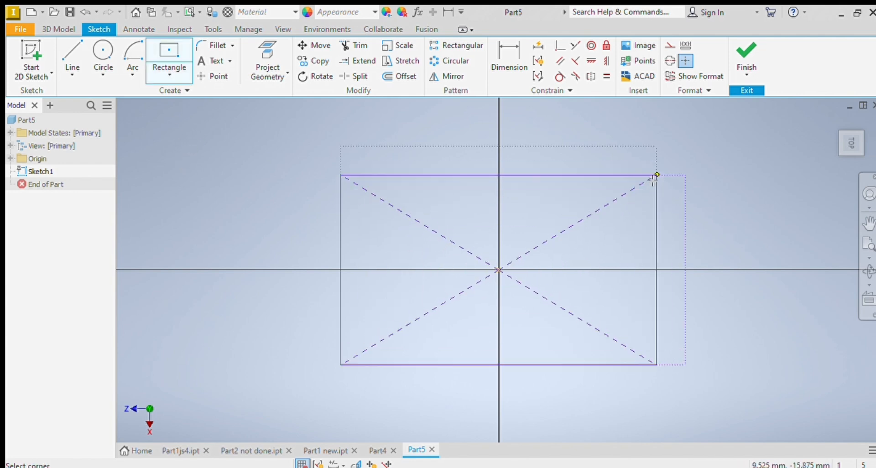
click(656, 191)
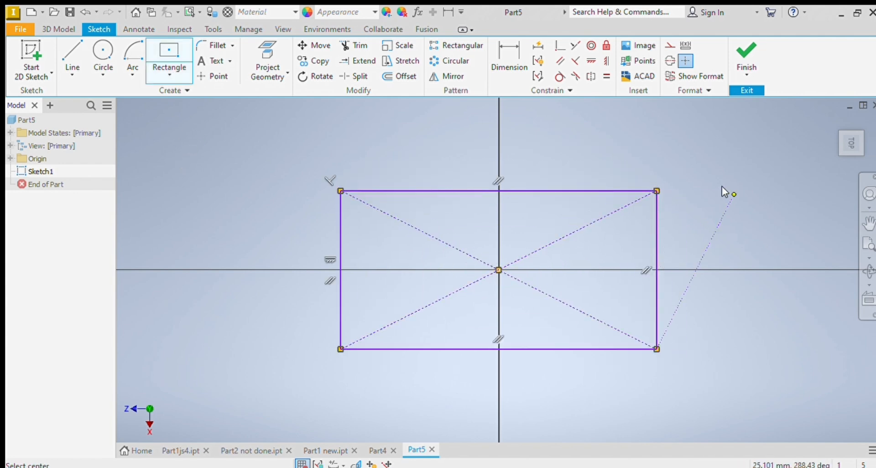
key(Escape)
Step: Dimension the rectangle's vertical and horizontal sides at 60 mm each to make it a square
click(510, 62)
click(654, 215)
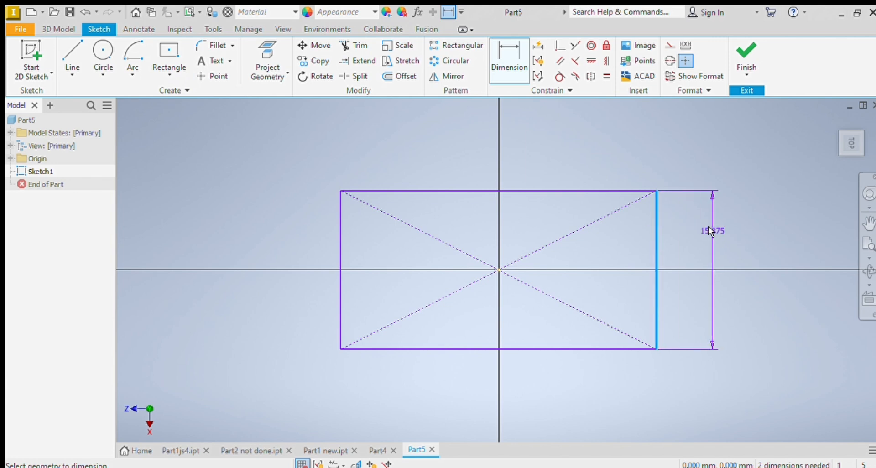
click(709, 226)
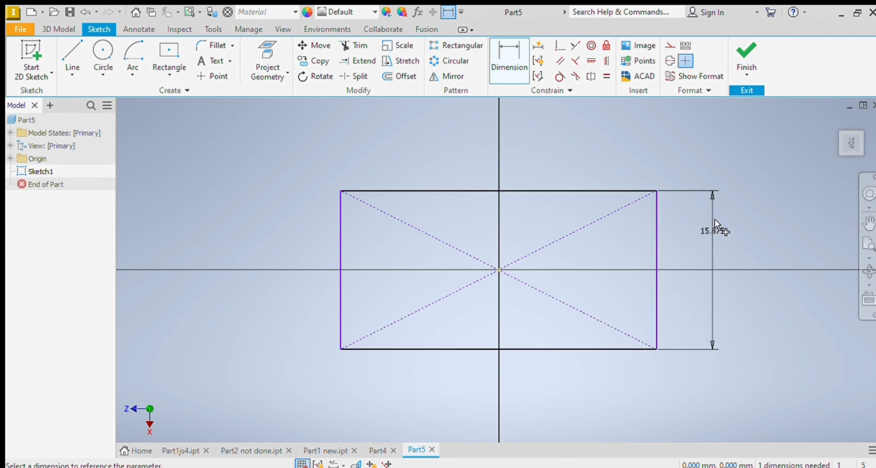
key(Return)
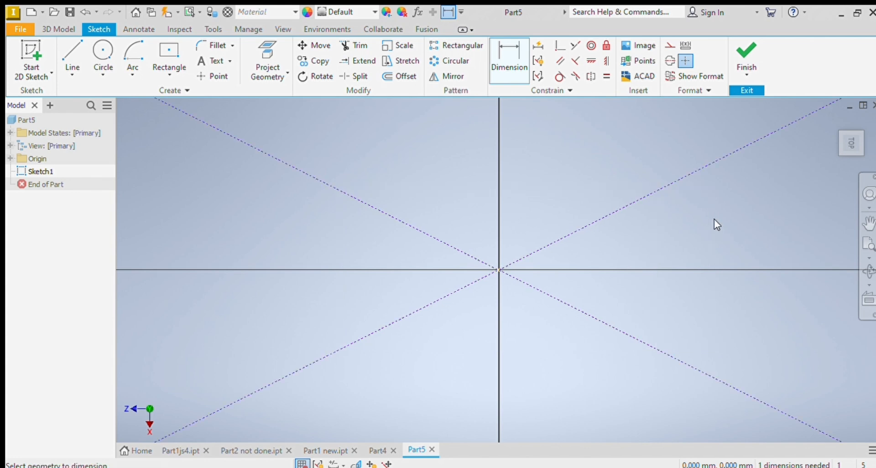
click(852, 144)
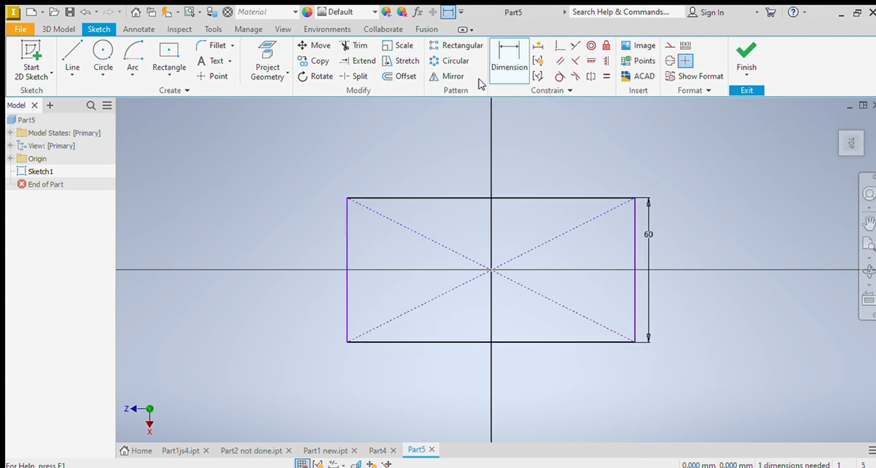
click(512, 197)
click(514, 153)
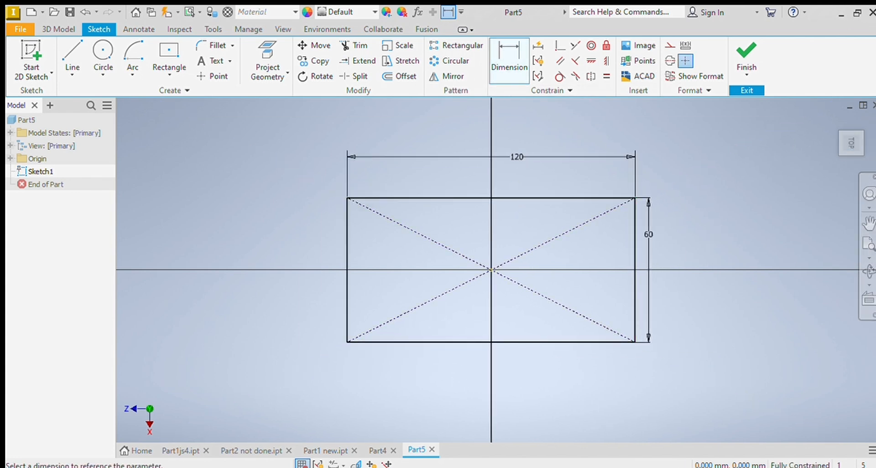
text(60)
key(Return)
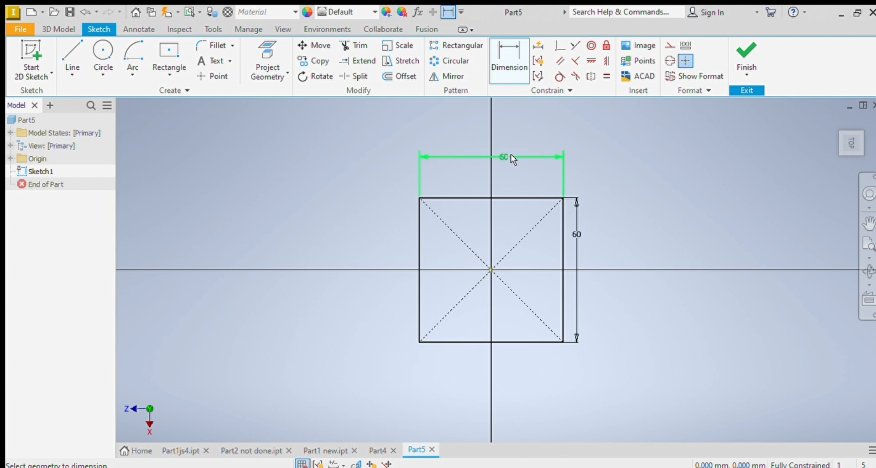
Step: Extrude the 60 mm square profile by 100 mm into a solid block
click(56, 29)
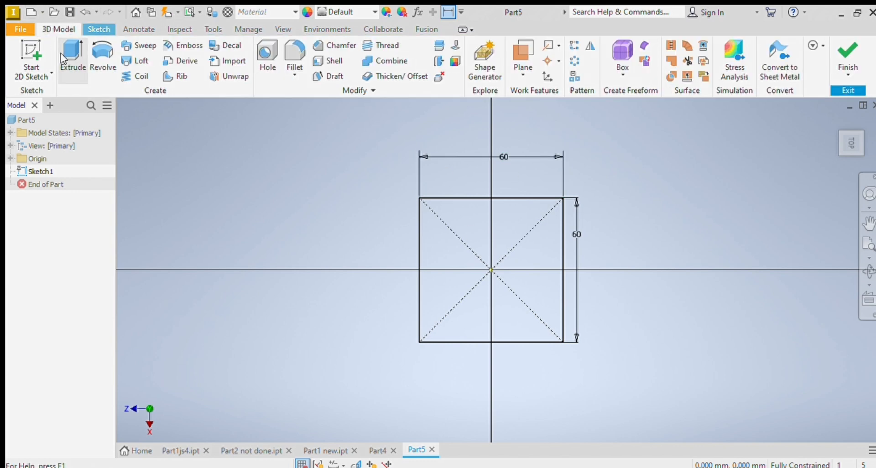
click(72, 57)
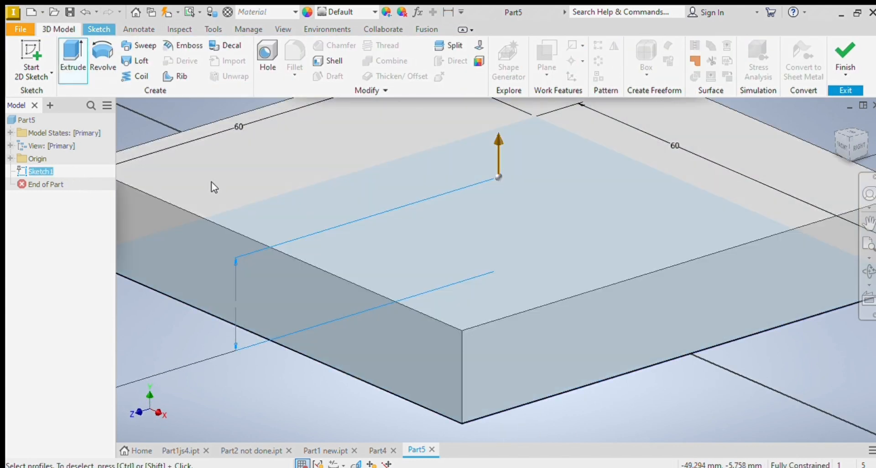
click(844, 155)
click(844, 157)
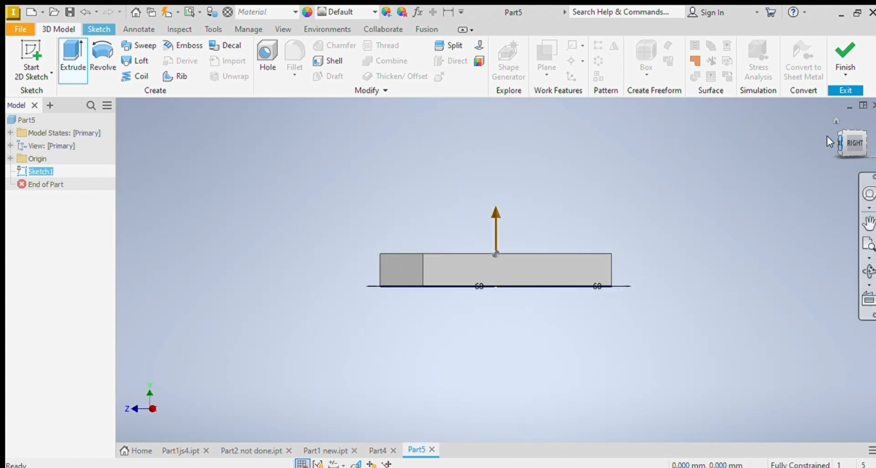
click(847, 123)
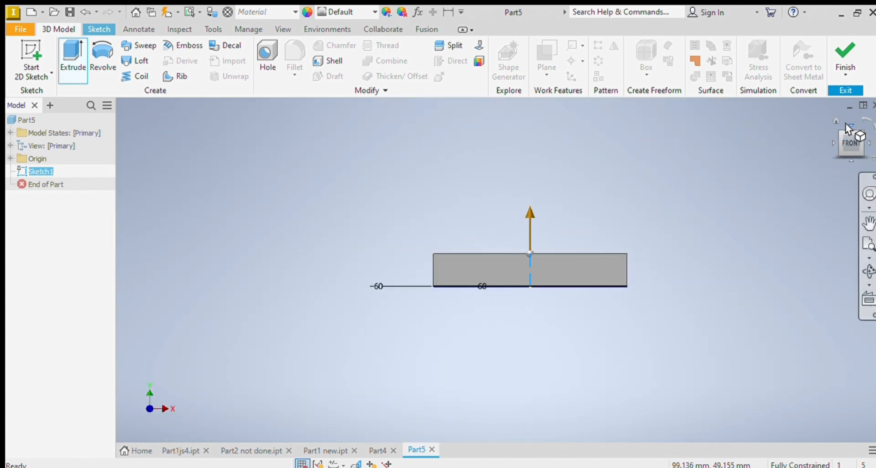
click(869, 143)
click(869, 144)
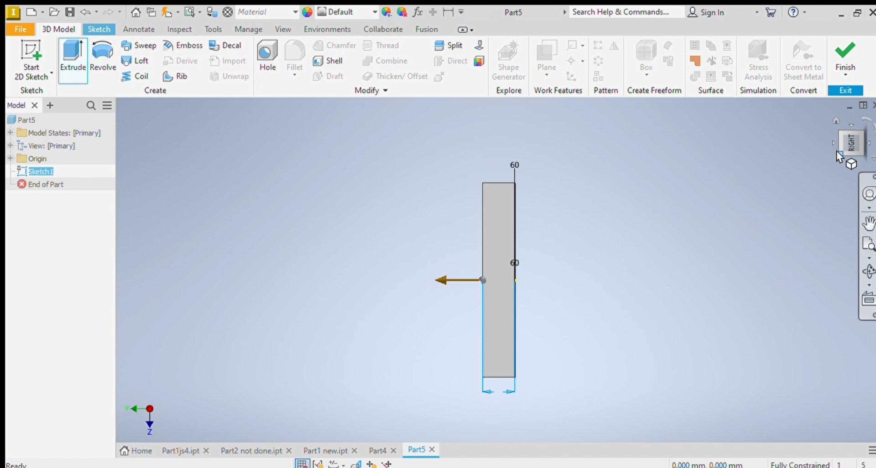
click(834, 144)
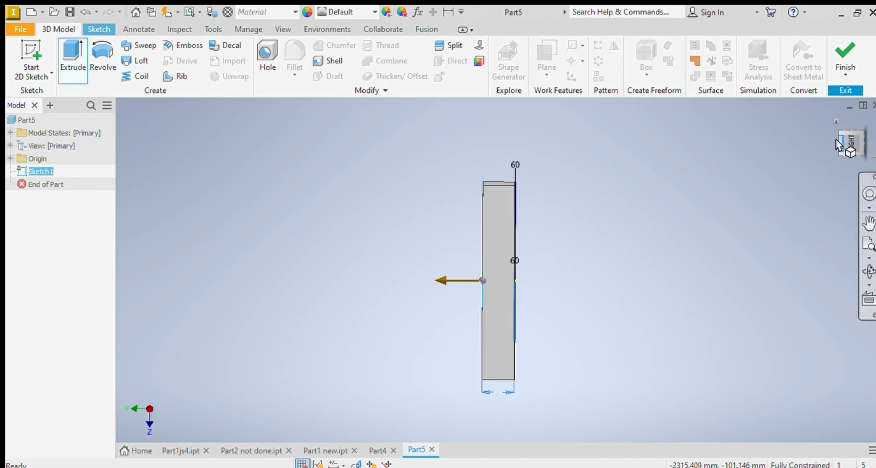
click(841, 146)
drag(850, 145, 818, 163)
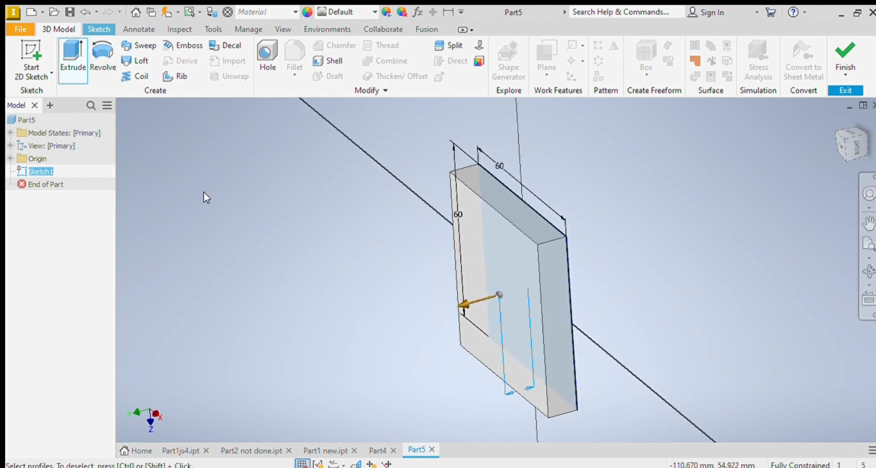
text(100)
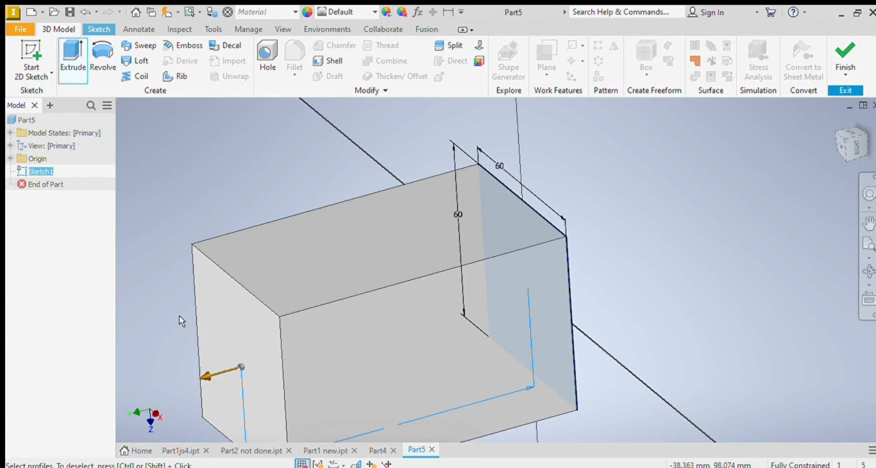
click(133, 272)
Step: Sketch two connected lines on the block's top face: about 9 mm along the back edge to the right corner, and about 20 mm along the right edge
click(840, 146)
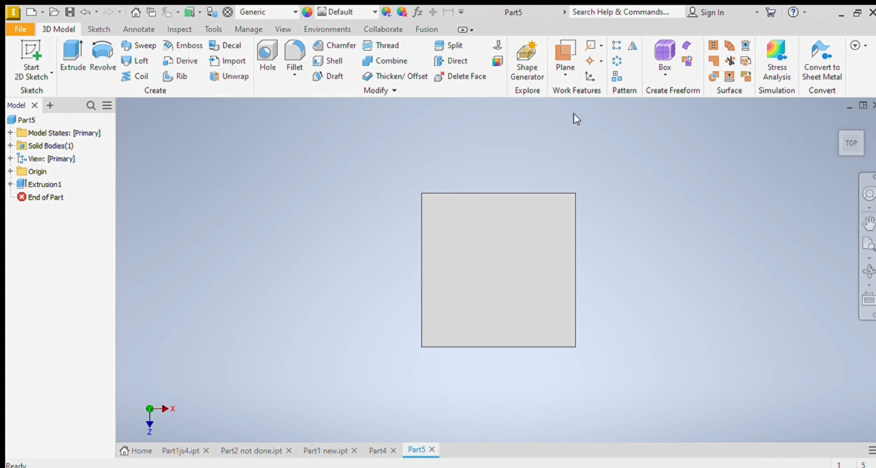
click(99, 29)
click(510, 248)
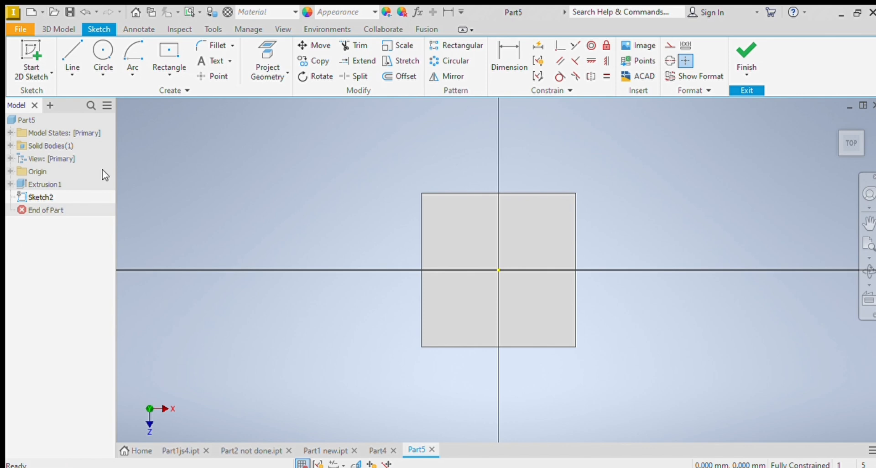
click(72, 54)
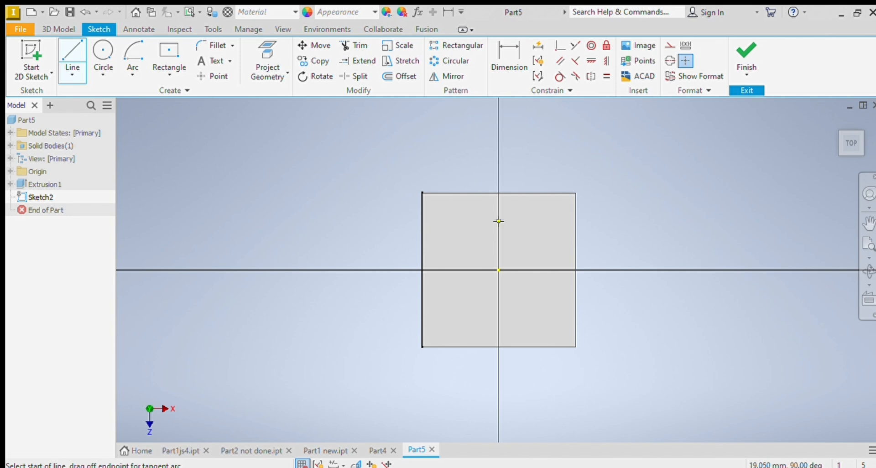
click(552, 193)
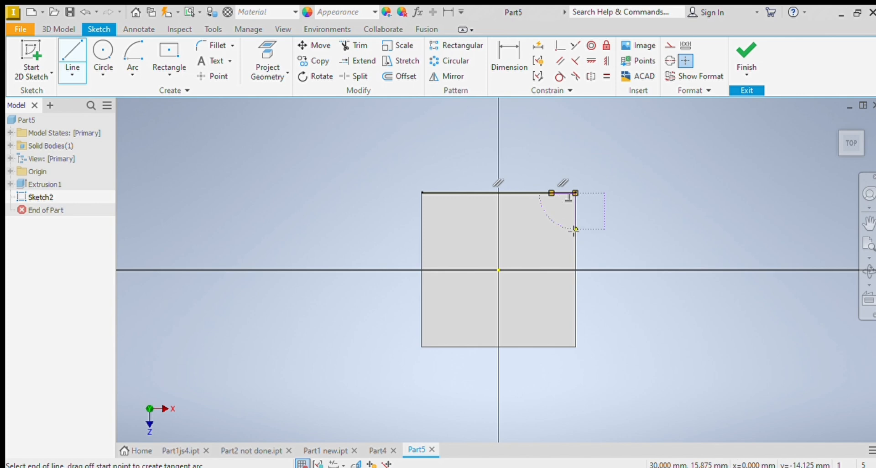
drag(574, 229, 576, 233)
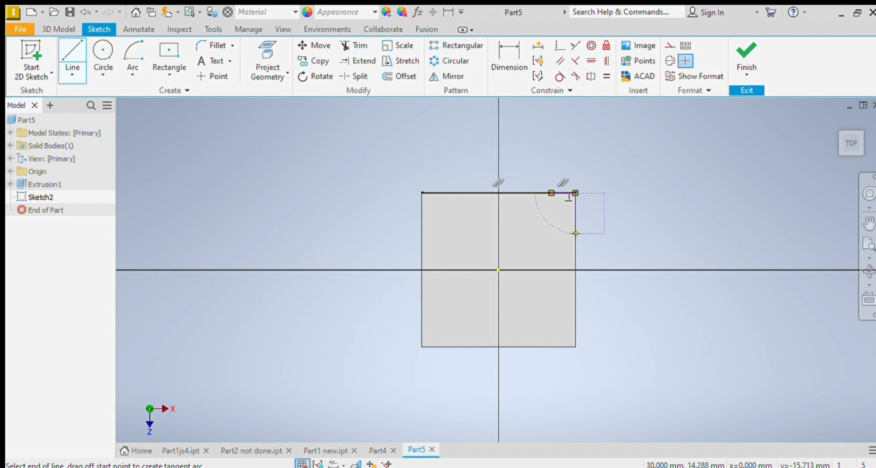
drag(575, 233, 576, 245)
click(575, 246)
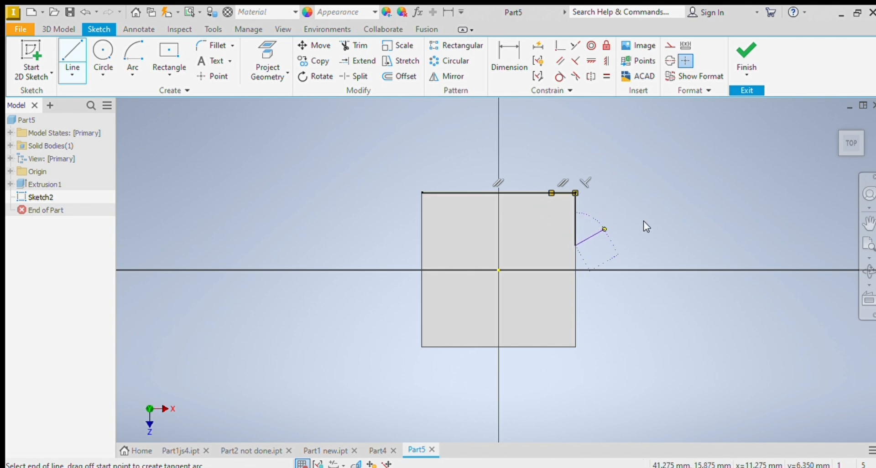
key(Escape)
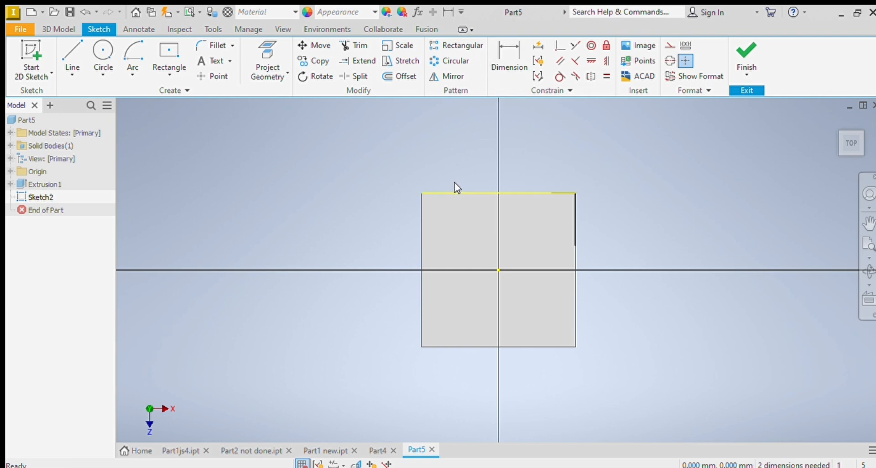
click(509, 59)
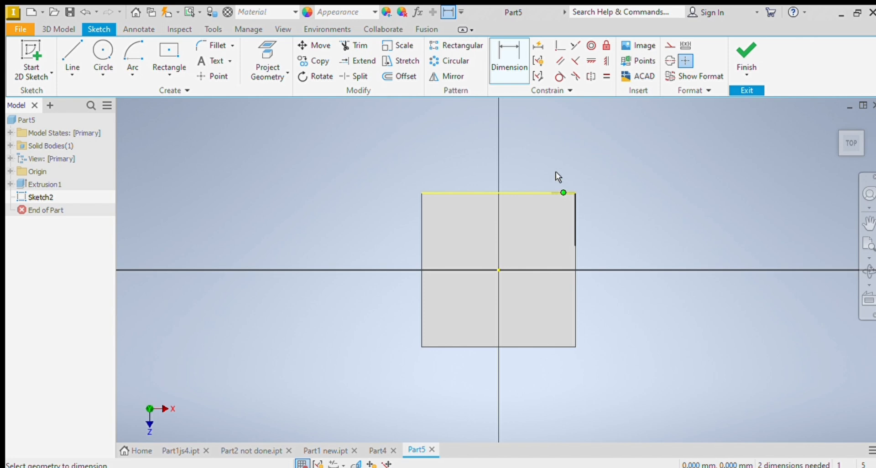
click(563, 192)
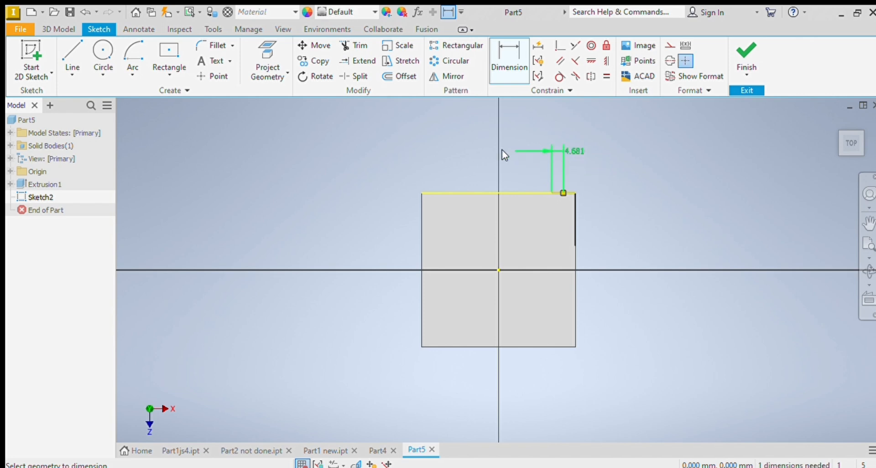
key(Escape)
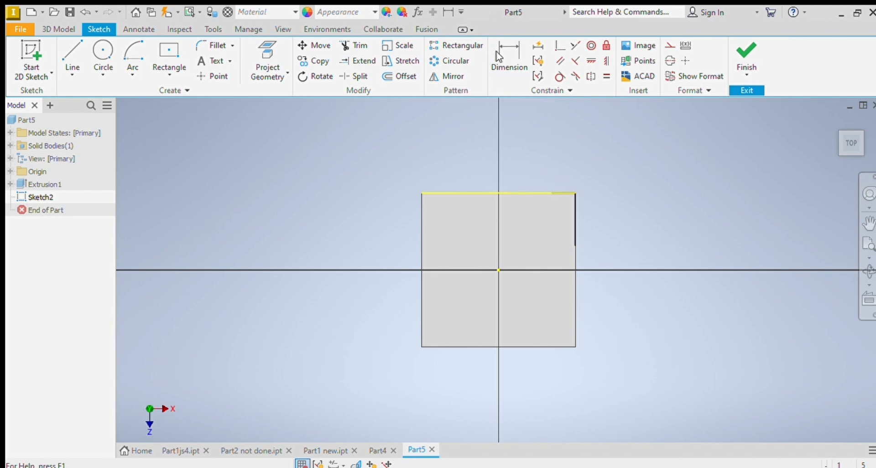
Step: Dimension the line on the block's back edge at 10 mm and the line on its right edge at 20 mm
click(496, 54)
click(560, 193)
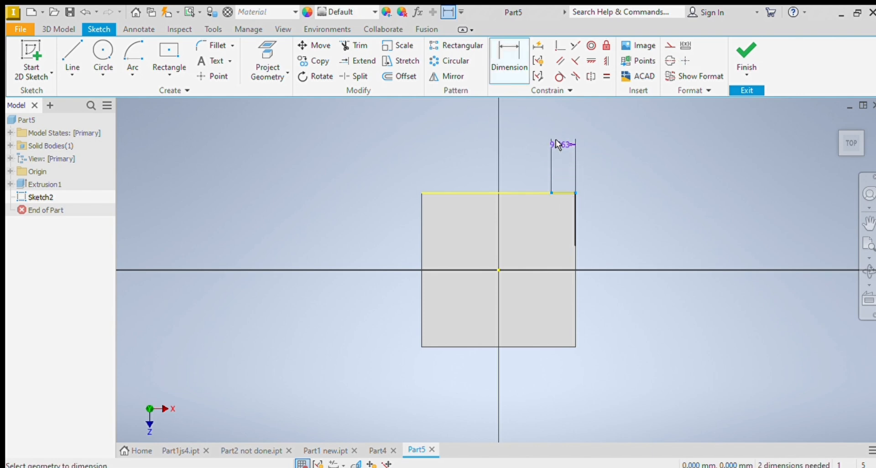
click(552, 140)
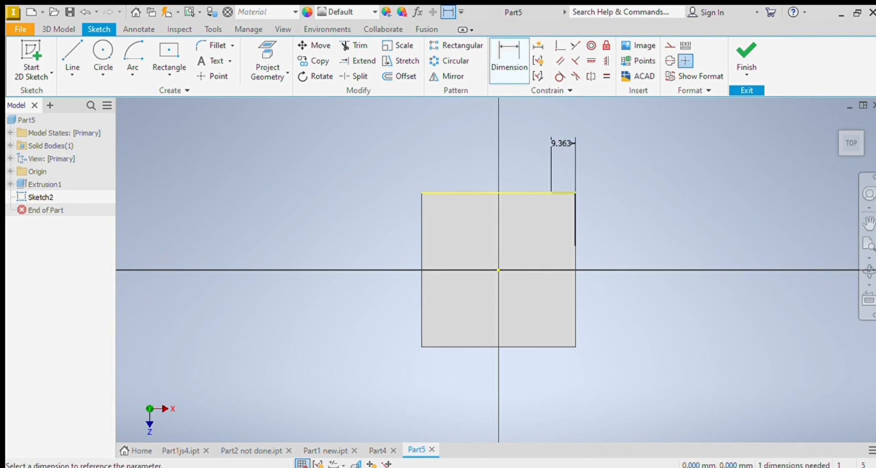
text(10)
key(Return)
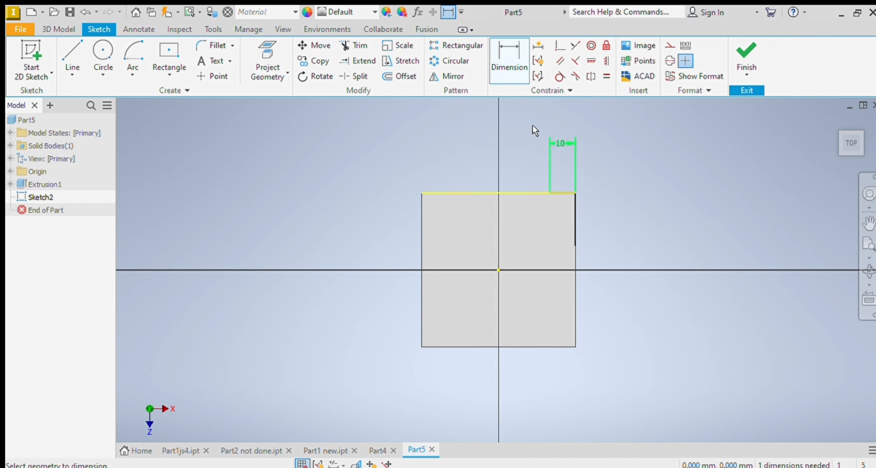
click(574, 229)
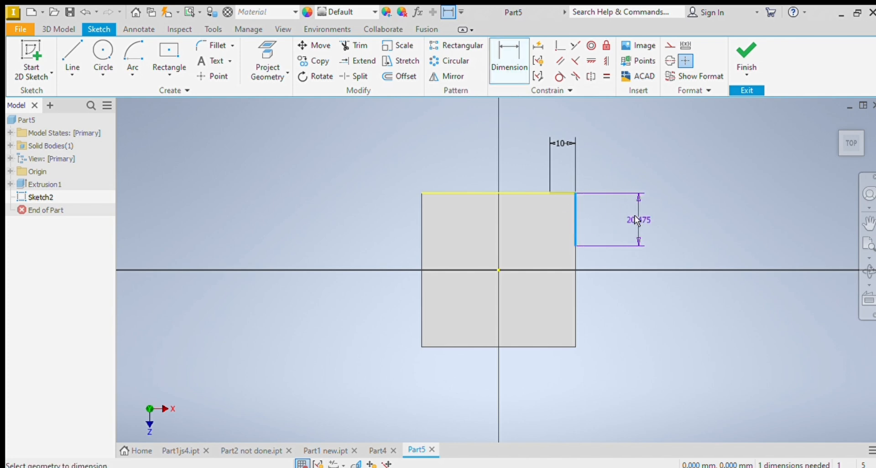
click(636, 220)
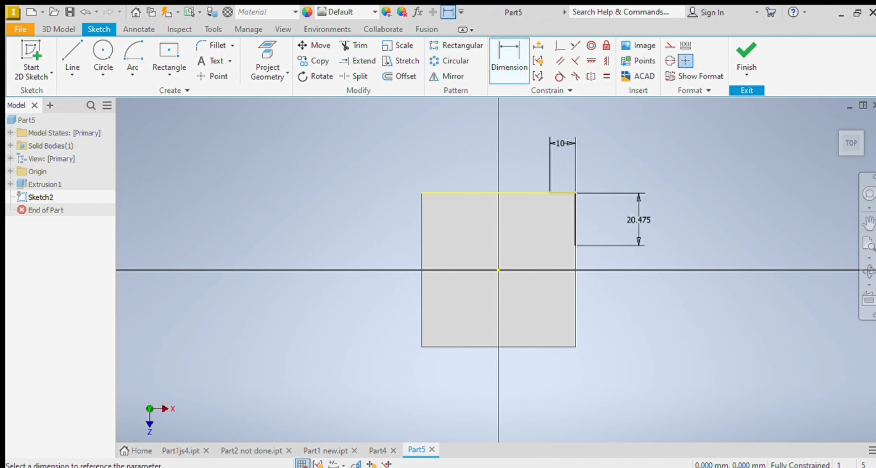
text(20)
key(Return)
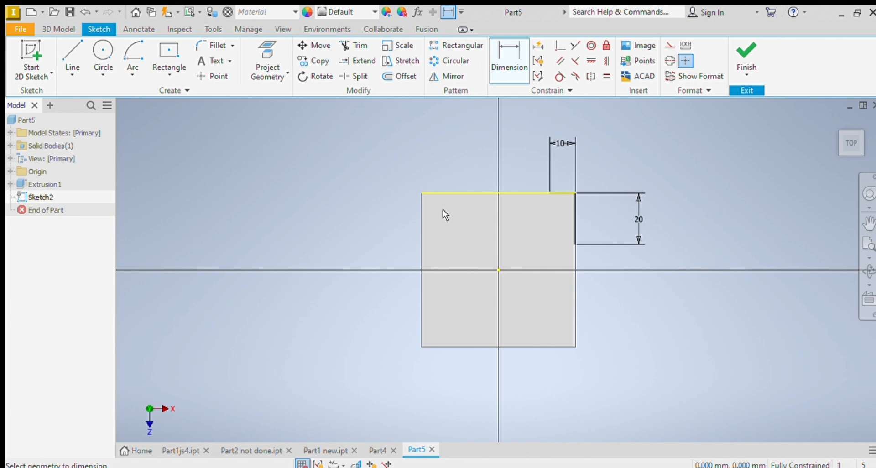
Step: From the right-edge line's free end, sketch a line about 6 mm inward and a connected line about 12 mm long toward the front edge
click(72, 58)
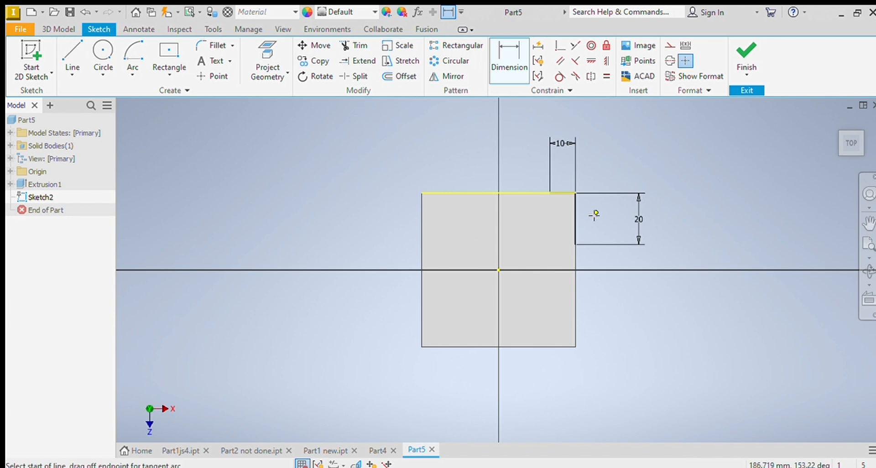
click(575, 245)
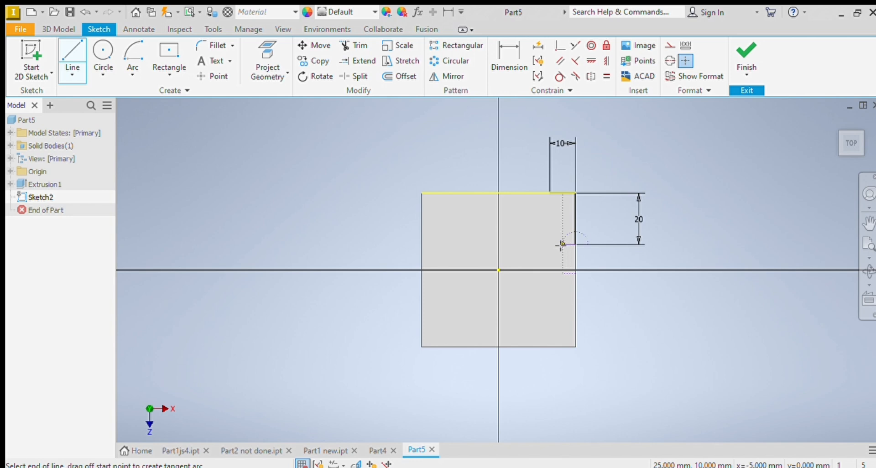
click(559, 245)
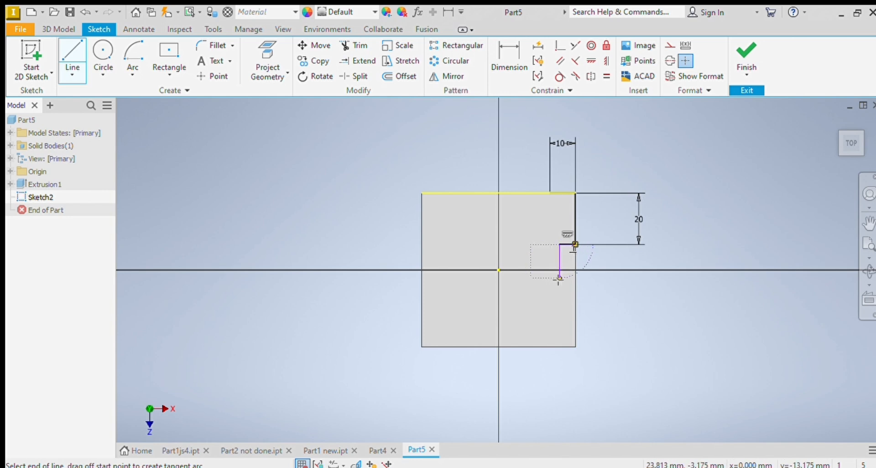
click(559, 274)
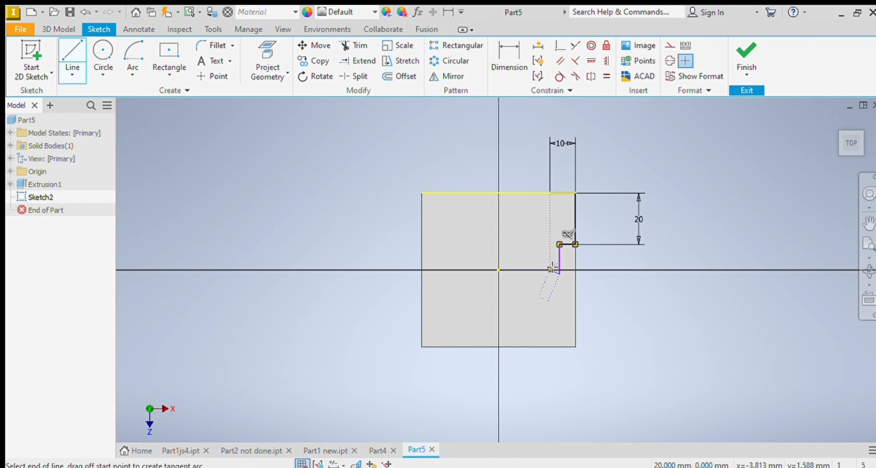
key(Escape)
Step: Dimension the short inward line at 6 mm and the line running parallel to the right edge at 12 mm
click(508, 57)
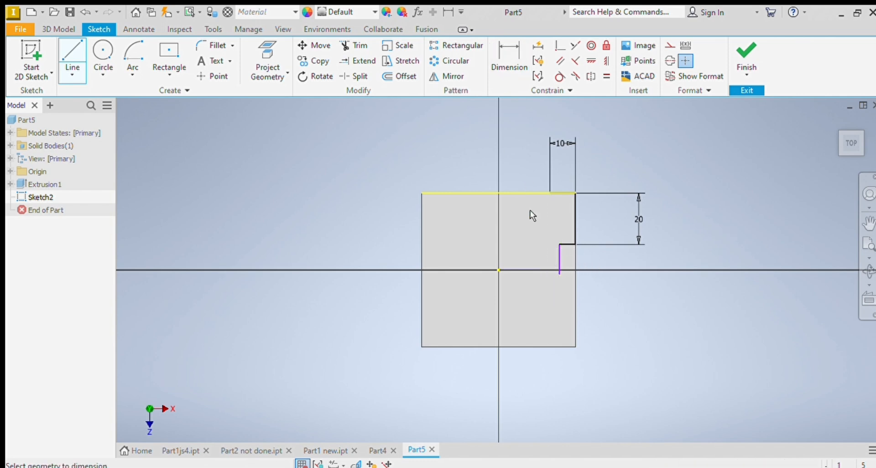
click(555, 240)
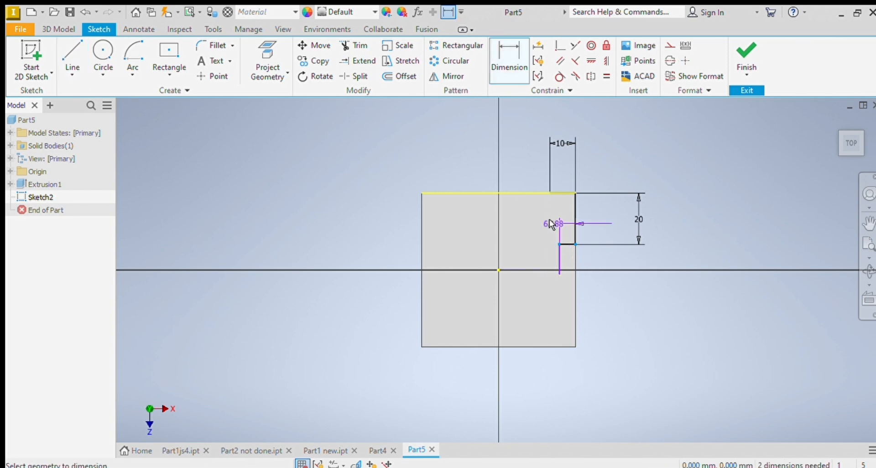
click(527, 218)
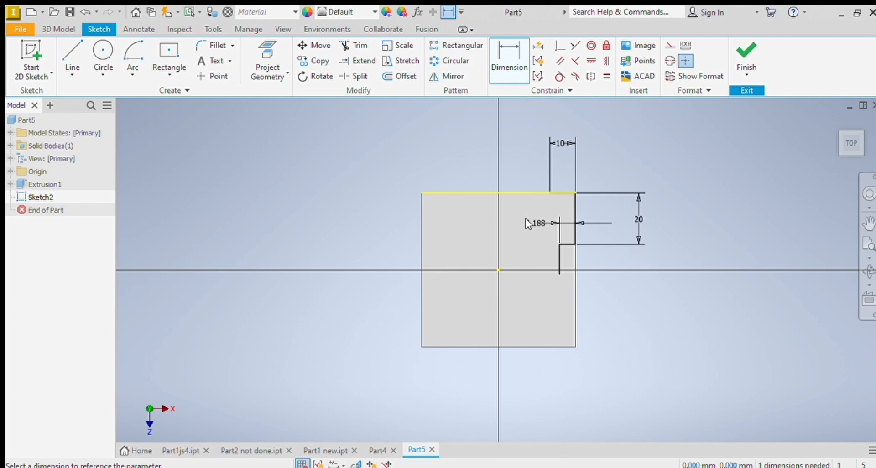
text(6)
key(Return)
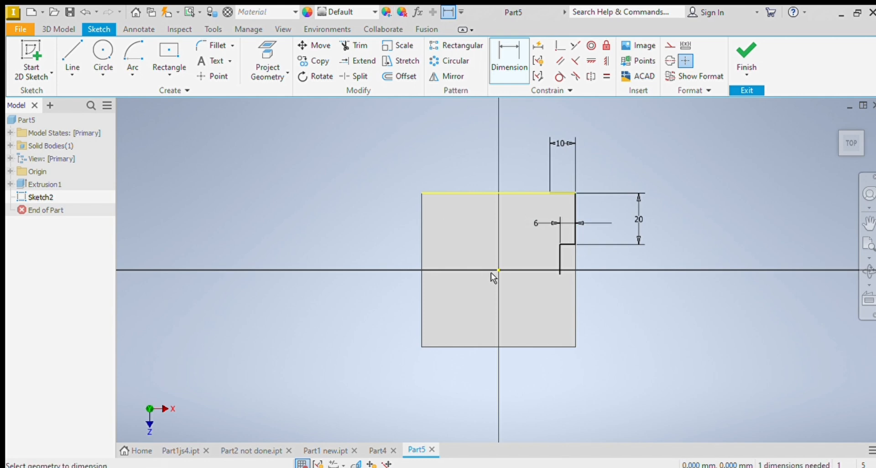
click(525, 254)
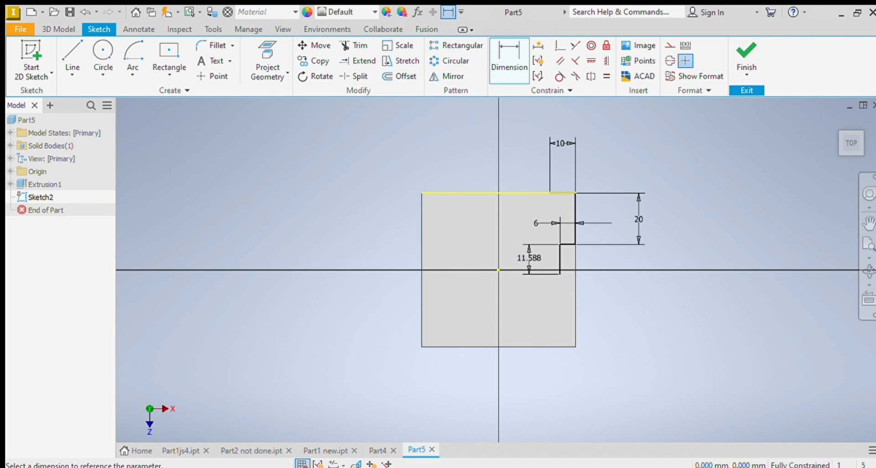
text(12)
key(Return)
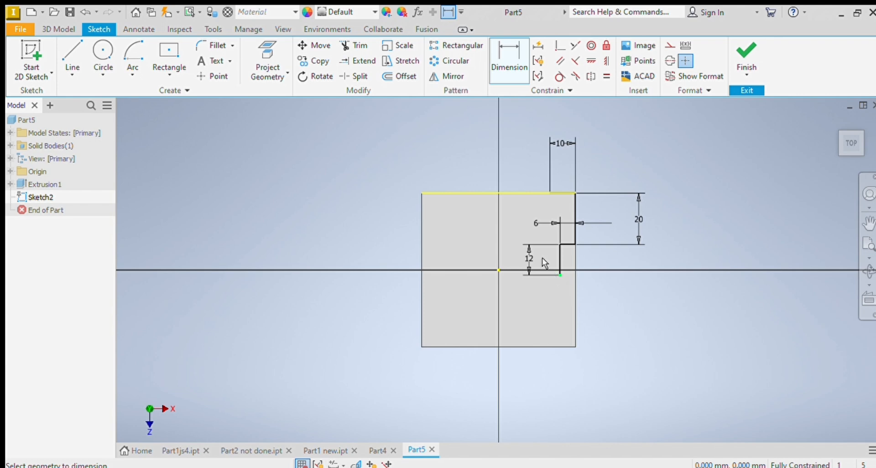
Step: Close the notch outline with a line from the end of the 12 mm line straight out to the right edge
click(72, 59)
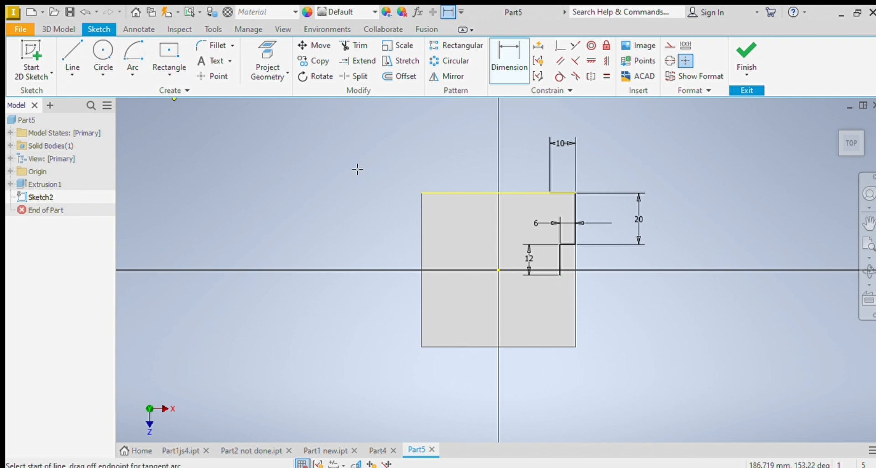
click(560, 275)
click(575, 275)
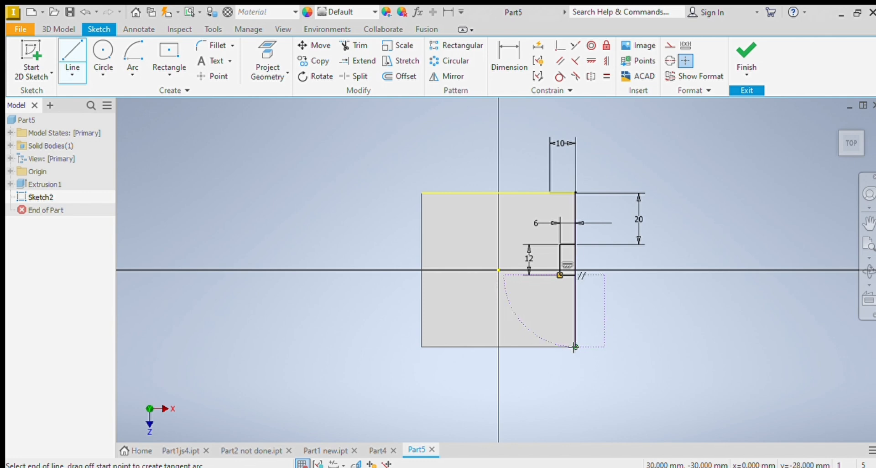
key(Escape)
key(Escape)
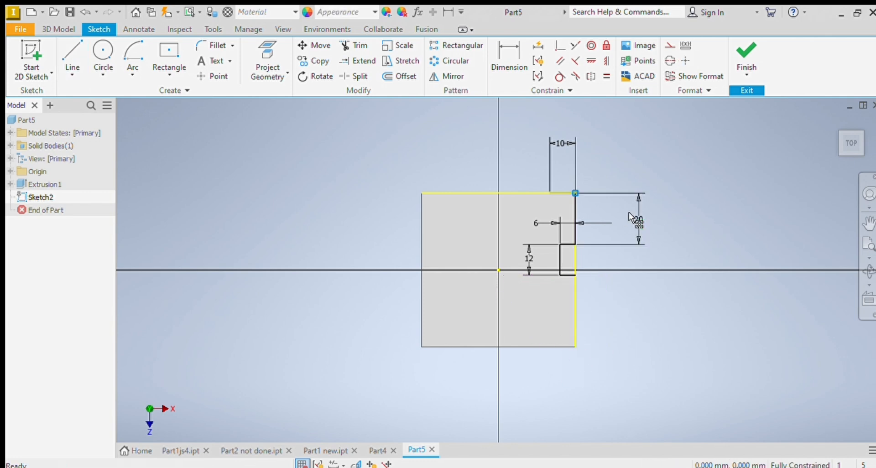
Step: Set the length of the right-edge line between the back corner and the notch to 24 mm
double_click(638, 222)
text(24)
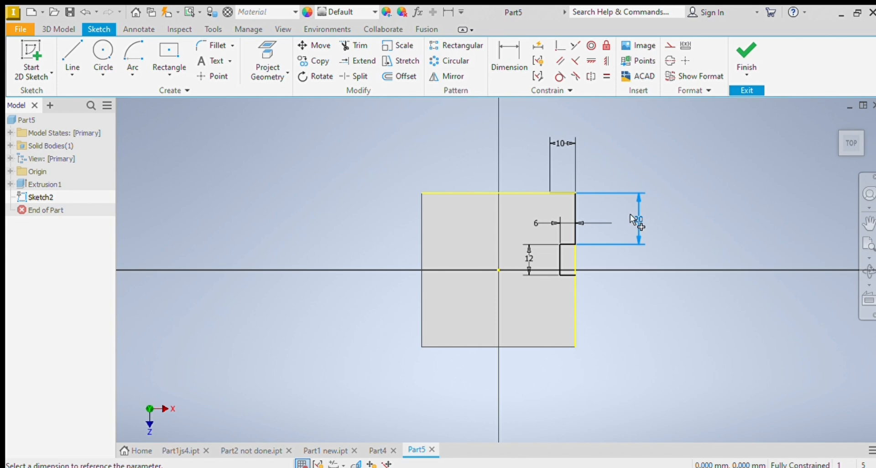
key(Return)
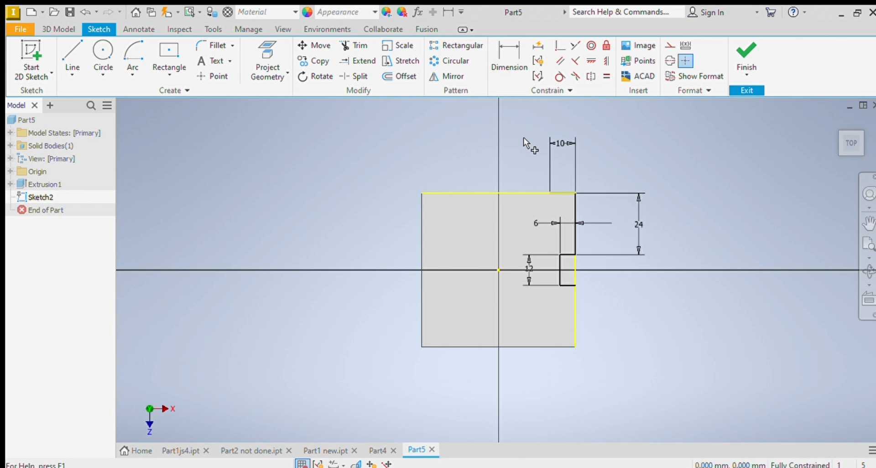
Step: Try to sketch a line along the right edge from the notch's front corner to the block's front right corner
key(d)
key(l)
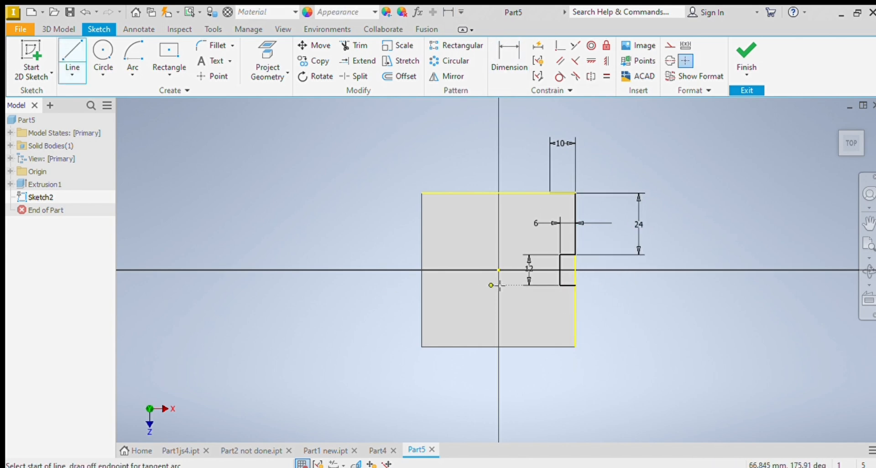
click(575, 286)
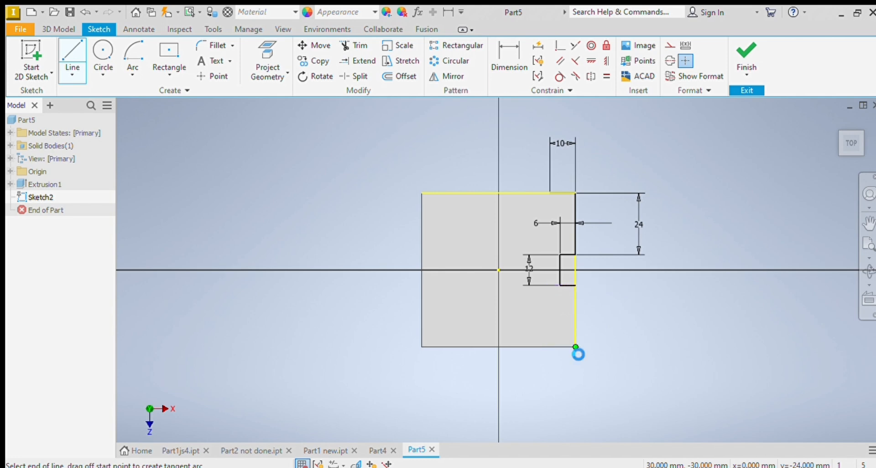
click(575, 347)
key(Escape)
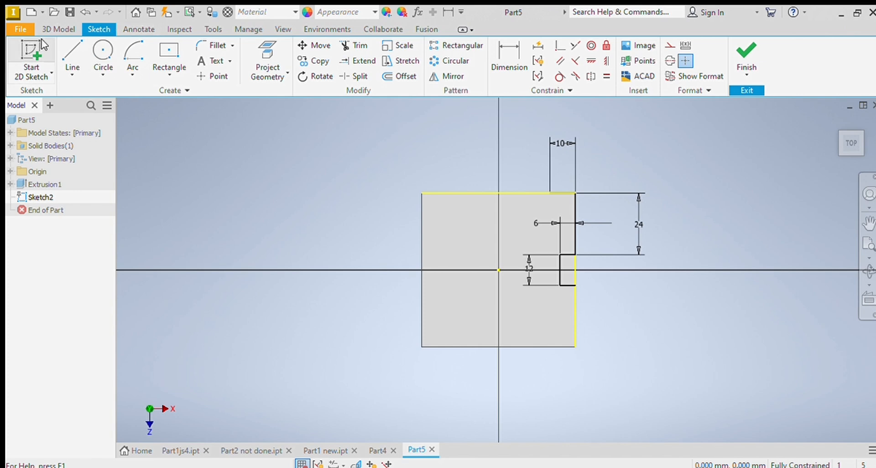
Step: Sketch a line along the back edge from the free end of the 10 mm line to the edge's midpoint
click(72, 57)
click(549, 193)
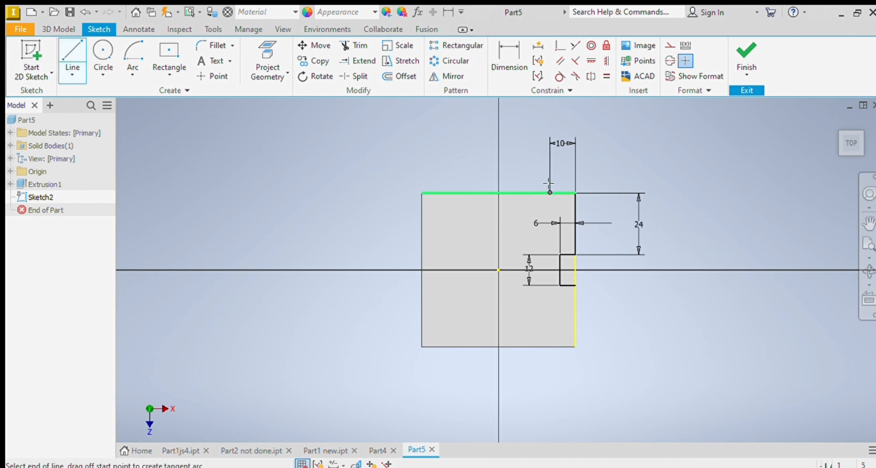
click(498, 192)
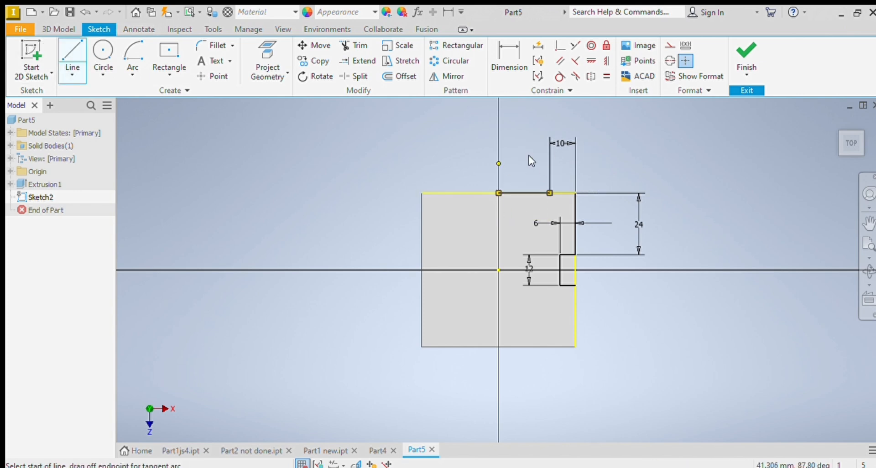
key(Escape)
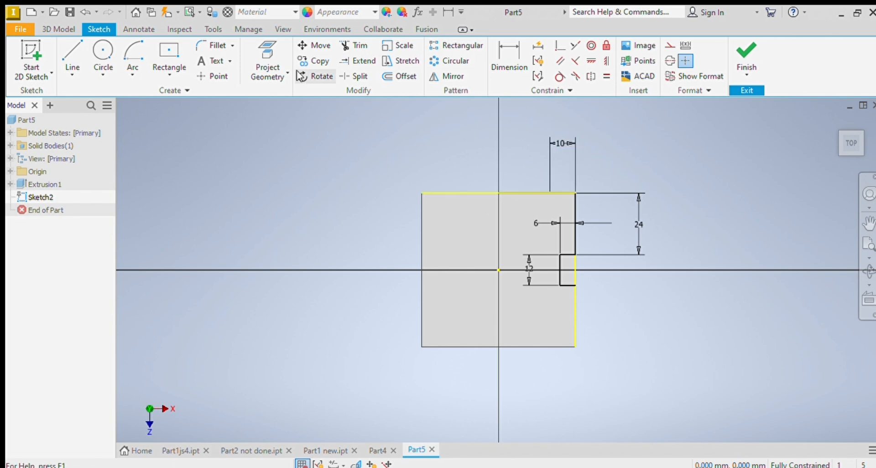
key(l)
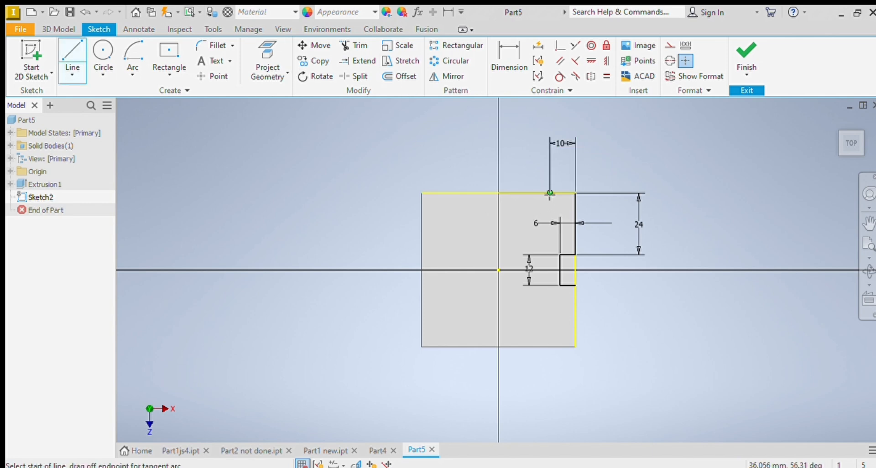
click(550, 193)
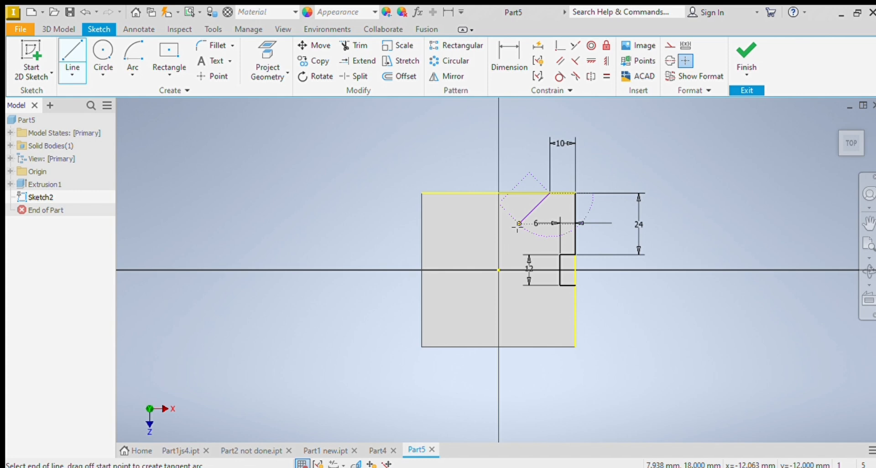
key(Escape)
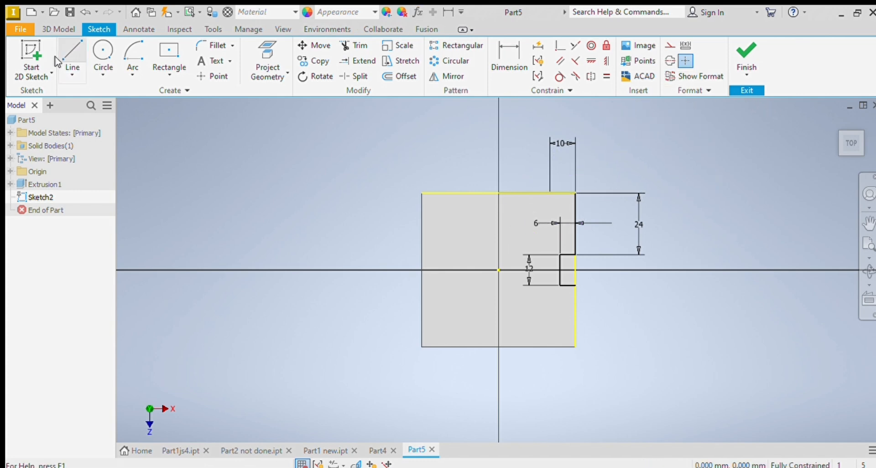
click(60, 60)
click(499, 194)
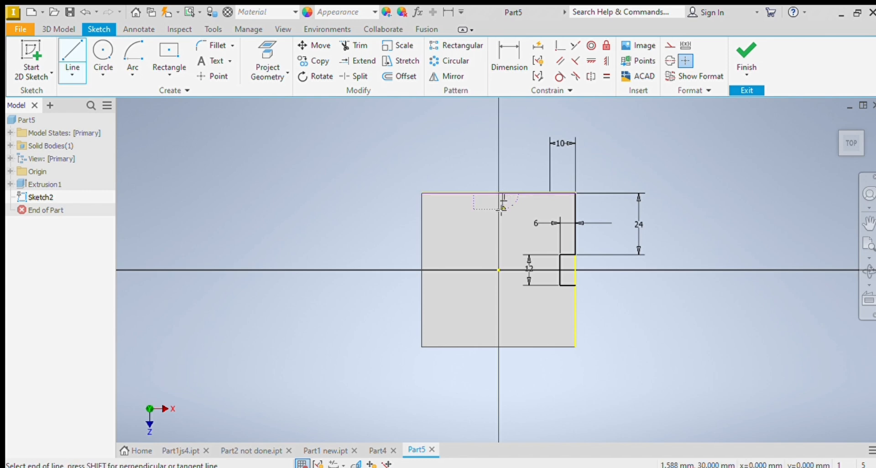
key(Escape)
Step: Sketch a line from the back edge's midpoint straight toward the origin and dimension its length at 20 mm
click(72, 51)
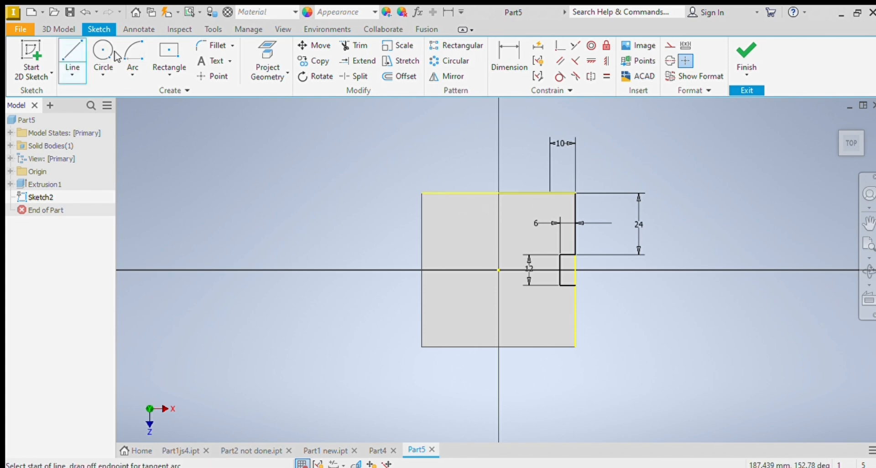
click(499, 193)
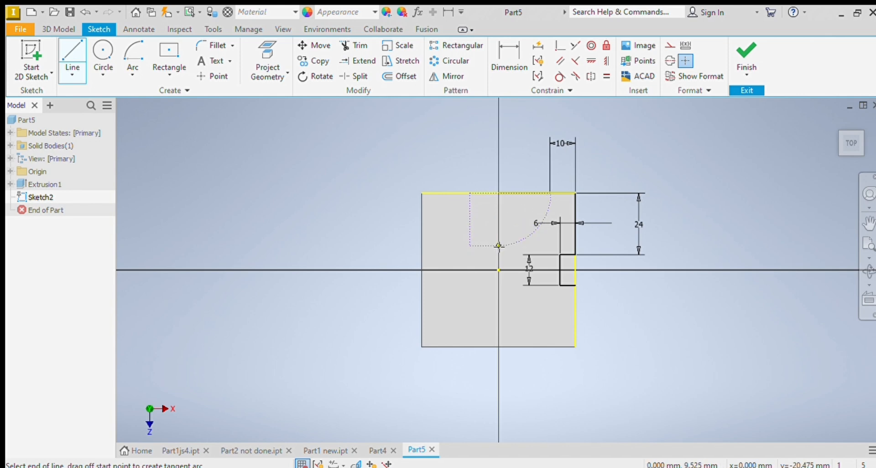
click(498, 245)
key(d)
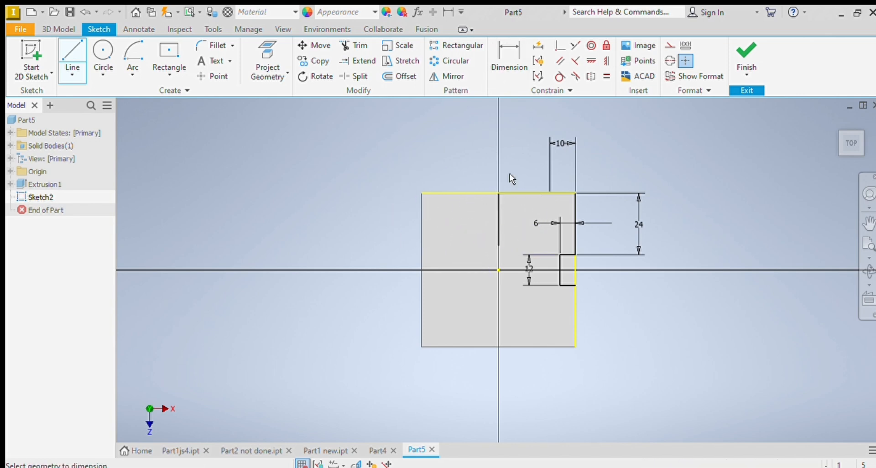
click(498, 197)
click(518, 211)
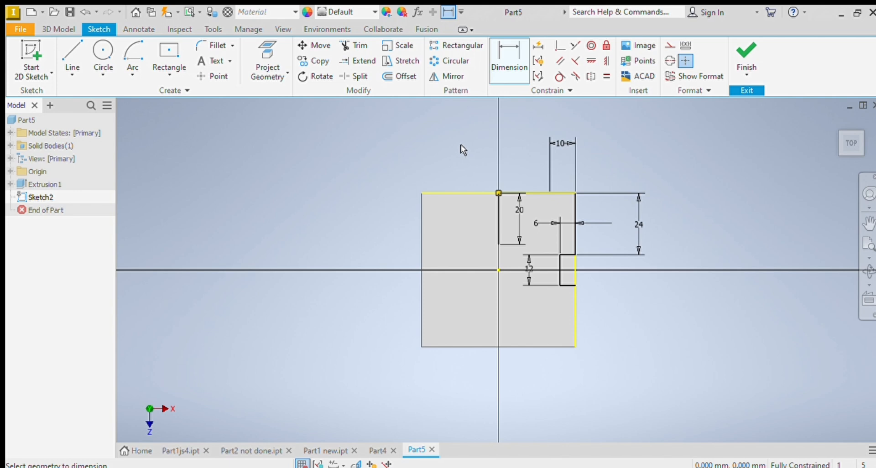
click(73, 57)
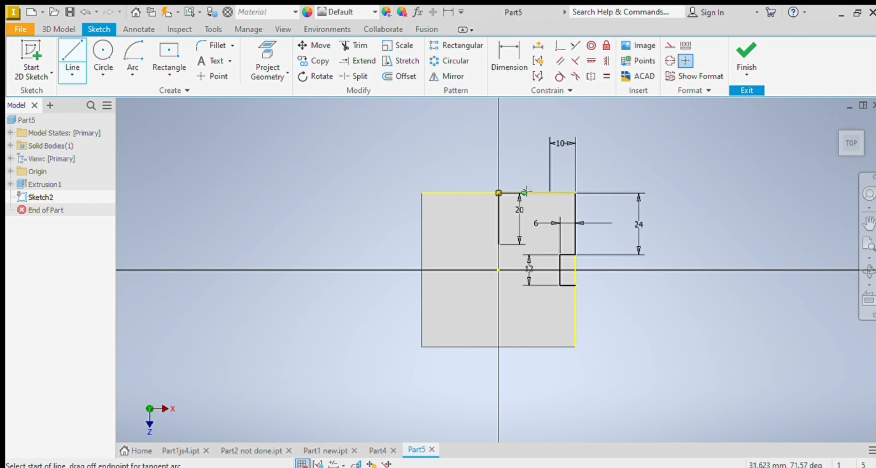
click(549, 193)
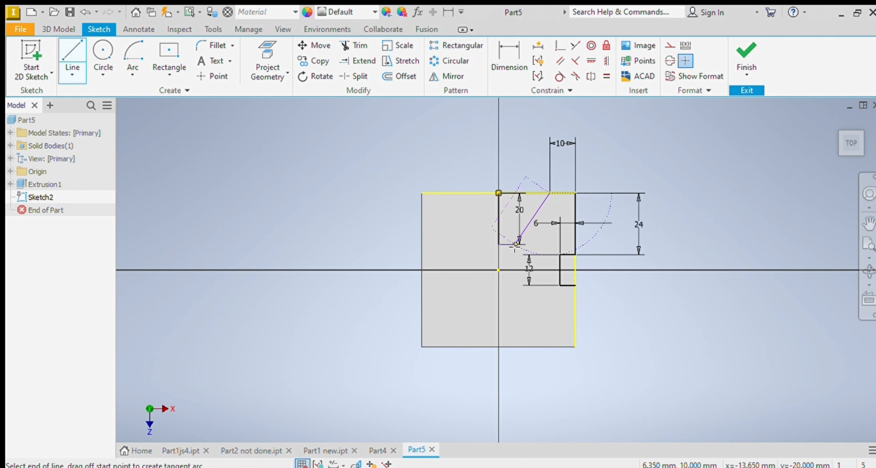
key(Escape)
key(Escape)
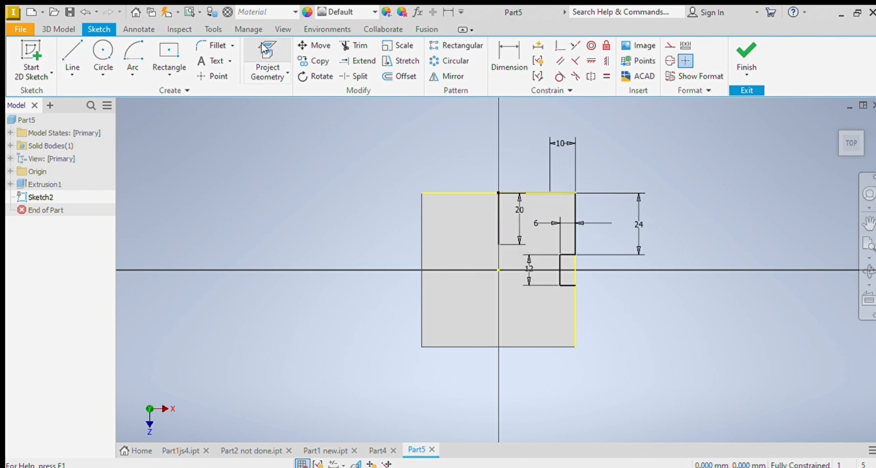
key(l)
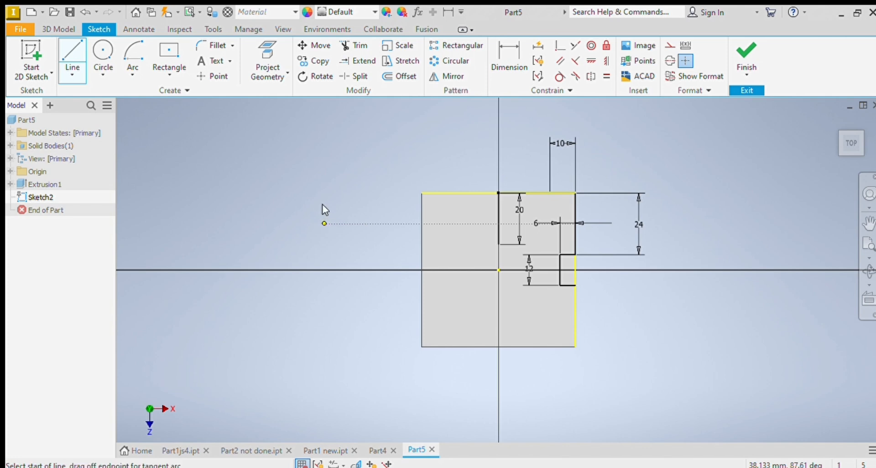
click(138, 77)
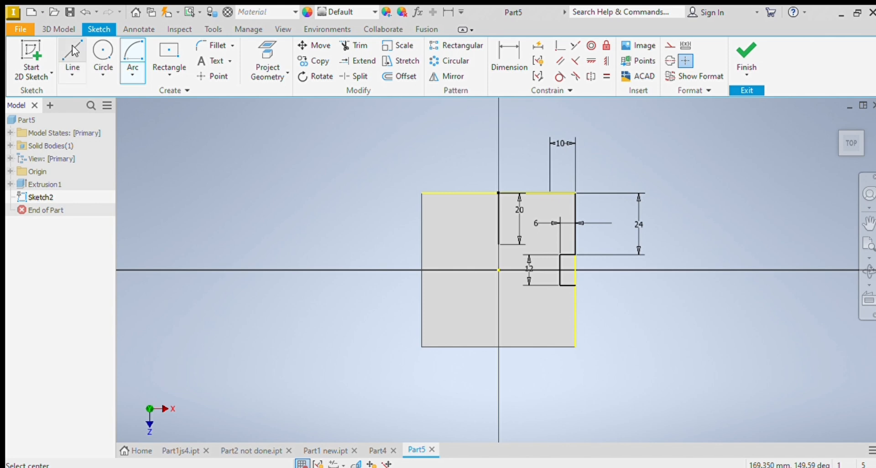
Step: Sketch a slanted line from the free end of the 10 mm back-edge line inward to the level of the 20 mm line's lower end
click(72, 62)
click(549, 192)
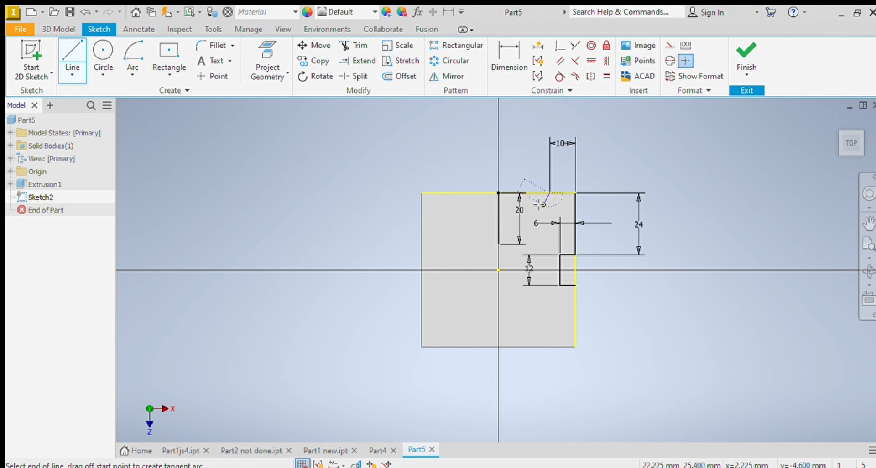
click(515, 244)
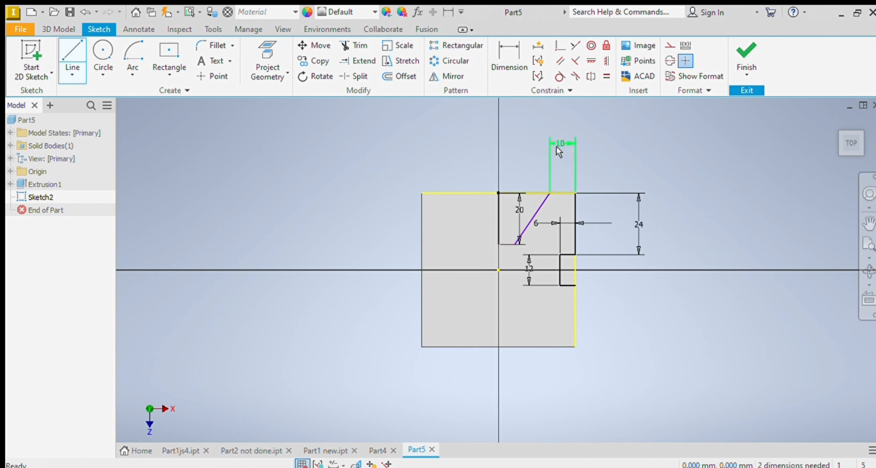
key(Escape)
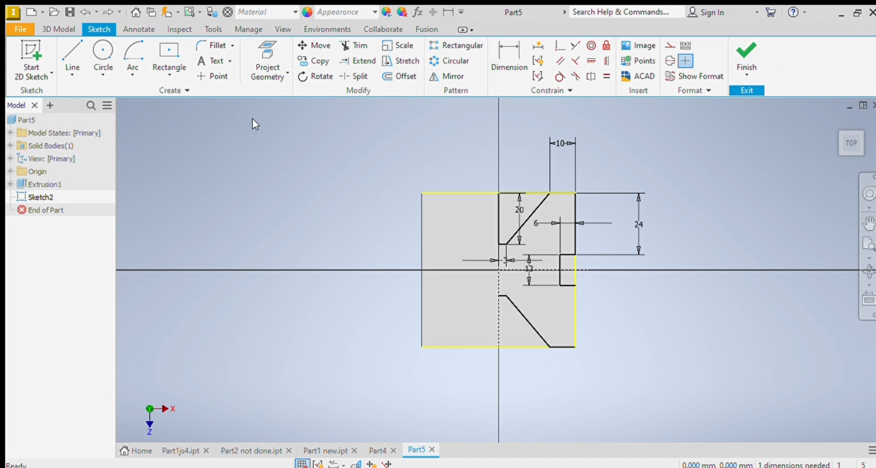
Step: Sketch a line along the right edge from the notch's front corner to the block's front right corner
click(72, 57)
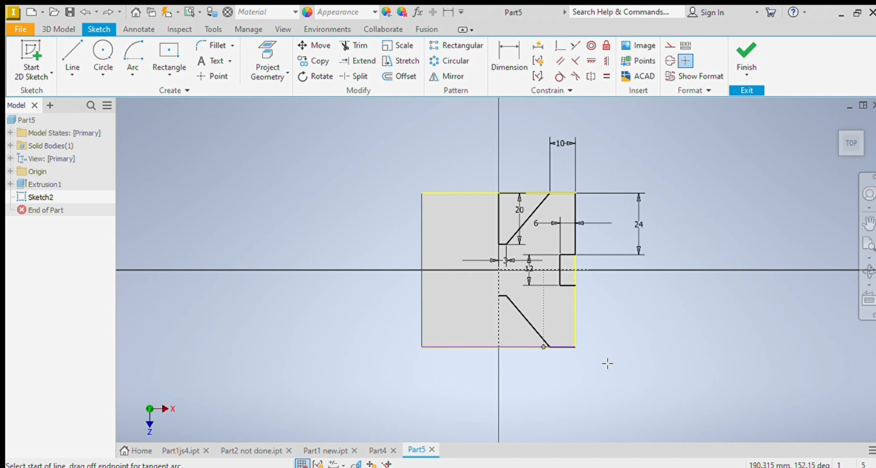
click(576, 285)
click(576, 347)
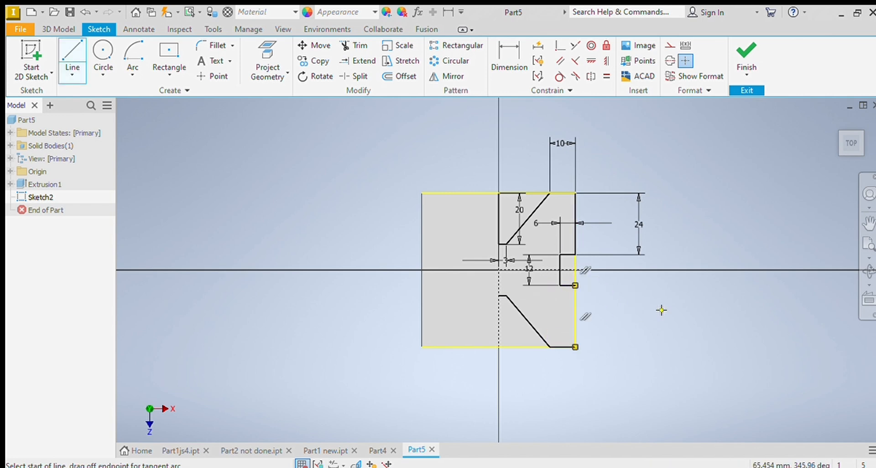
click(73, 57)
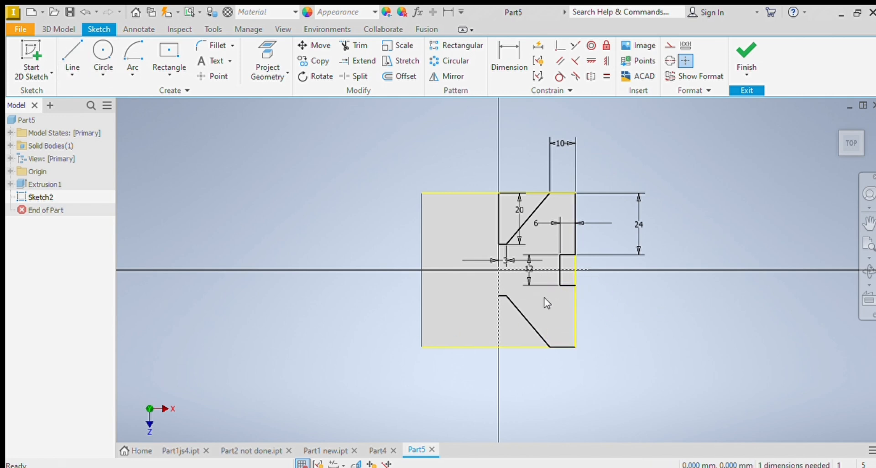
click(72, 57)
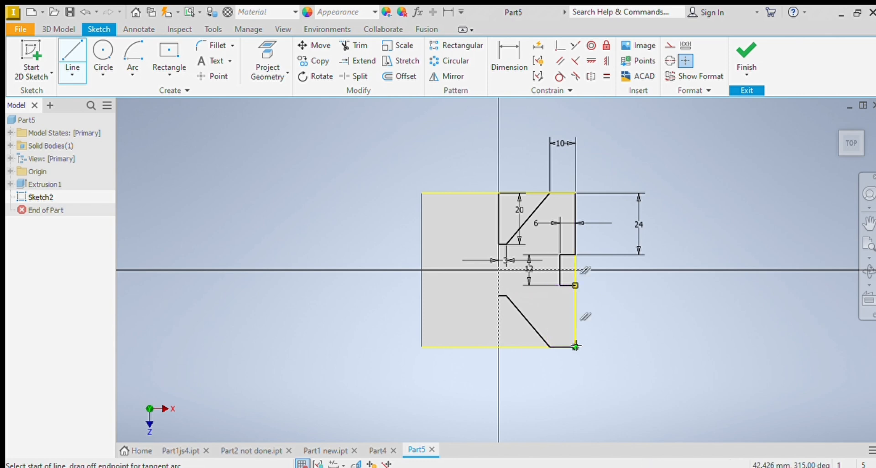
key(Escape)
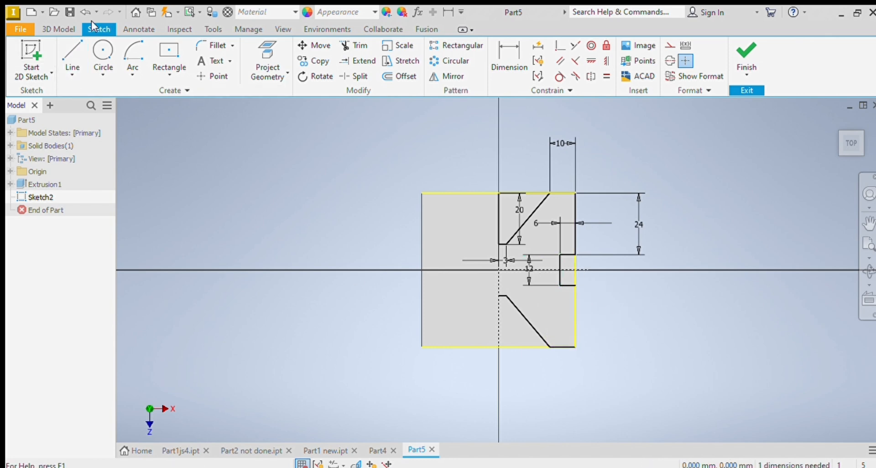
click(433, 77)
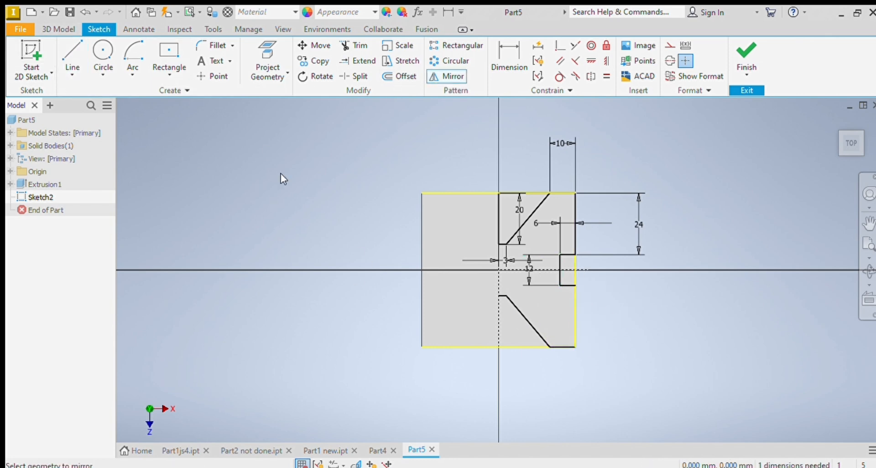
click(569, 318)
click(561, 347)
click(526, 320)
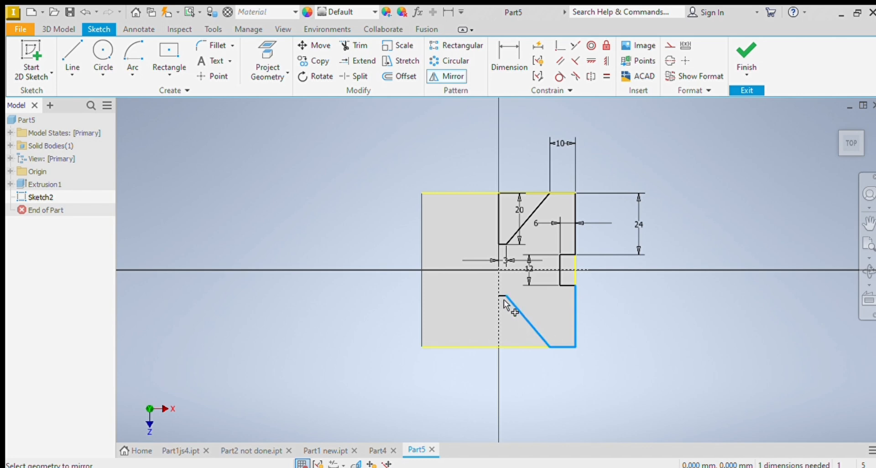
click(500, 297)
click(502, 295)
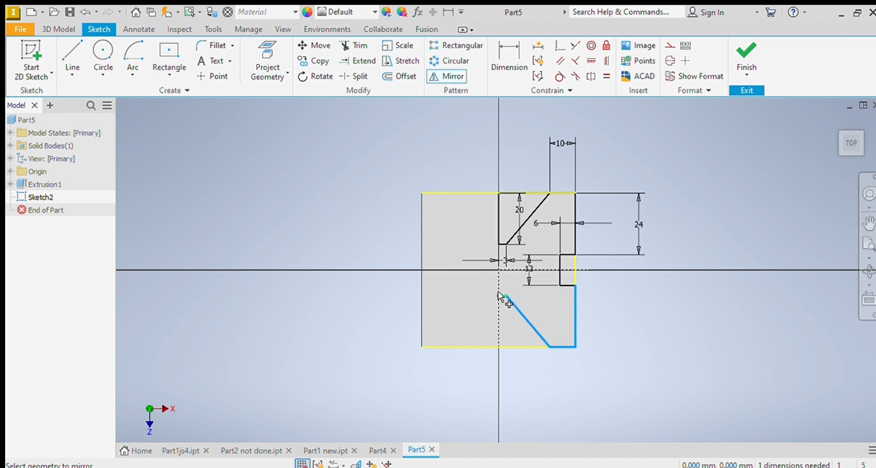
click(557, 274)
click(564, 255)
click(569, 238)
click(538, 197)
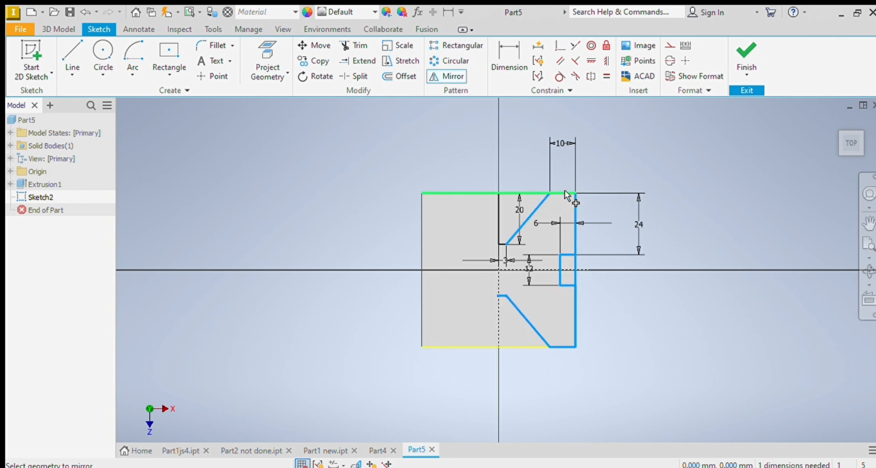
click(500, 245)
key(Escape)
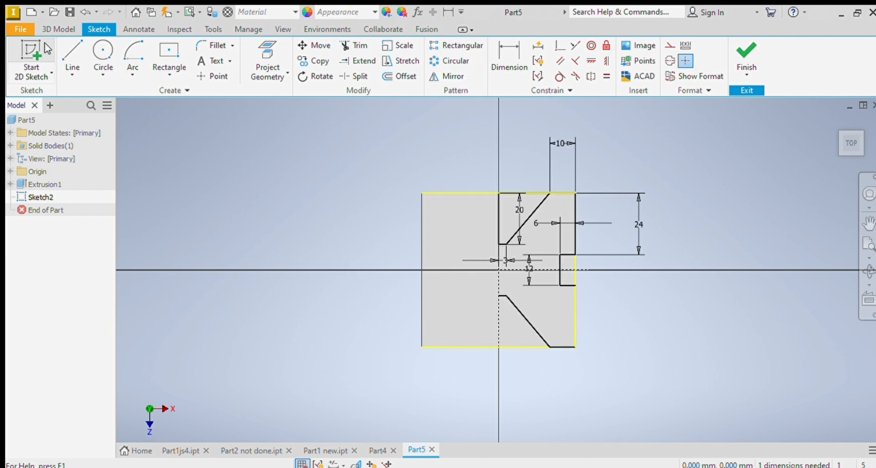
Step: Sketch a line along the back edge from the slanted line's outer end to the block's back right corner
key(l)
click(550, 192)
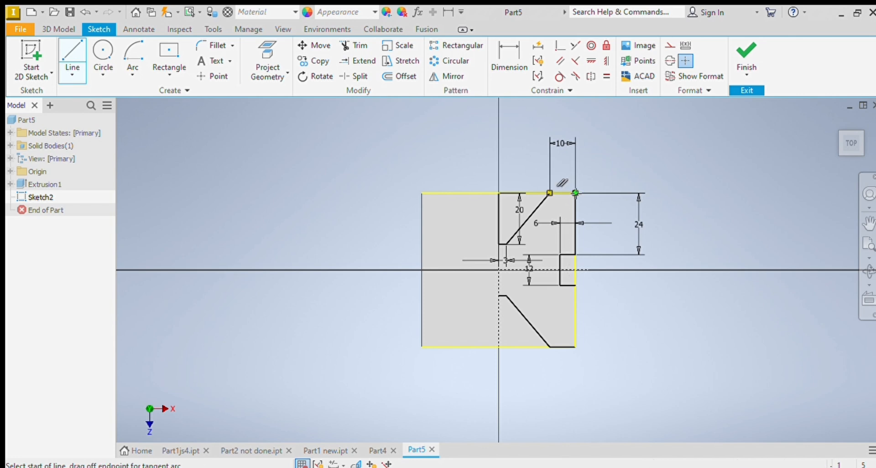
key(Escape)
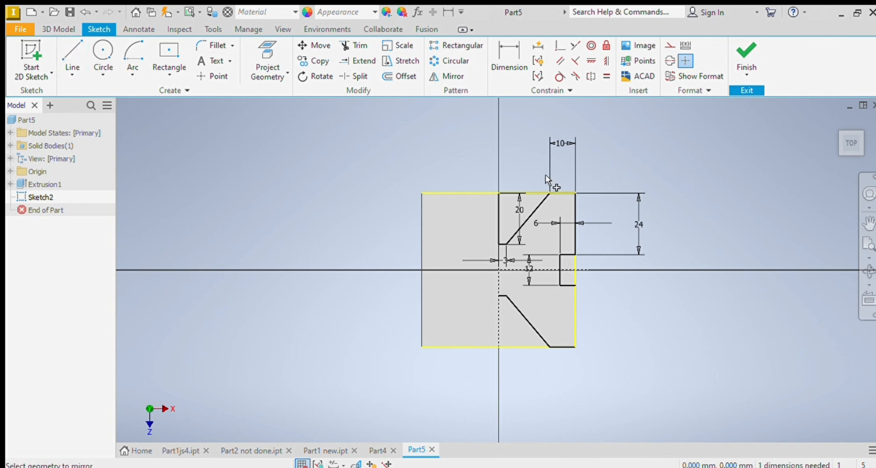
key(l)
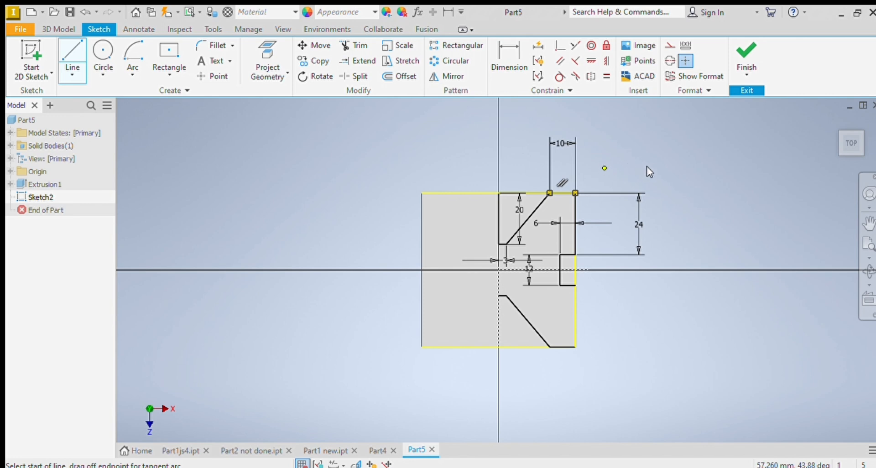
key(Escape)
click(429, 78)
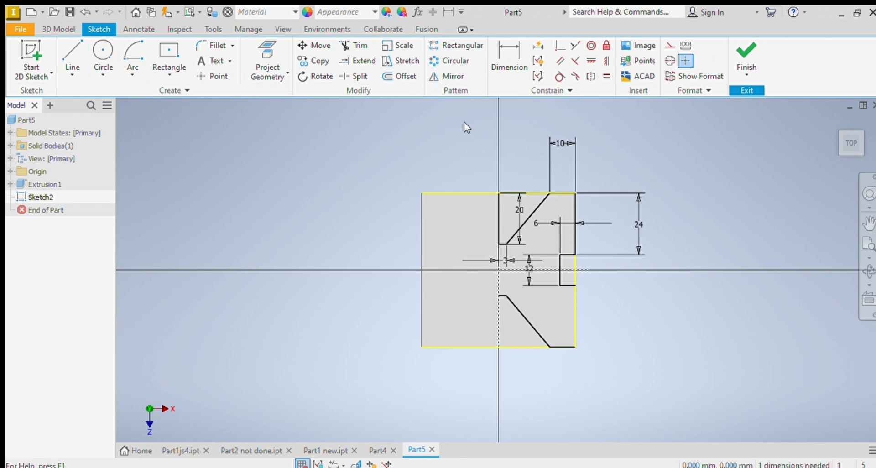
click(568, 187)
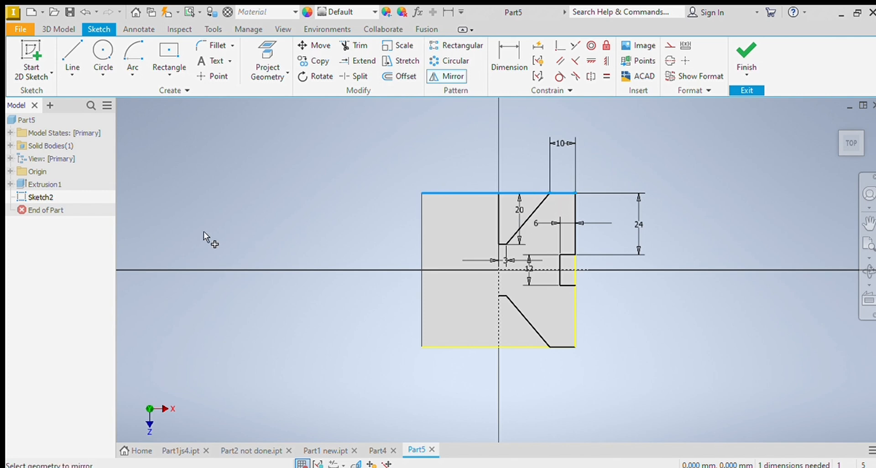
key(Escape)
Step: Mirror the right half's outline, including the rectangular notch and both slanted sides, about the vertical construction centreline
click(562, 193)
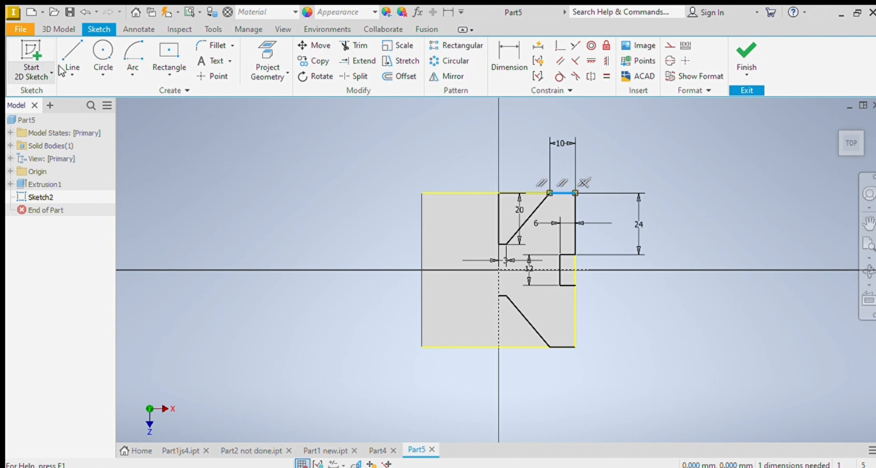
click(440, 76)
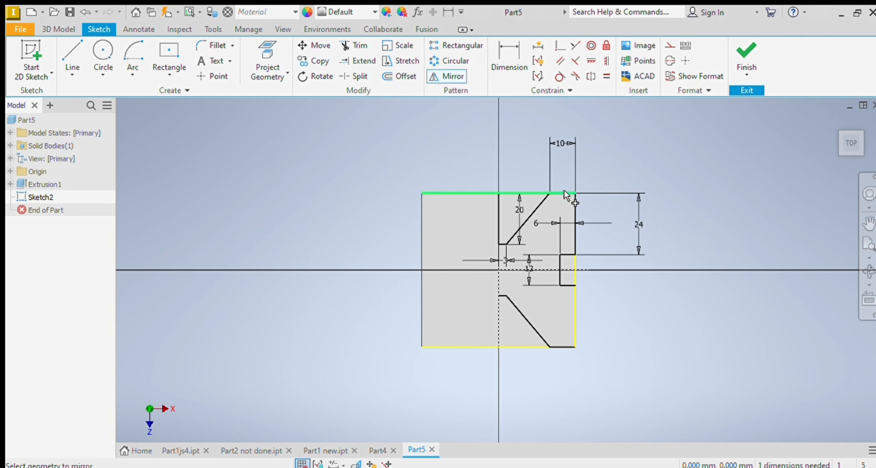
click(563, 193)
click(576, 239)
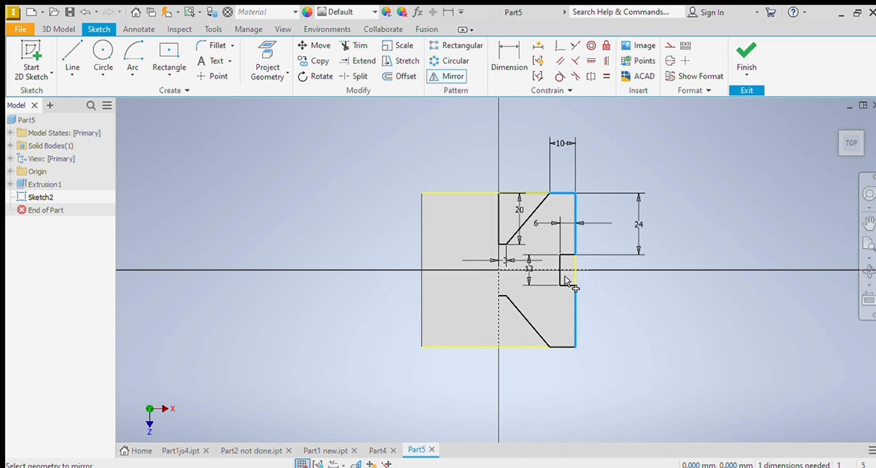
click(568, 255)
click(535, 326)
click(502, 295)
click(501, 244)
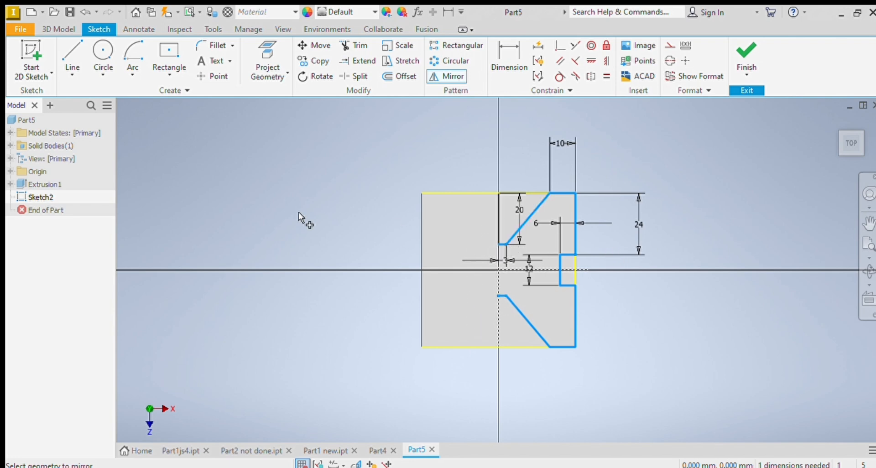
click(194, 130)
click(494, 278)
click(191, 176)
key(Escape)
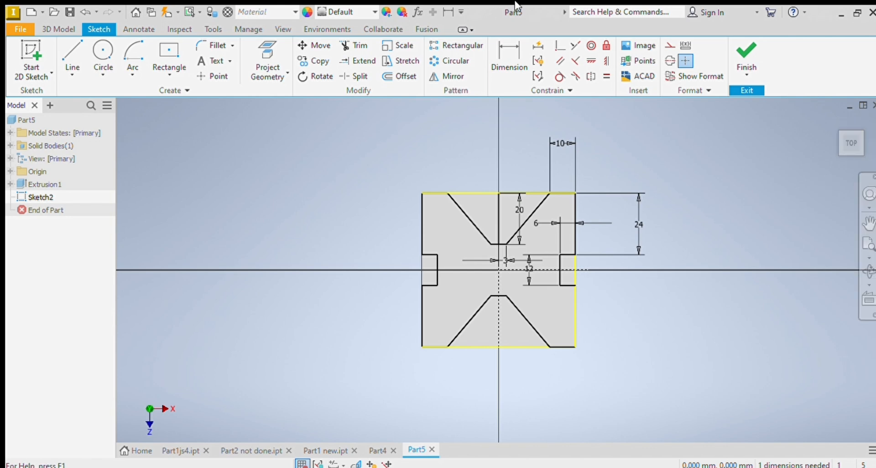
Step: Cut both trapezoidal notches and the rectangular notch on the right side through the block's full length
click(59, 29)
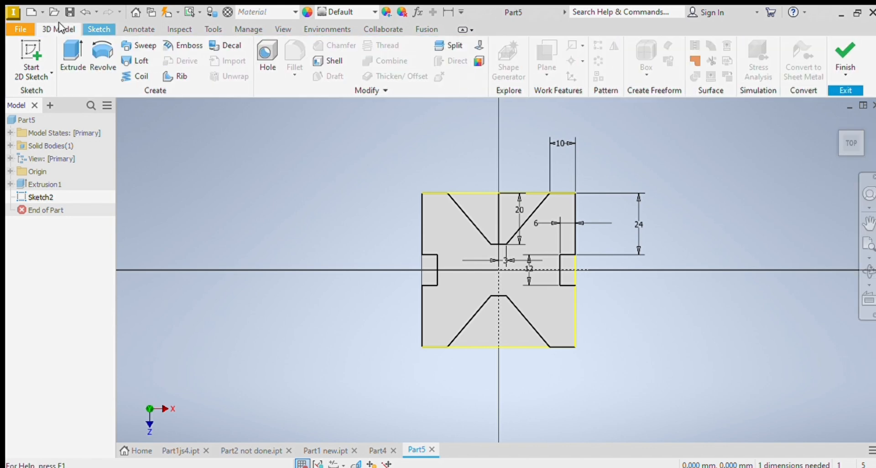
click(72, 57)
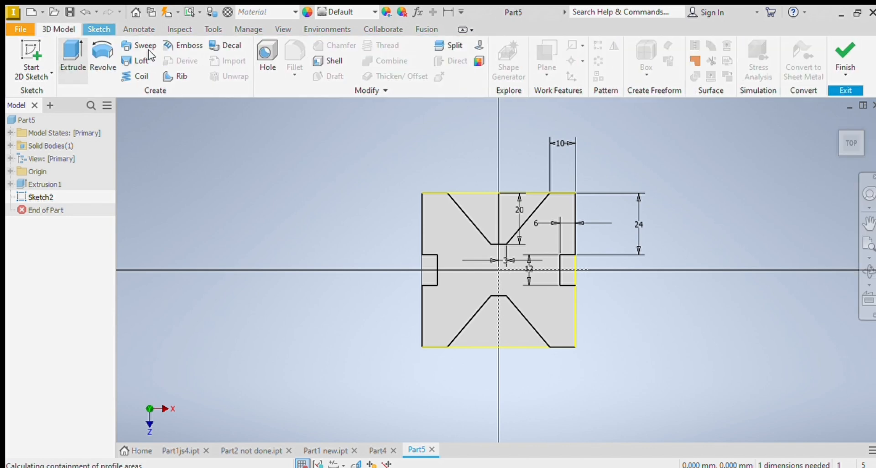
click(835, 155)
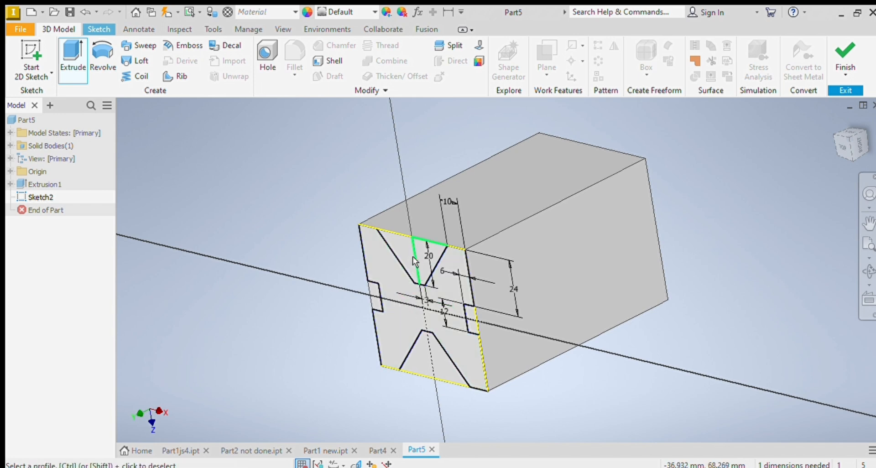
click(400, 248)
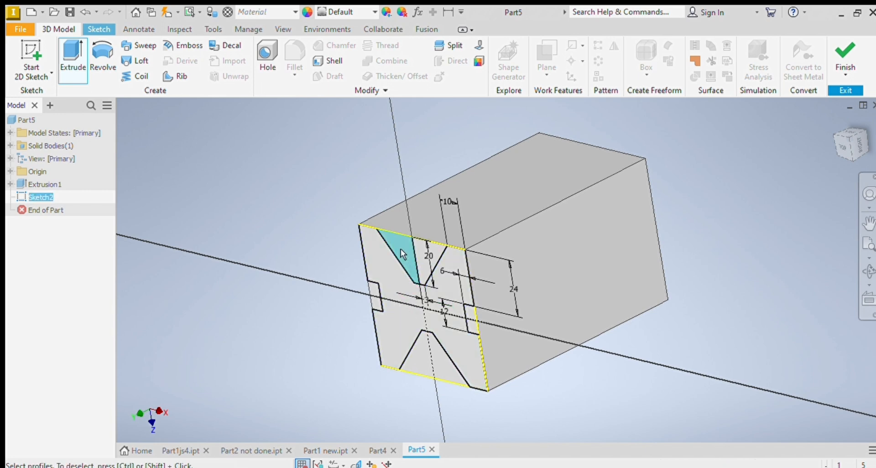
click(422, 258)
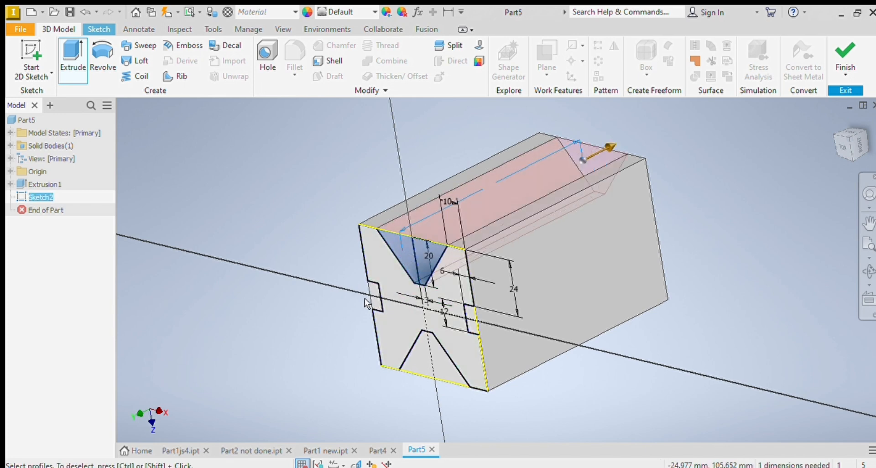
click(437, 369)
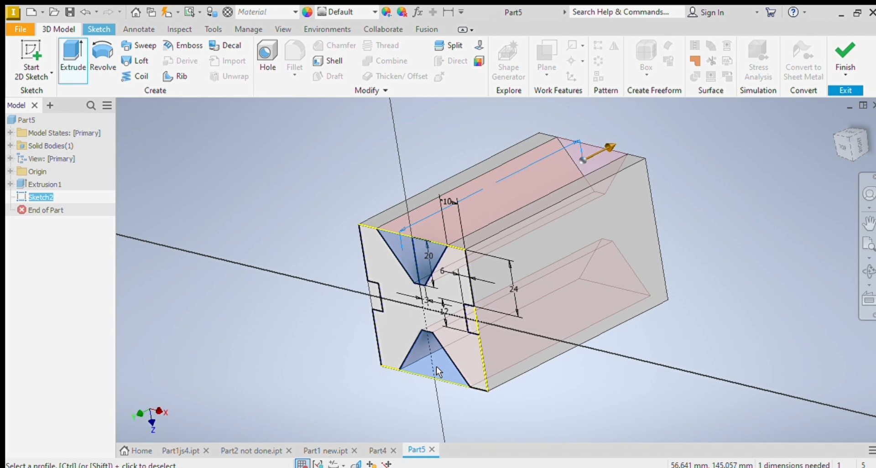
click(472, 320)
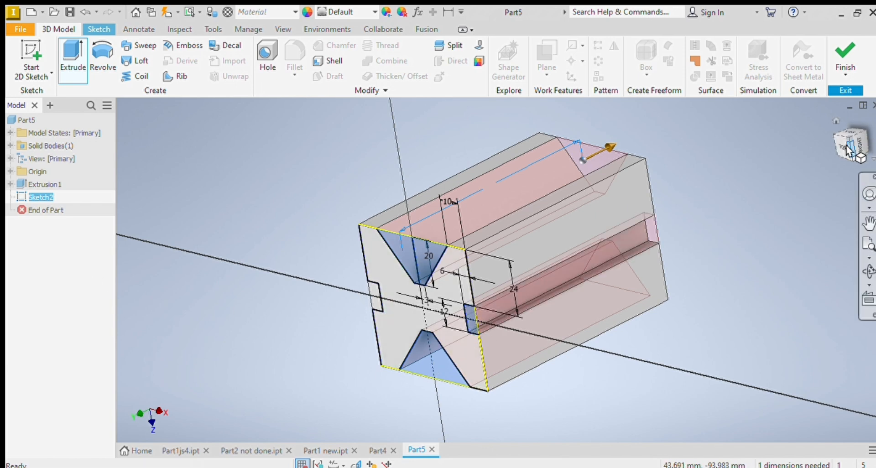
drag(849, 147, 854, 146)
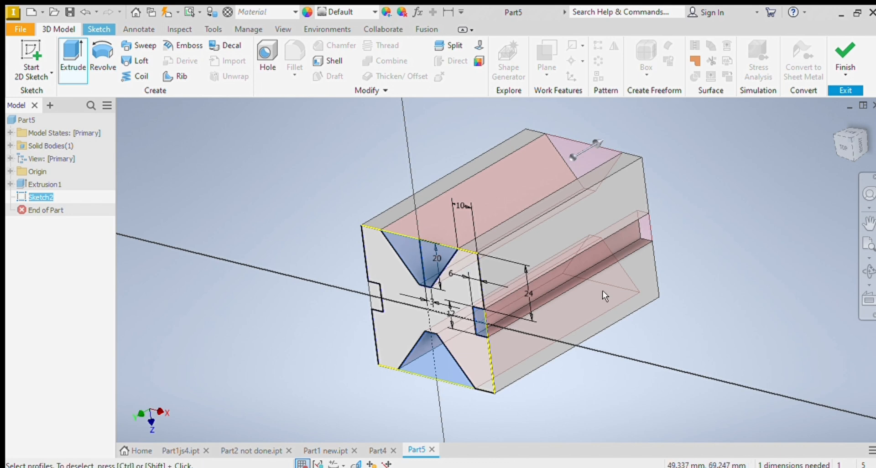
mouse_move(862, 144)
mouse_down()
mouse_move(840, 147)
mouse_move(863, 147)
mouse_up()
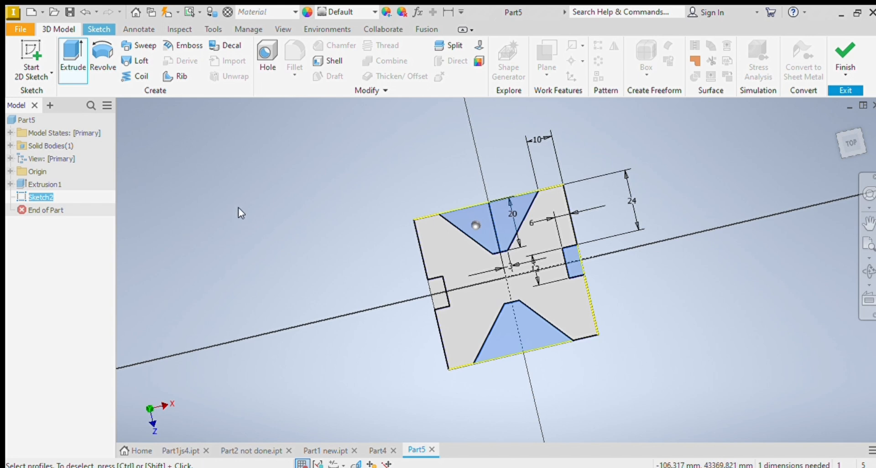
click(150, 280)
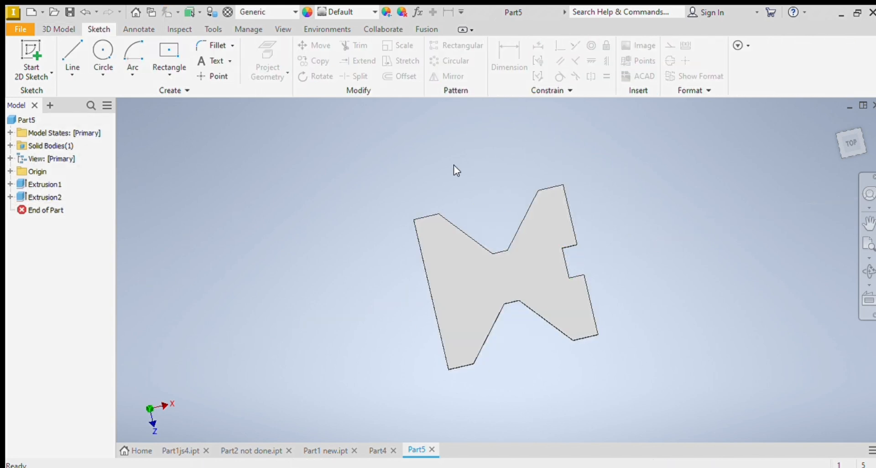
Step: Try to mirror the cut features onto the side without the rectangular notch, and undo the notch cut
click(58, 29)
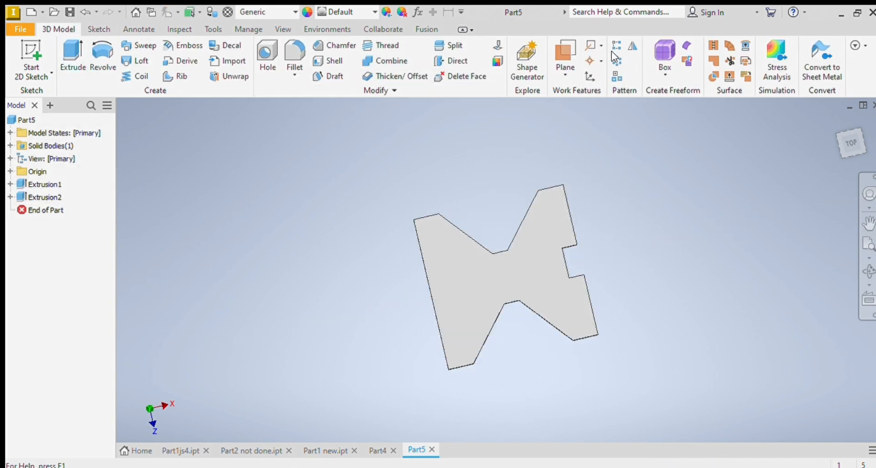
click(633, 46)
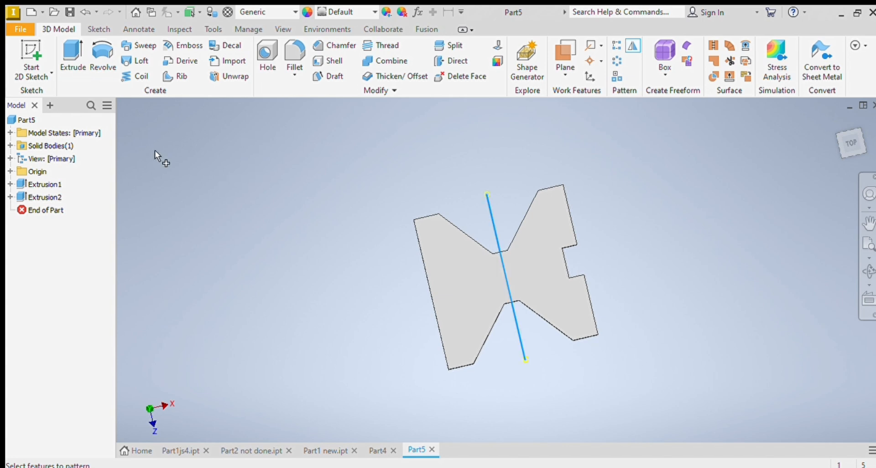
click(429, 308)
click(236, 143)
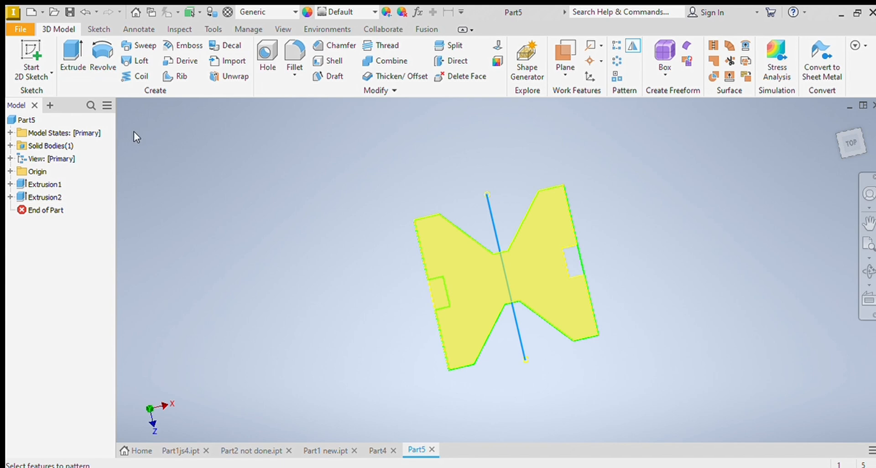
click(134, 132)
click(157, 152)
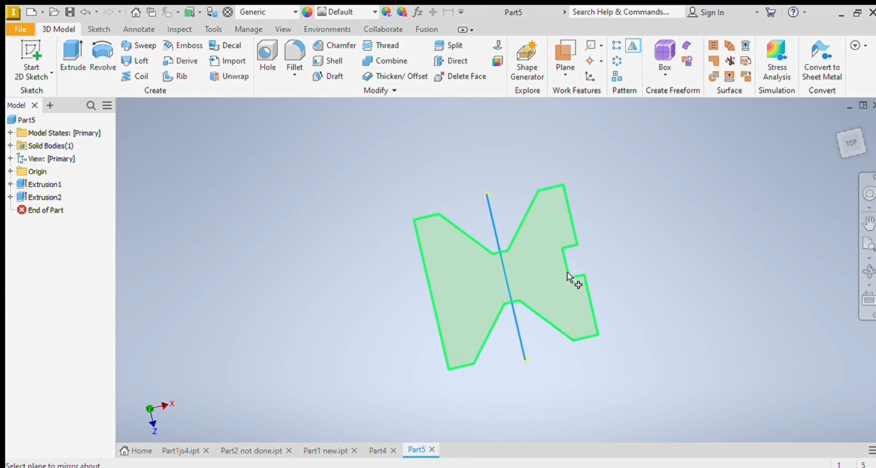
click(566, 272)
click(430, 290)
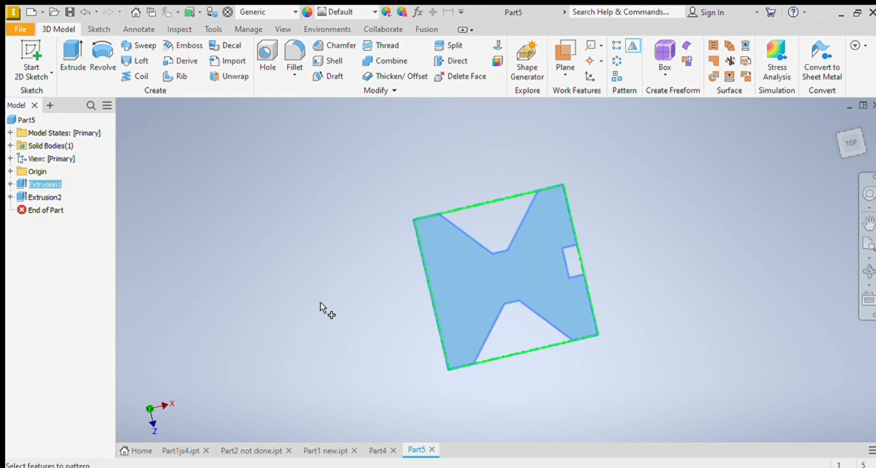
click(156, 155)
click(428, 291)
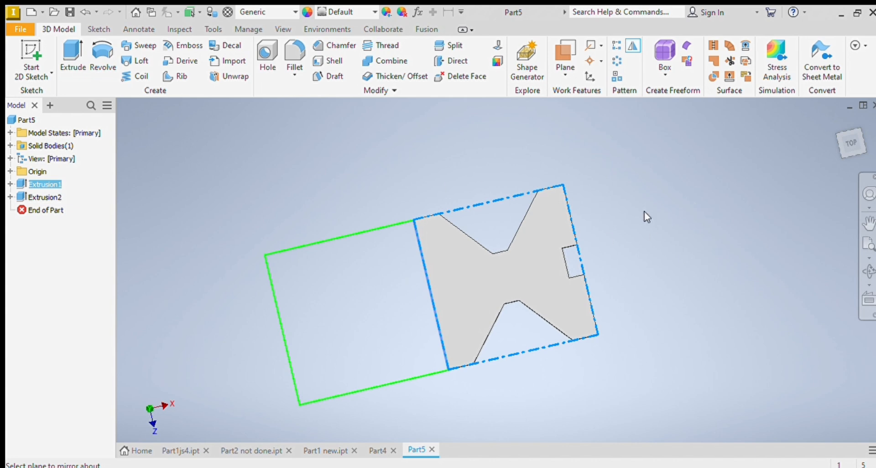
key(Escape)
click(85, 12)
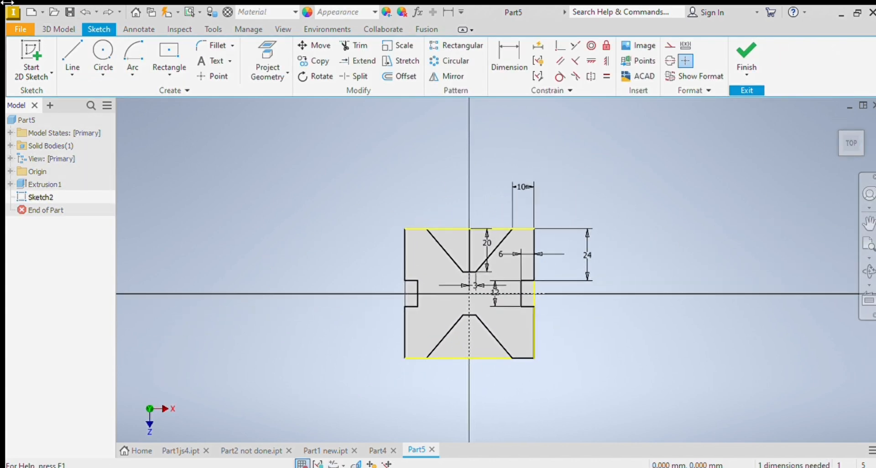
click(58, 29)
click(73, 57)
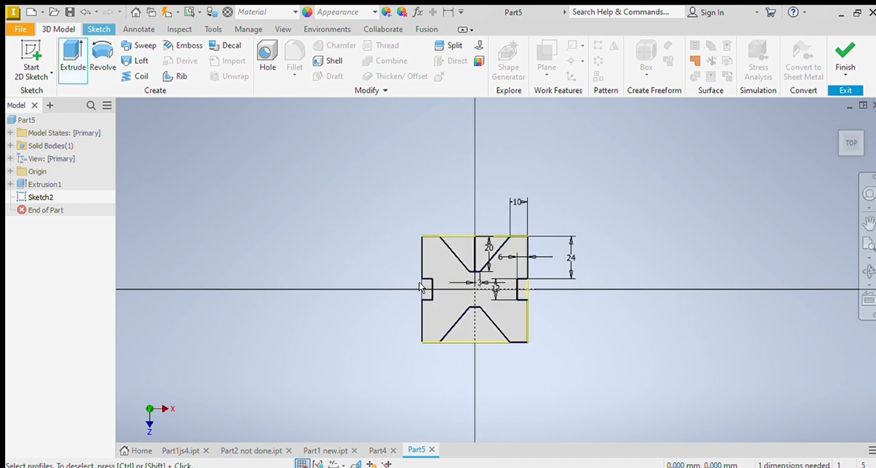
click(520, 286)
scroll(656, 267, down, 1)
scroll(652, 267, down, 3)
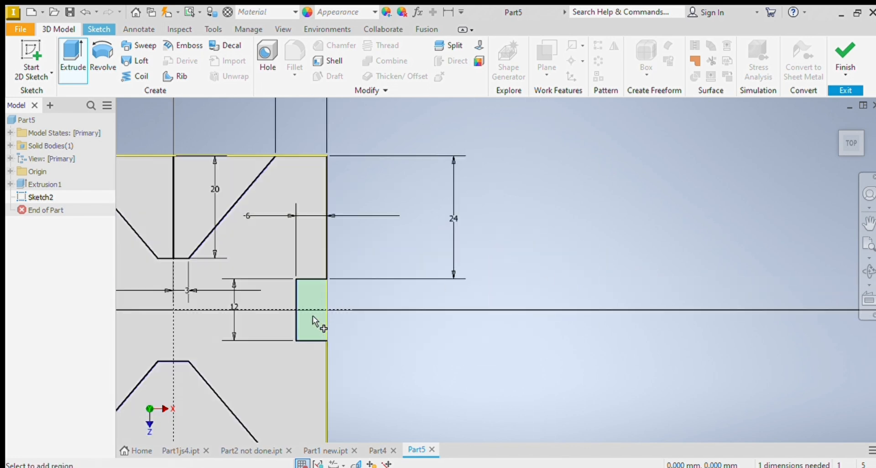
scroll(436, 280, down, 8)
click(851, 143)
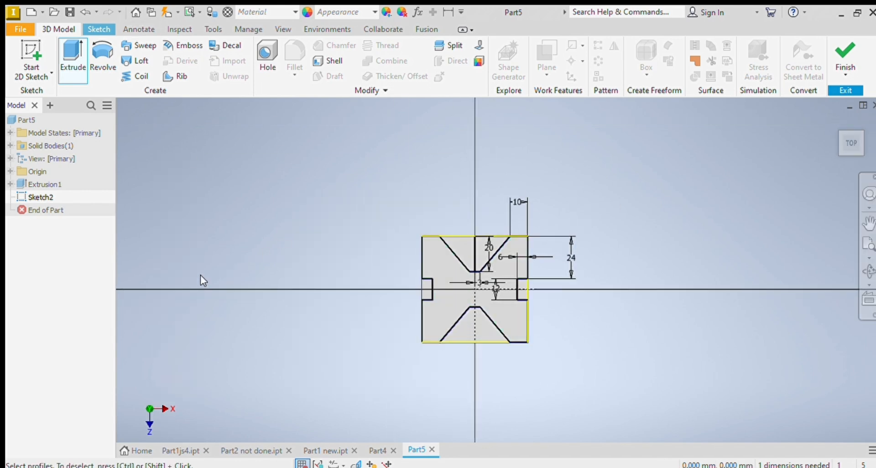
key(Escape)
Step: Redraw the three inner sides of the left rectangular notch as connected lines starting and ending on the block's left edge
click(72, 57)
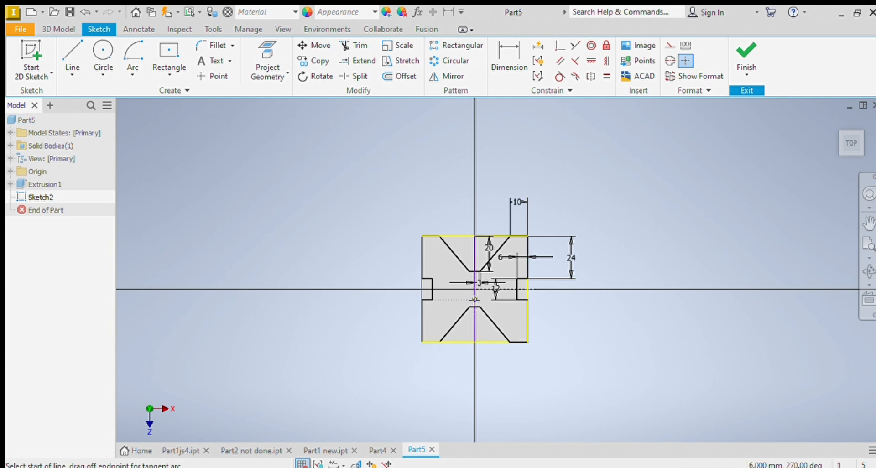
click(422, 300)
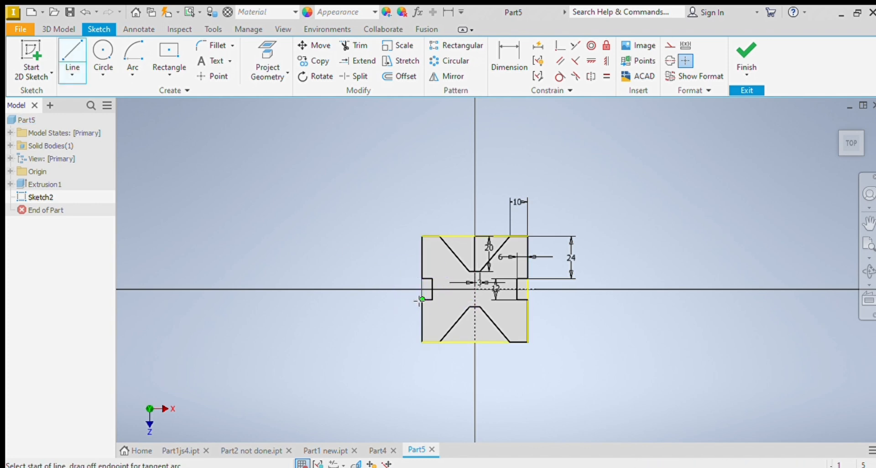
click(433, 299)
click(432, 279)
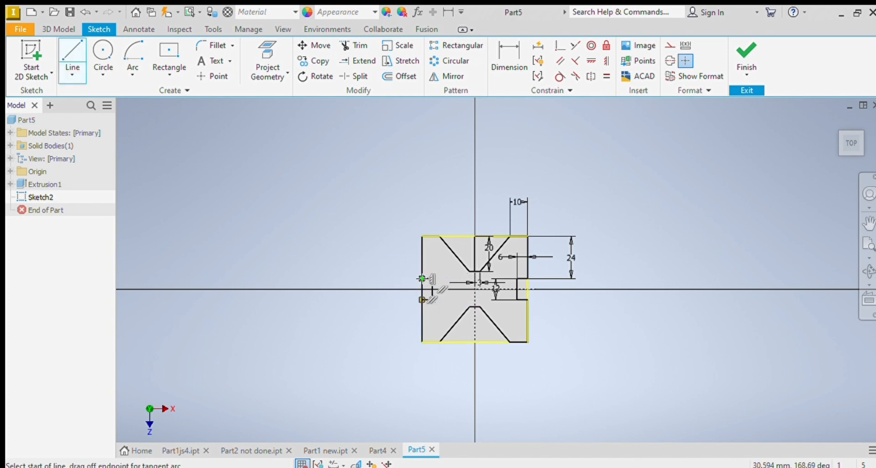
click(422, 279)
key(Escape)
Step: Cut both trapezoidal notches and both rectangular side notches through the block's full length
click(65, 29)
click(73, 57)
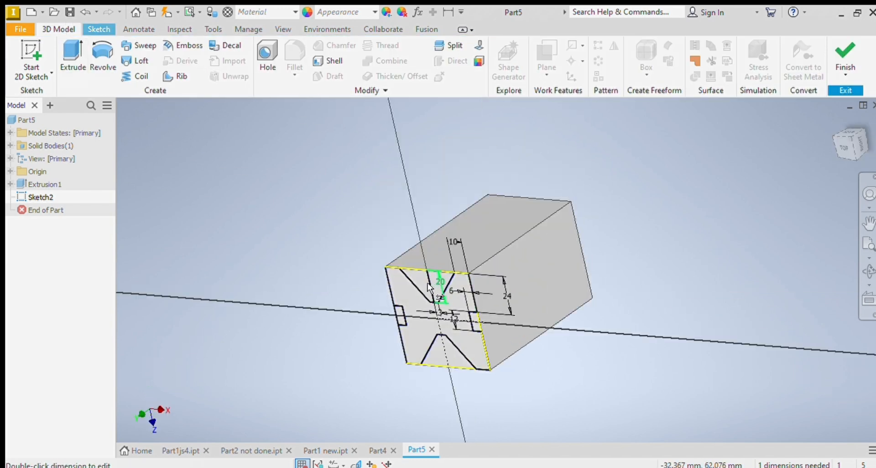
click(432, 285)
click(212, 191)
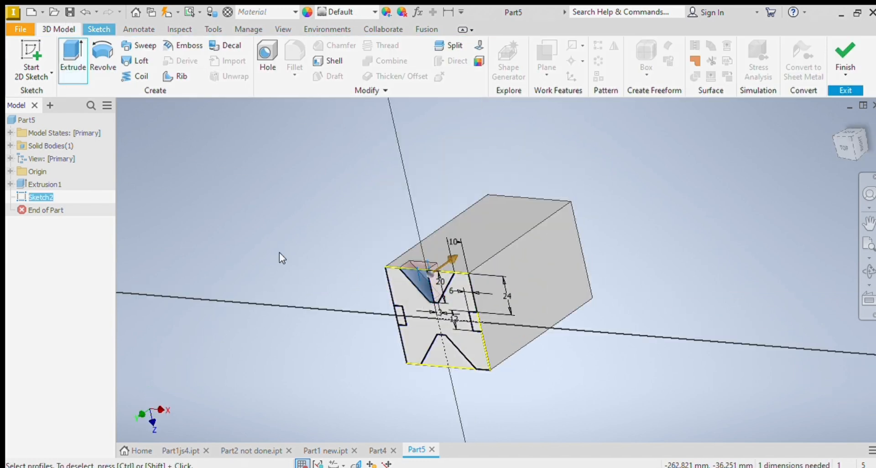
click(439, 287)
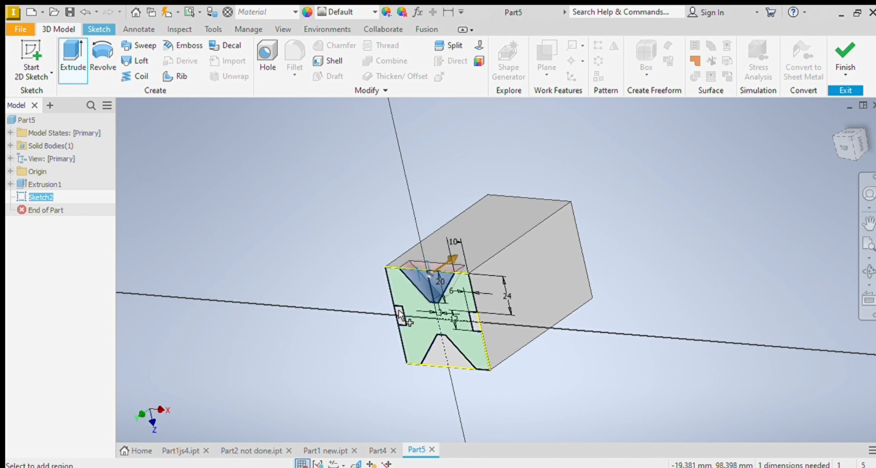
click(396, 317)
click(475, 322)
click(449, 359)
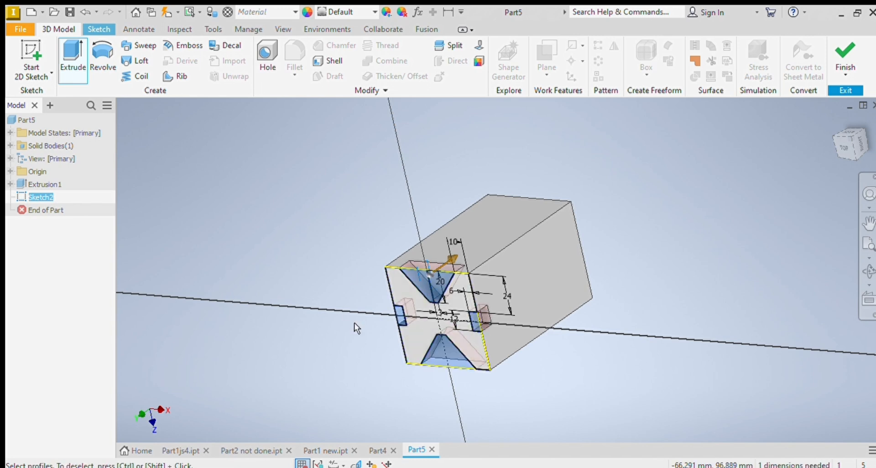
click(141, 273)
click(843, 150)
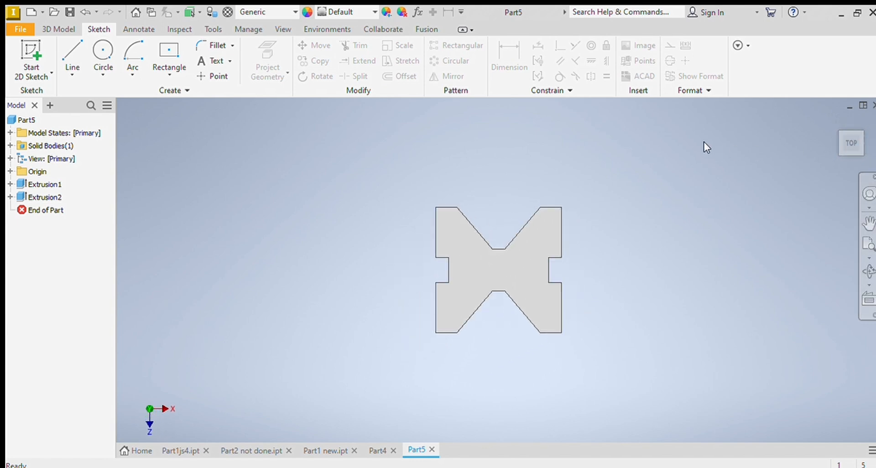
click(857, 133)
mouse_move(856, 136)
mouse_down()
mouse_move(843, 139)
mouse_move(858, 134)
mouse_up()
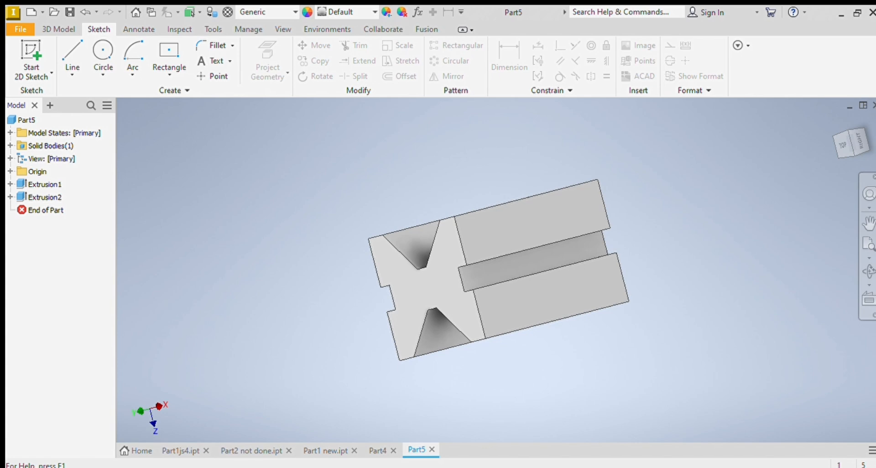
click(551, 364)
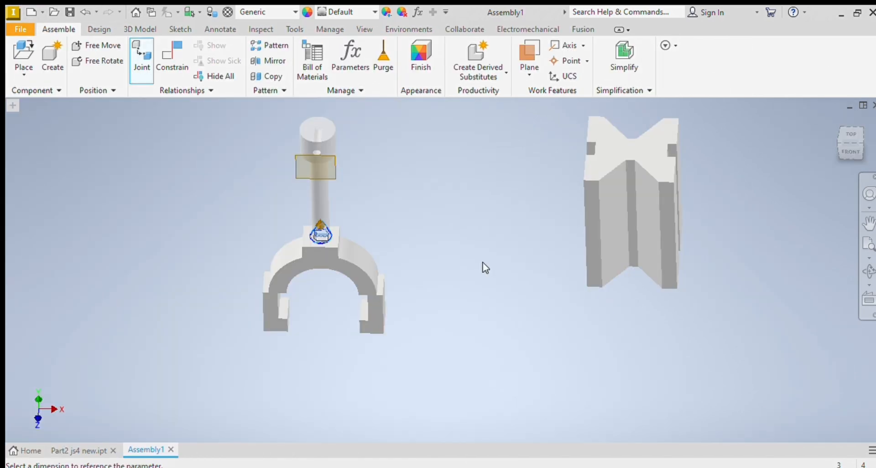
click(851, 151)
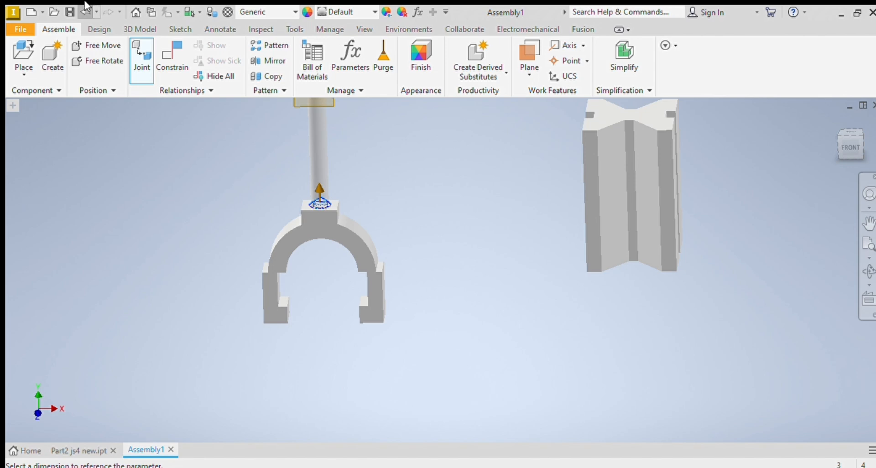
click(294, 29)
click(244, 73)
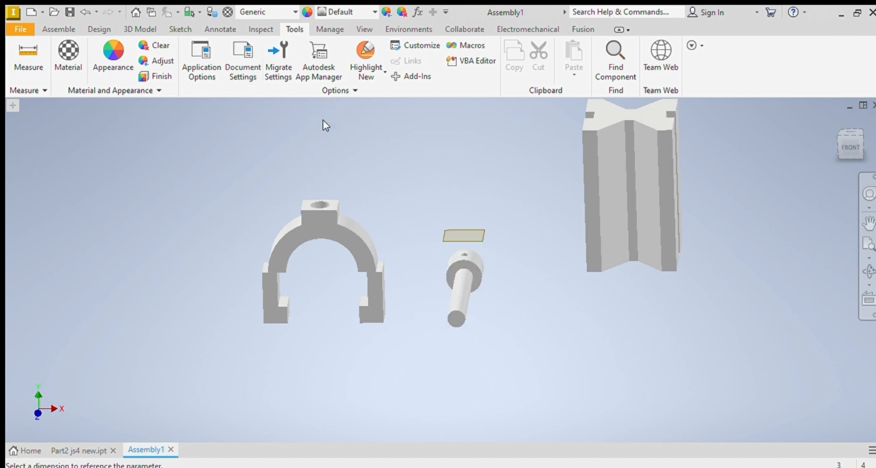
Step: Join the screw's free end to the hole on top of the yoke with an offset of 30 mm
click(59, 29)
key(j)
click(452, 317)
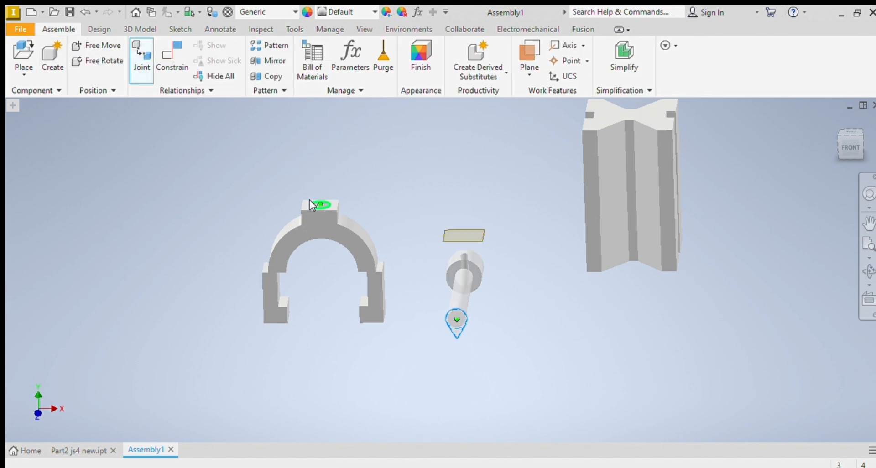
click(306, 201)
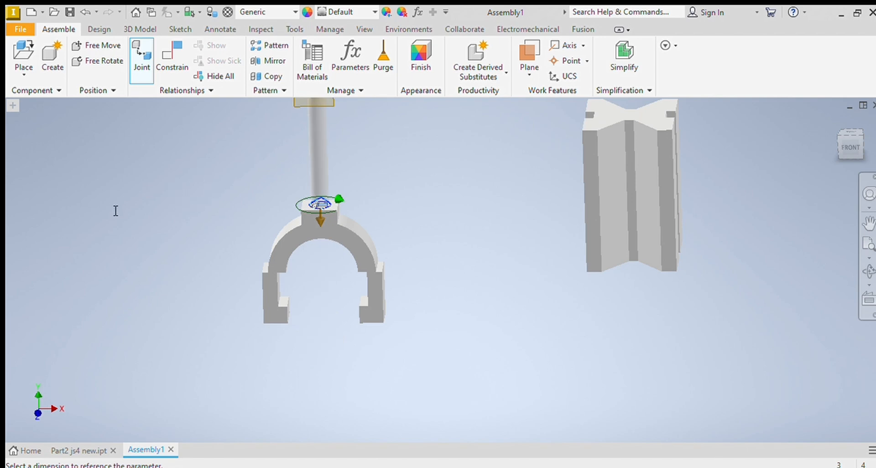
text(30)
key(Return)
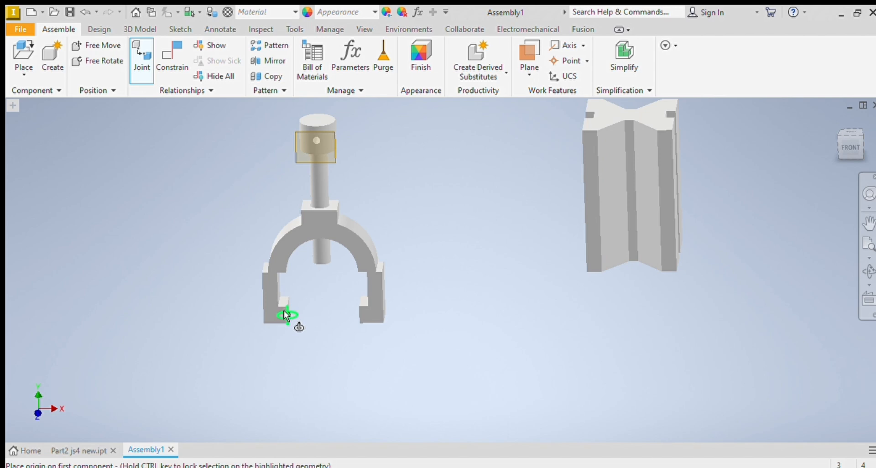
Step: Try to join the inner lip of one yoke arm to the block's side, shift it along the joint axis, and undo the joint
mouse_move(852, 143)
mouse_down()
mouse_move(854, 134)
mouse_move(855, 197)
mouse_move(840, 152)
mouse_up()
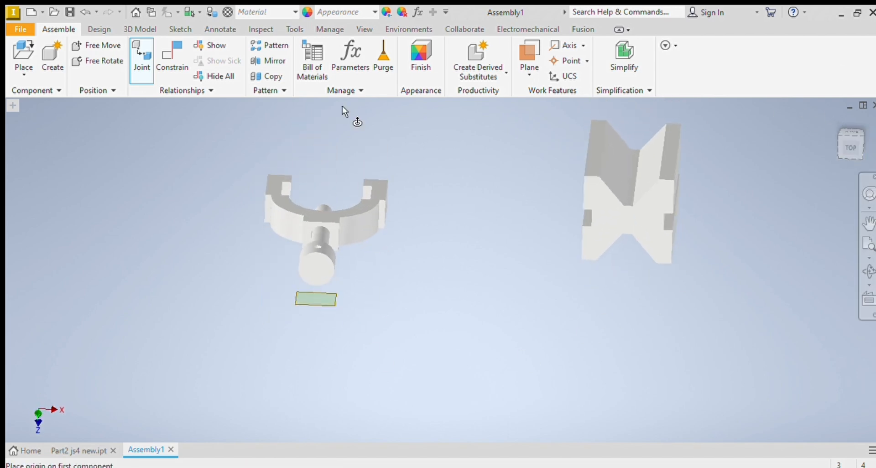
click(290, 187)
click(587, 148)
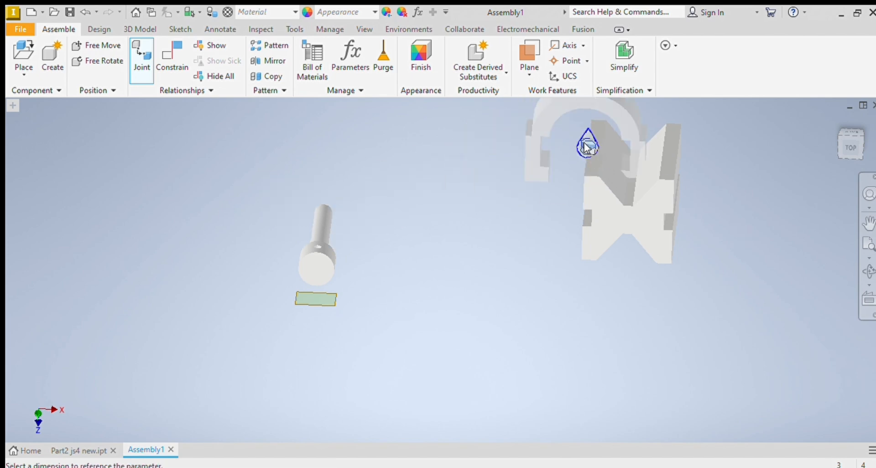
click(861, 155)
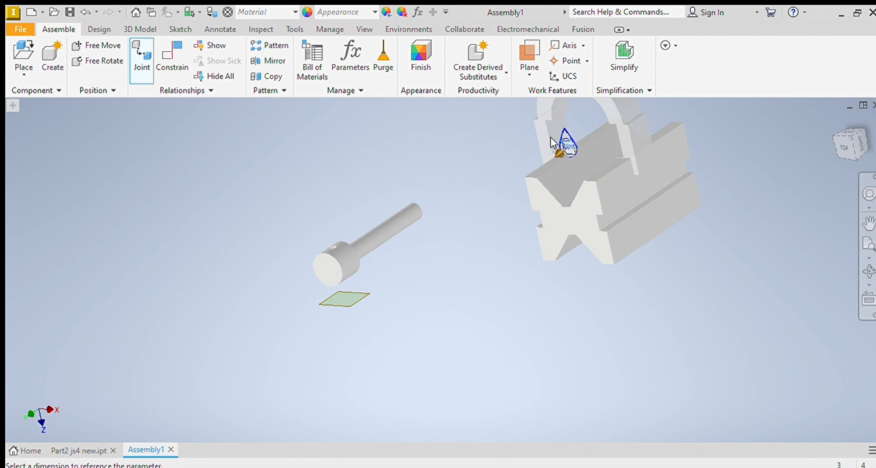
drag(559, 154, 578, 137)
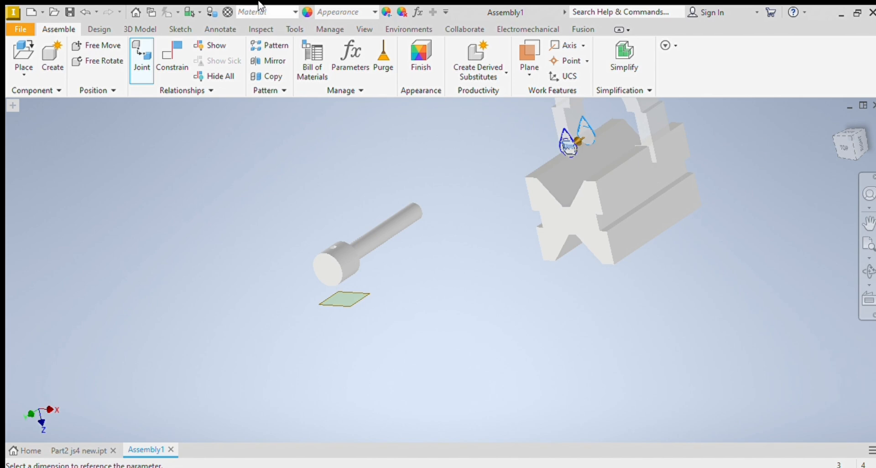
click(84, 10)
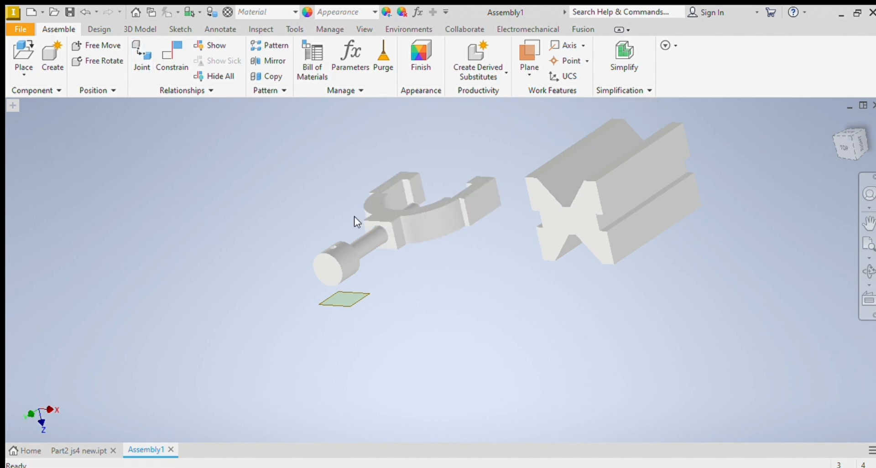
Step: Move the joined screw and yoke farther away from the notched block
click(376, 225)
click(142, 55)
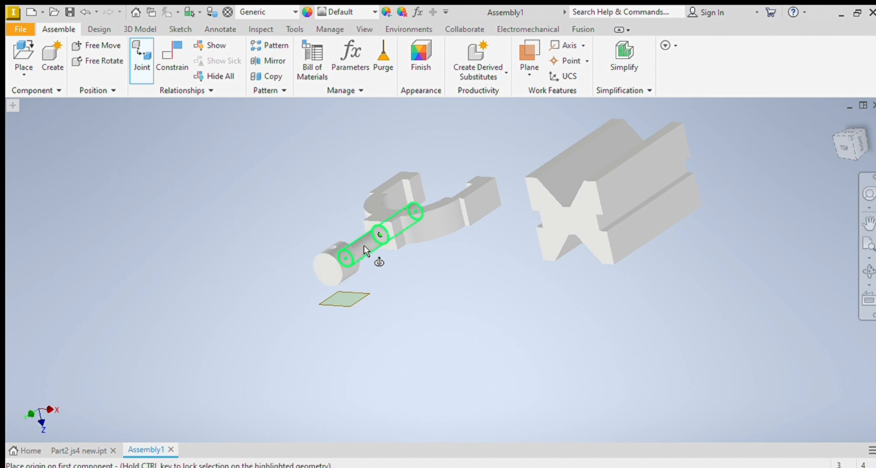
click(350, 252)
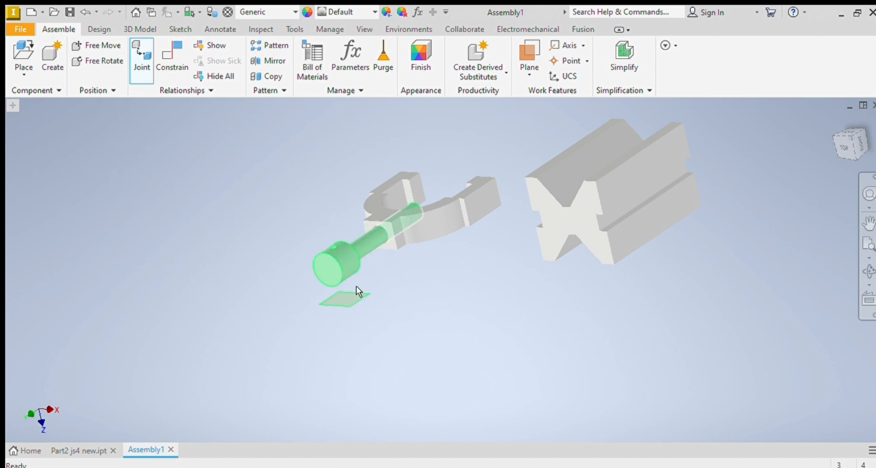
key(Escape)
drag(358, 242, 317, 224)
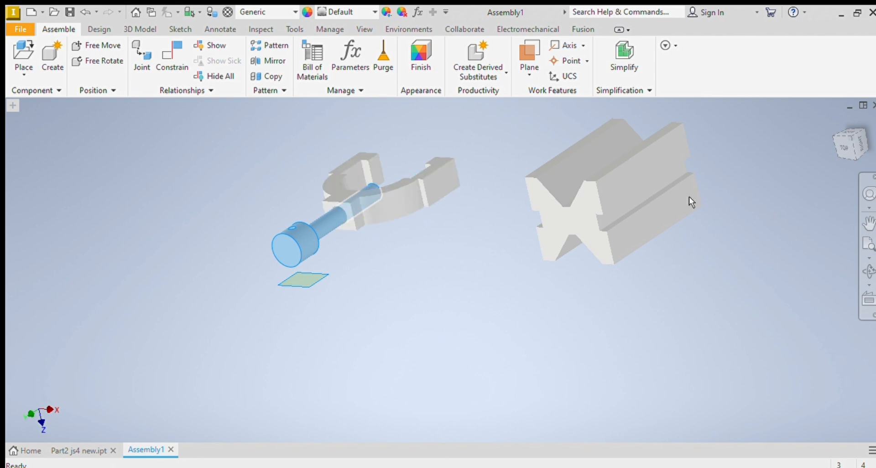
Step: Try to join the block's rectangular side notch to the inside of the yoke, and undo the joint
click(149, 51)
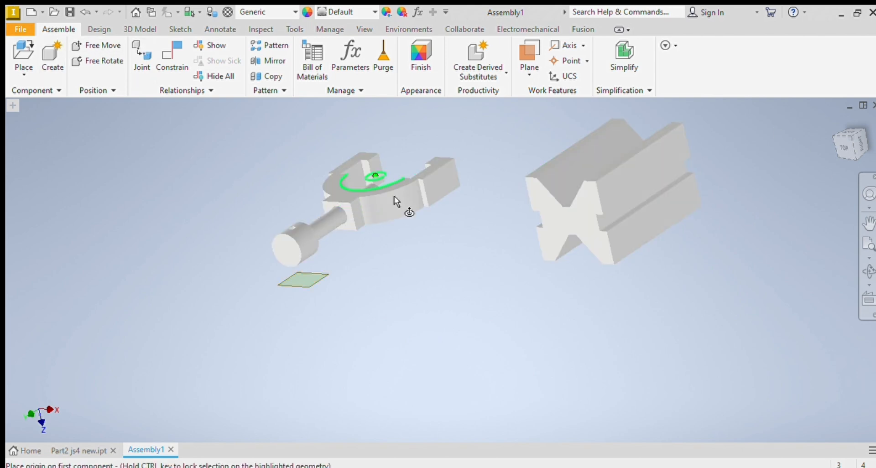
click(658, 180)
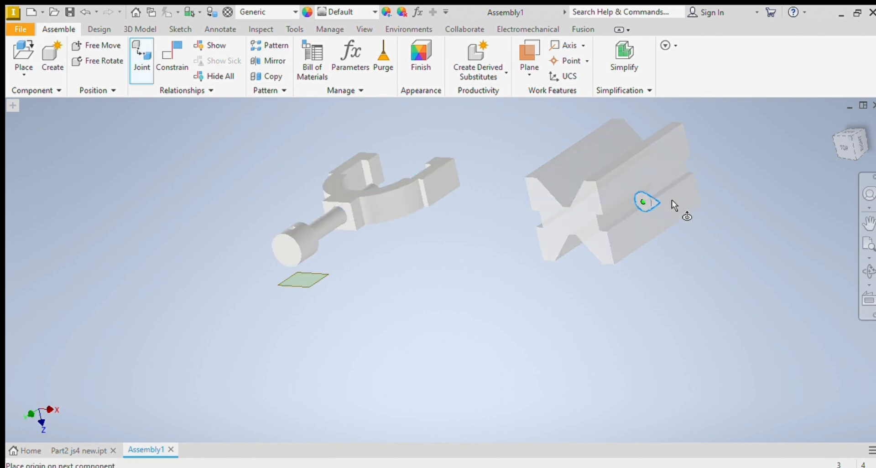
click(379, 169)
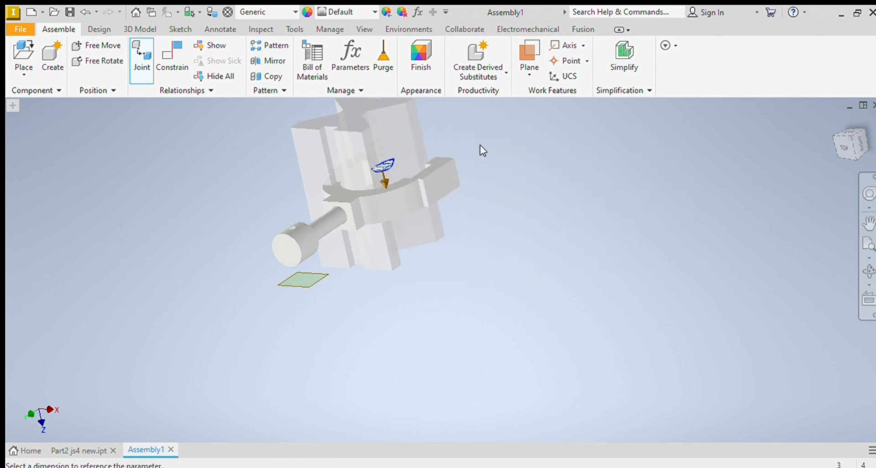
click(85, 11)
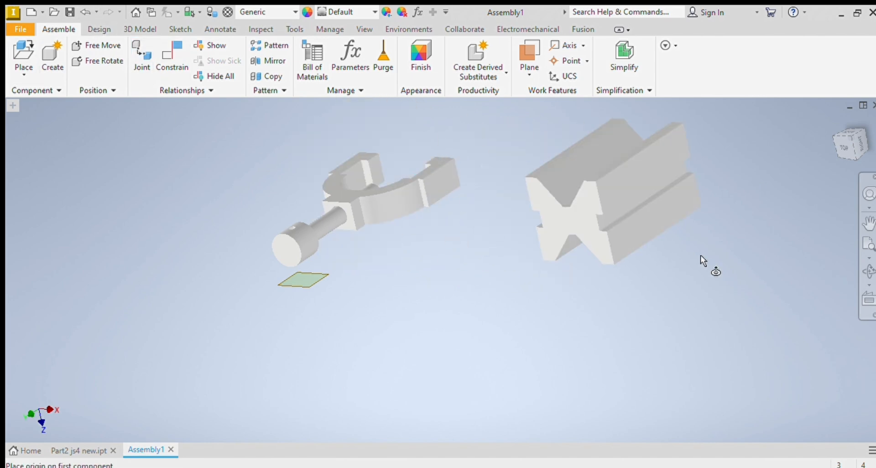
Step: Try to join the block's side notch to the inner end of one yoke arm, and cancel the joint
click(657, 182)
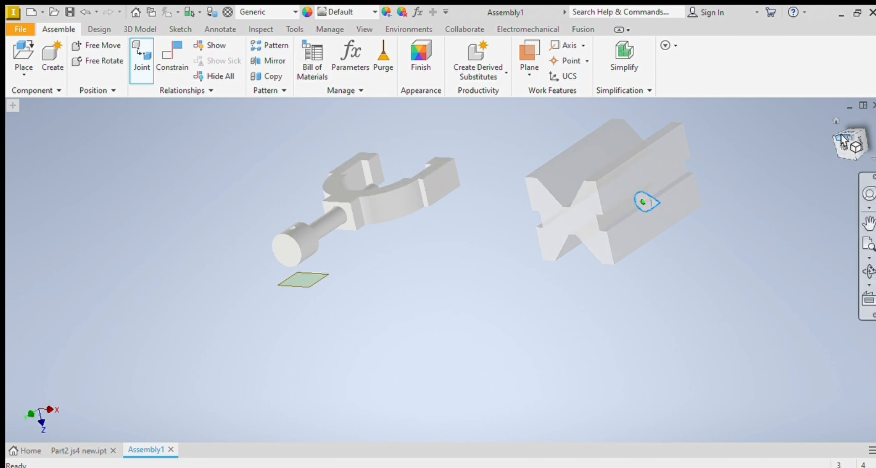
mouse_move(844, 141)
mouse_down()
mouse_move(739, 171)
mouse_move(402, 125)
mouse_up()
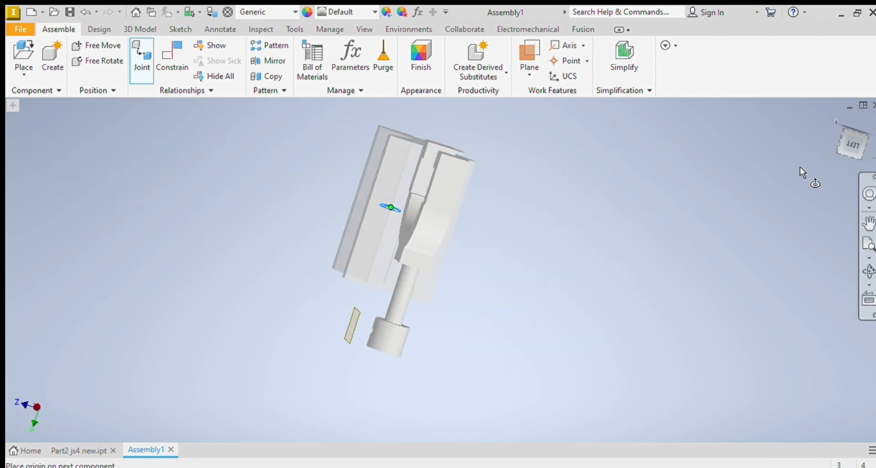
drag(841, 141, 666, 158)
click(447, 154)
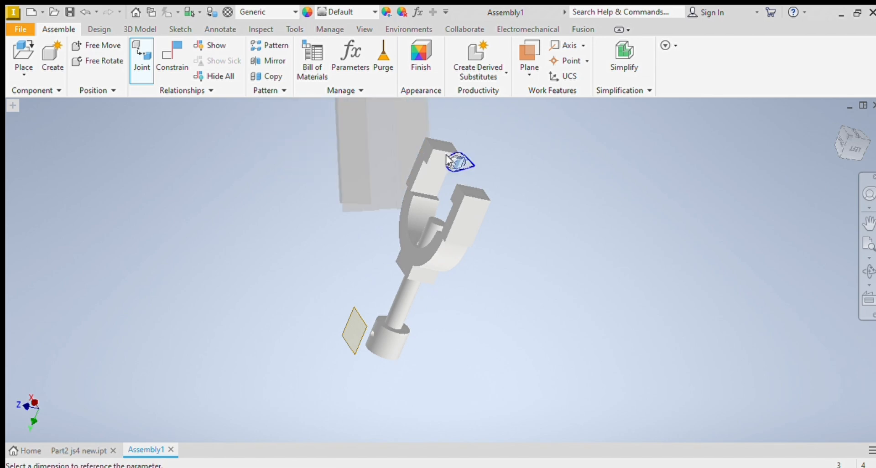
key(Escape)
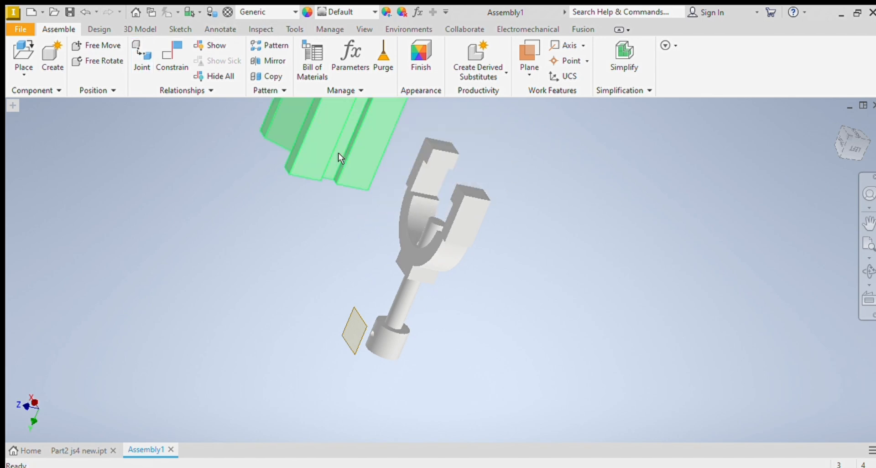